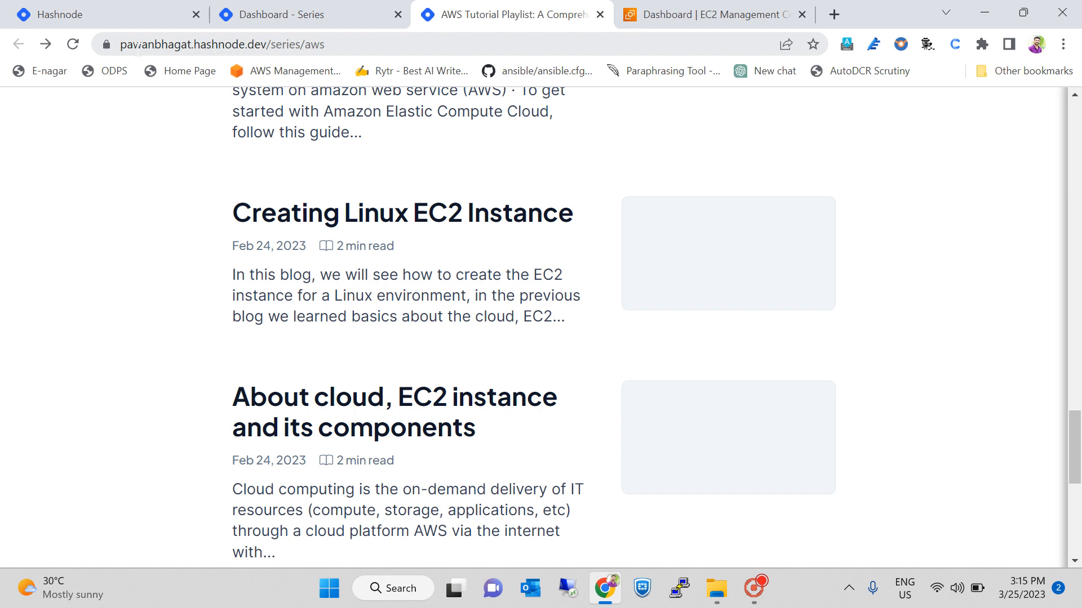
Open the article "About cloud, EC2 instance and its components" from the AWS series page.
drag(330, 44, 124, 44)
click(160, 140)
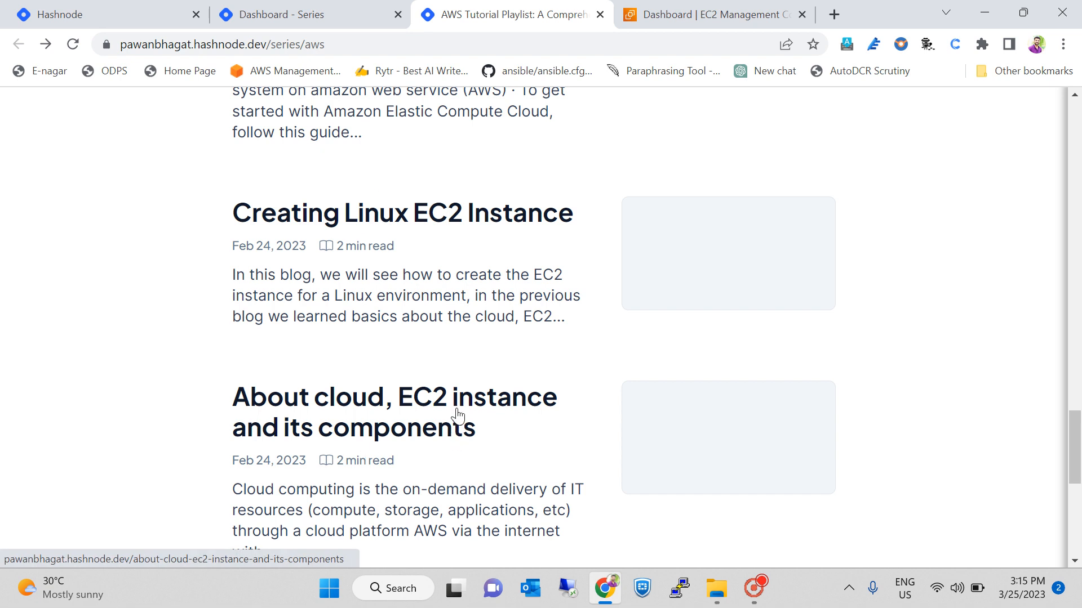
scroll(457, 422, down, 3)
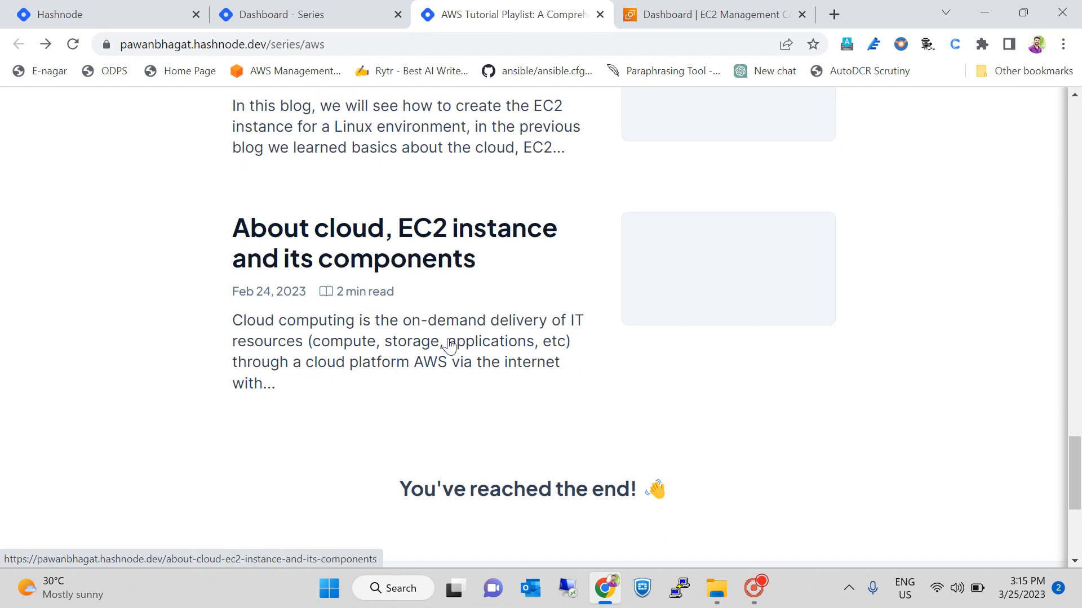
click(437, 255)
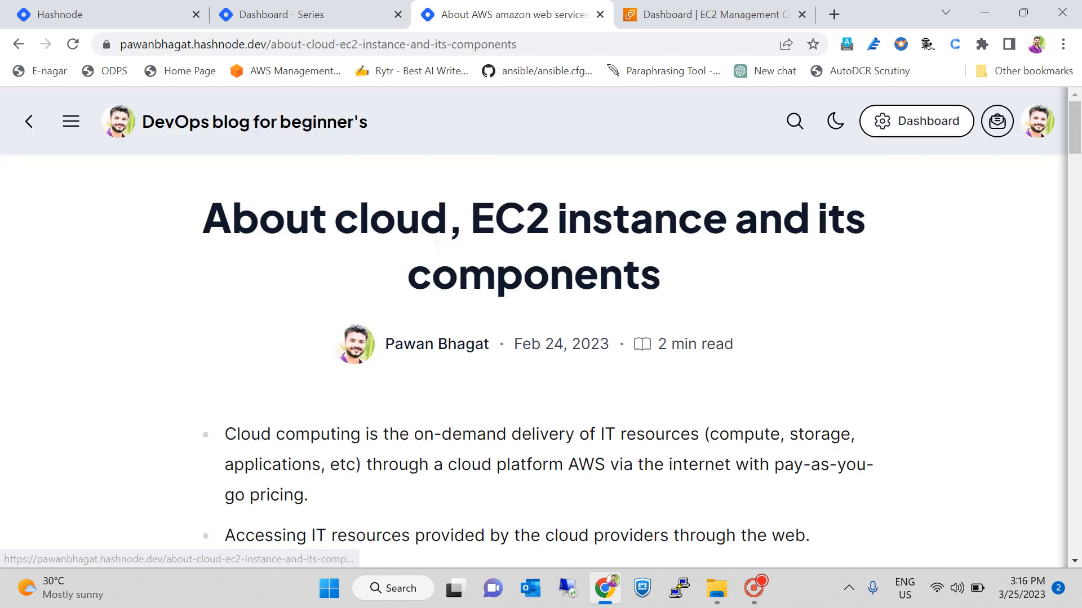
Read through the article's sections on key features, AMI, instance type, EBS, tags, security groups and key.
scroll(602, 332, down, 15)
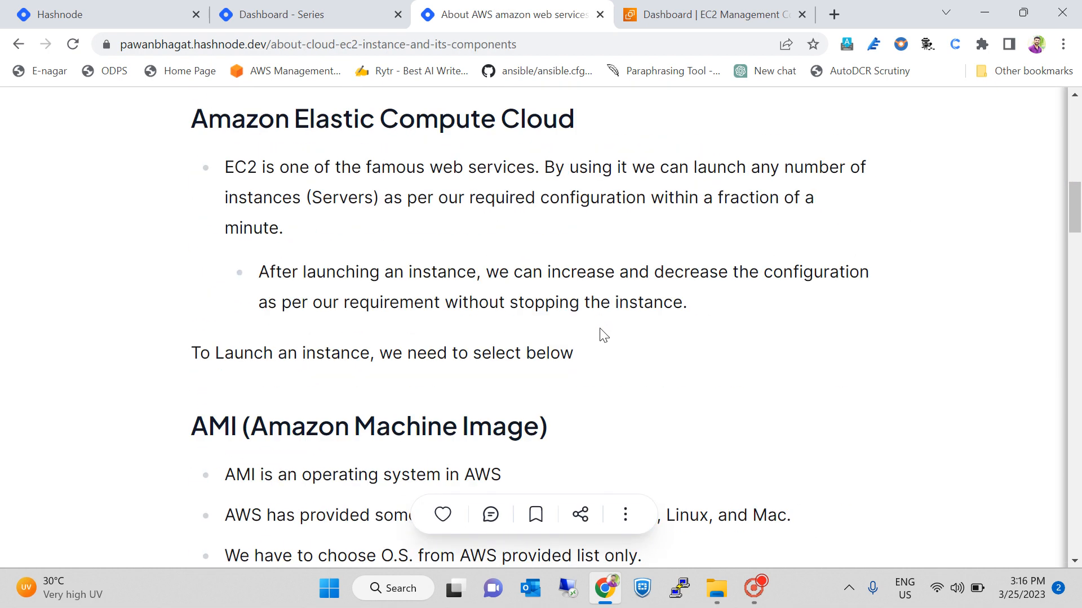
scroll(604, 335, down, 3)
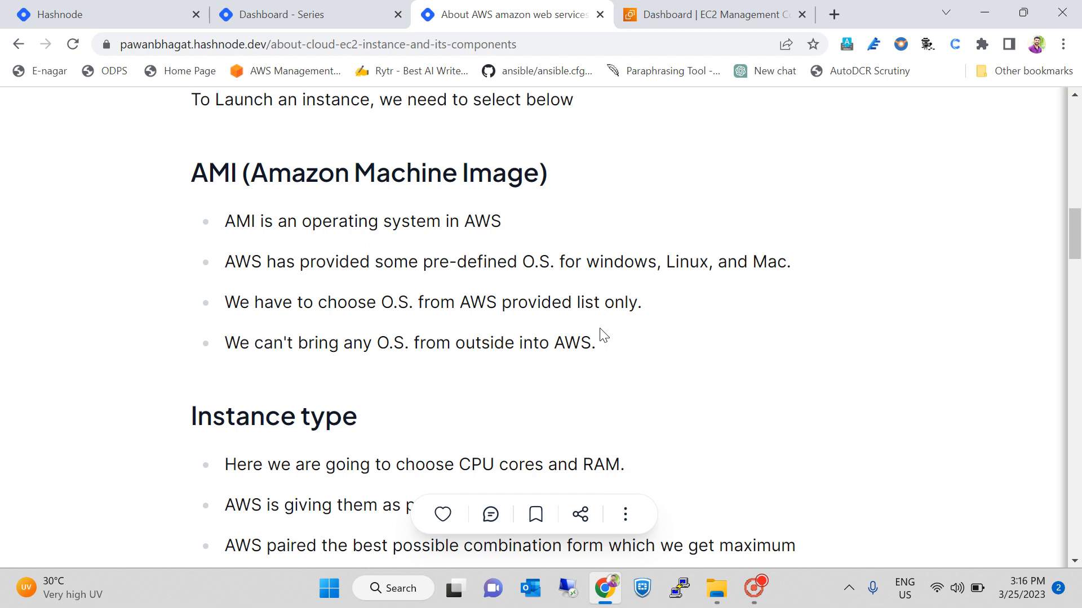
scroll(600, 334, up, 12)
scroll(596, 334, down, 13)
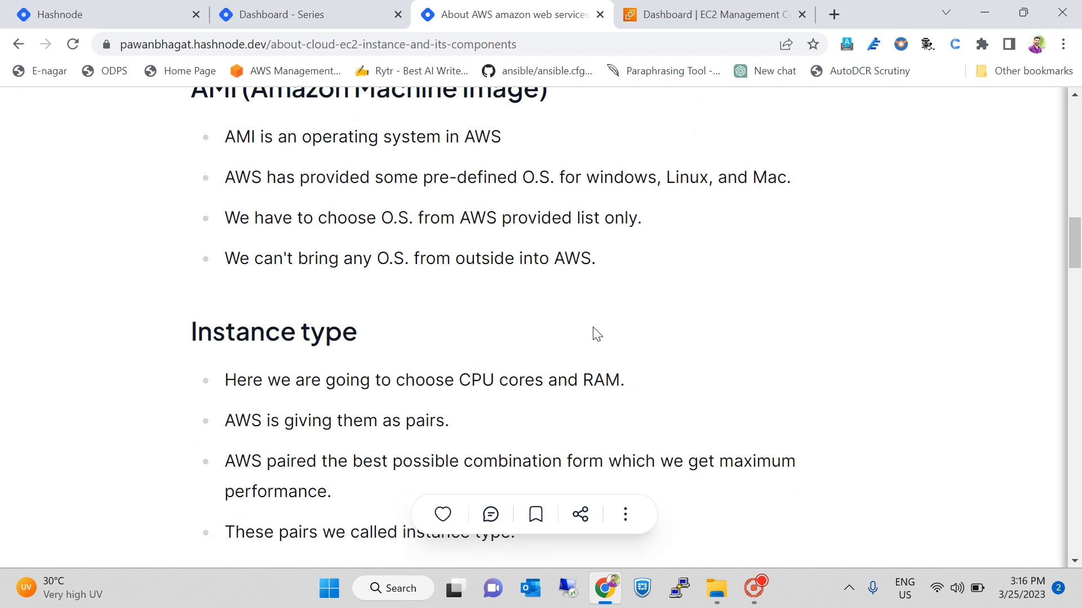
scroll(596, 334, up, 12)
scroll(596, 333, down, 3)
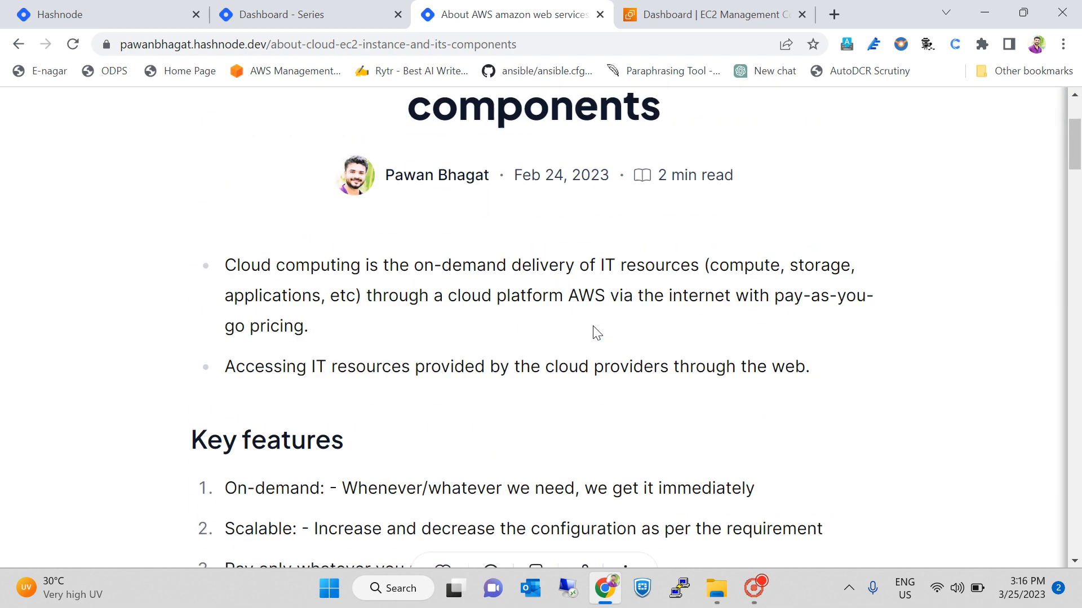
scroll(598, 333, down, 10)
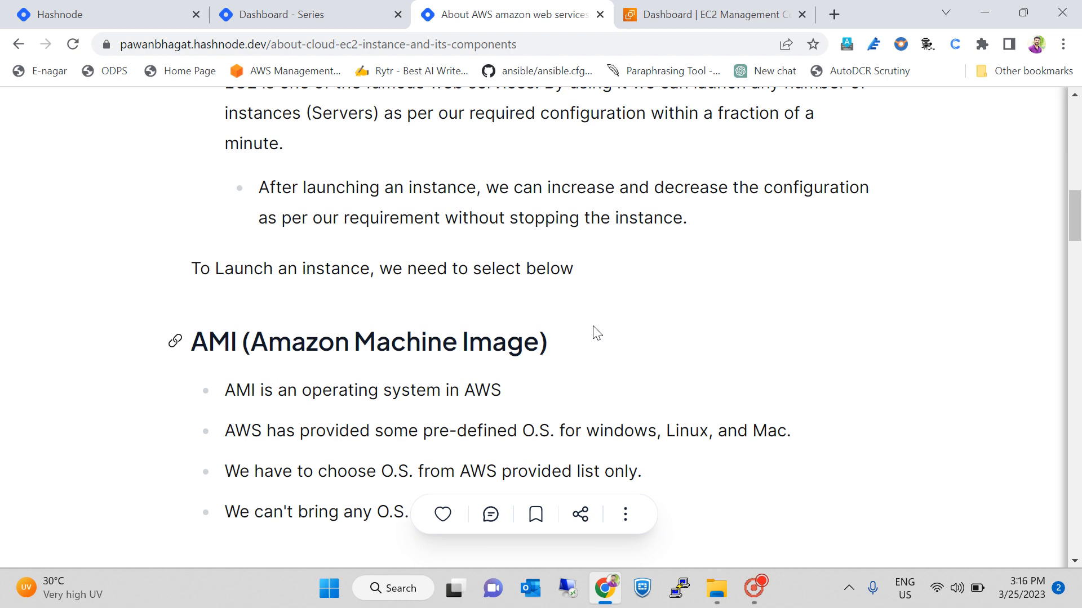
scroll(597, 334, down, 5)
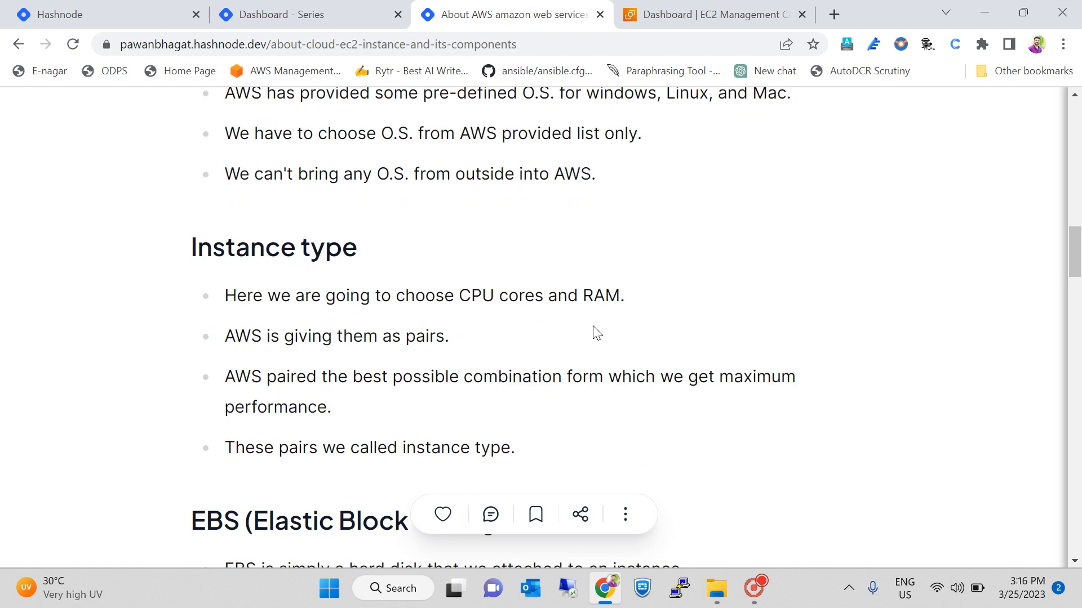
scroll(597, 333, down, 4)
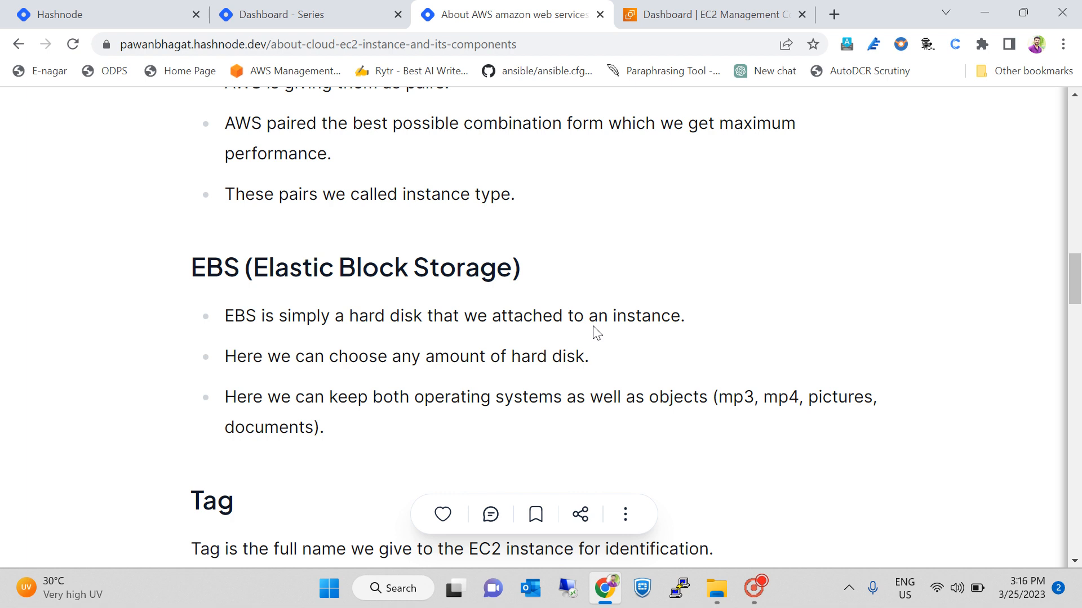
scroll(597, 333, down, 3)
scroll(598, 334, down, 3)
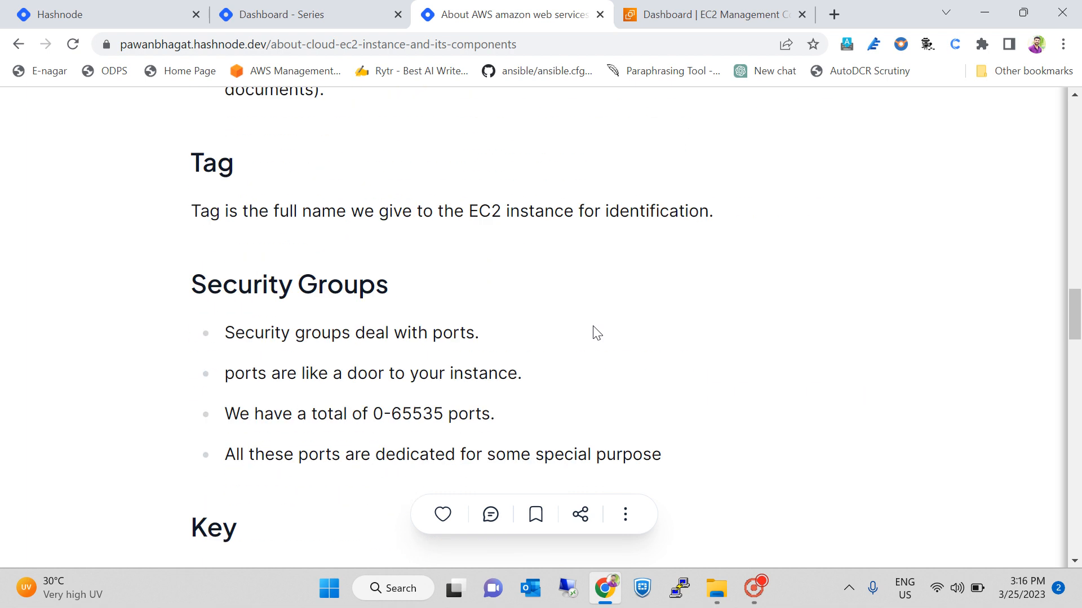
scroll(597, 334, down, 3)
scroll(599, 332, down, 9)
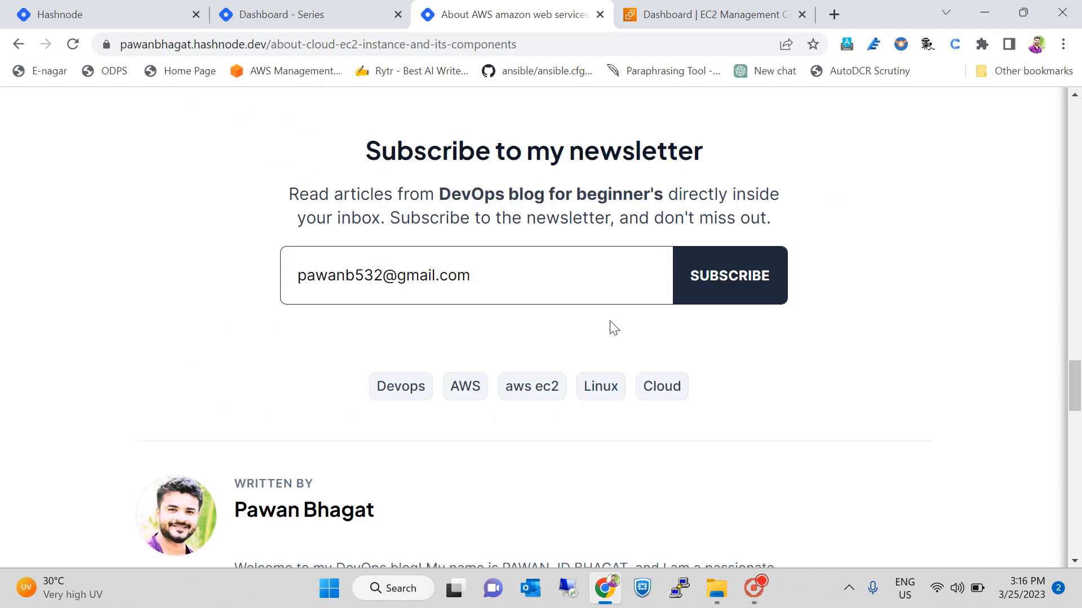
scroll(611, 326, up, 15)
scroll(612, 327, up, 20)
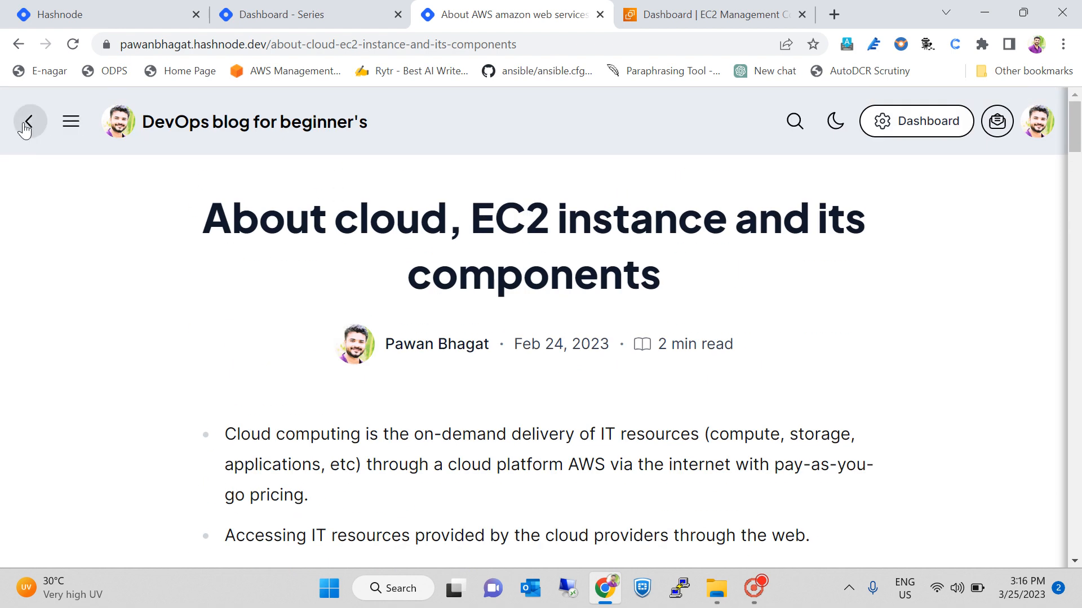
Leave the article and look over the blog's series list in the Hashnode dashboard.
click(29, 129)
click(330, 11)
scroll(577, 363, down, 4)
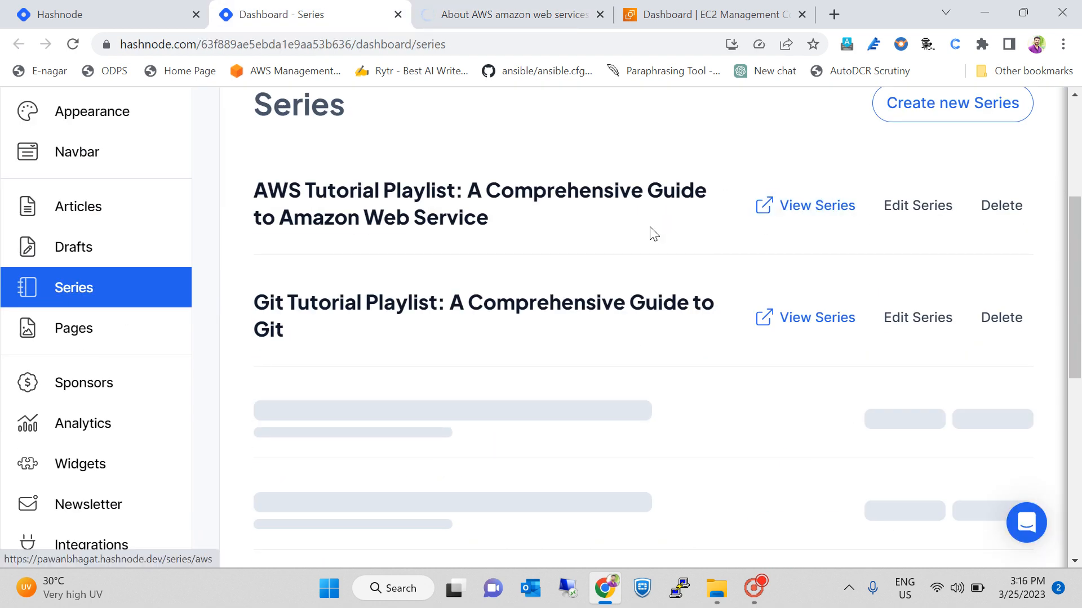
scroll(615, 231, up, 1)
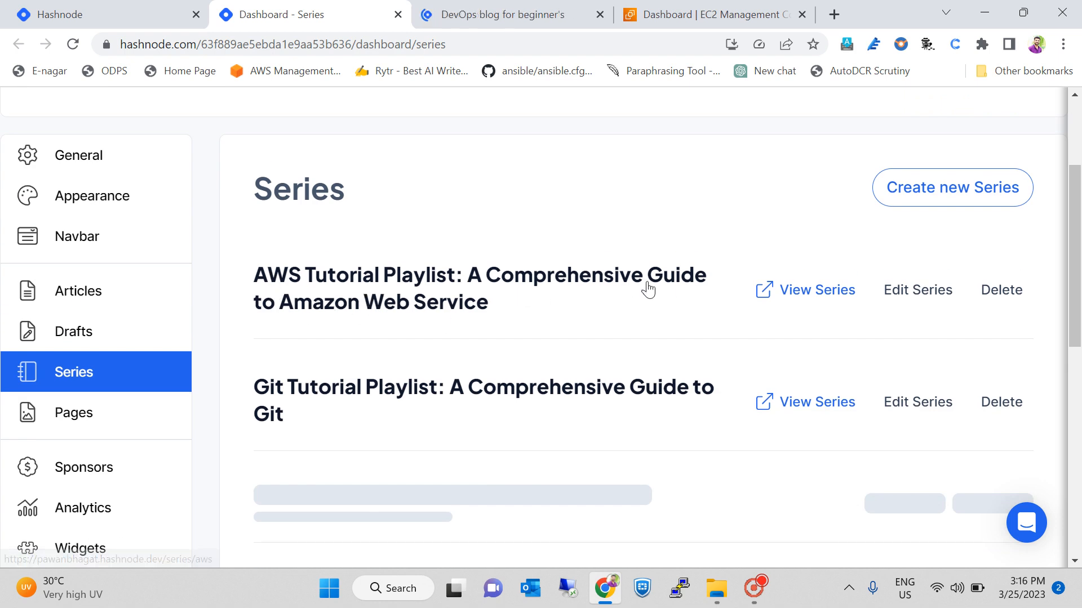
scroll(569, 324, up, 2)
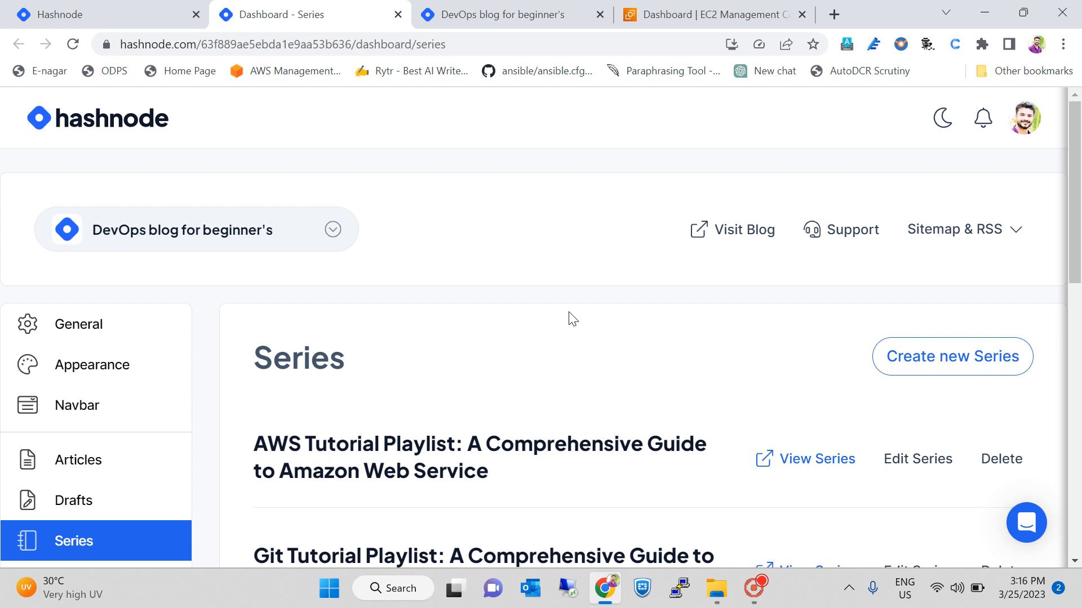
Look over the home page of "DevOps blog for beginner's" and return to the series dashboard.
click(499, 15)
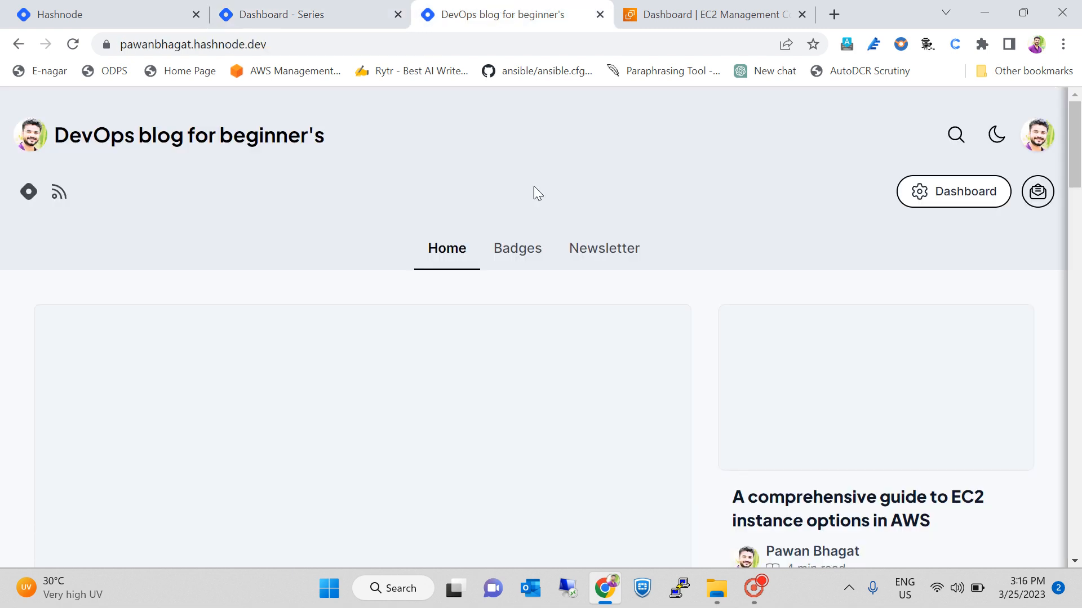
scroll(586, 236, down, 6)
scroll(495, 251, up, 6)
click(264, 14)
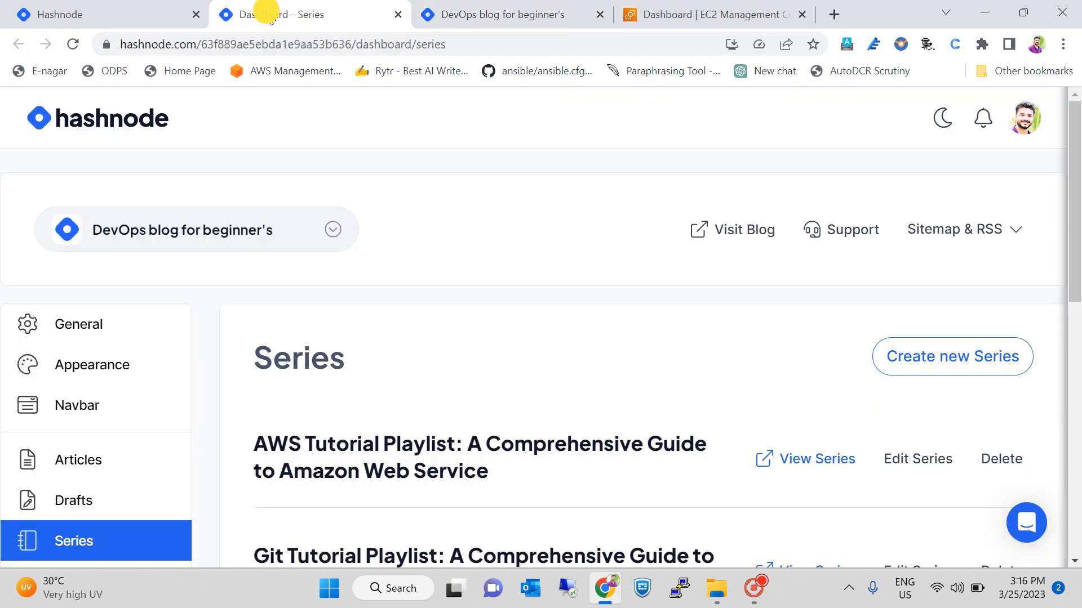
View the AWS Tutorial Playlist series from the dashboard and close the leftover blog home page.
click(796, 463)
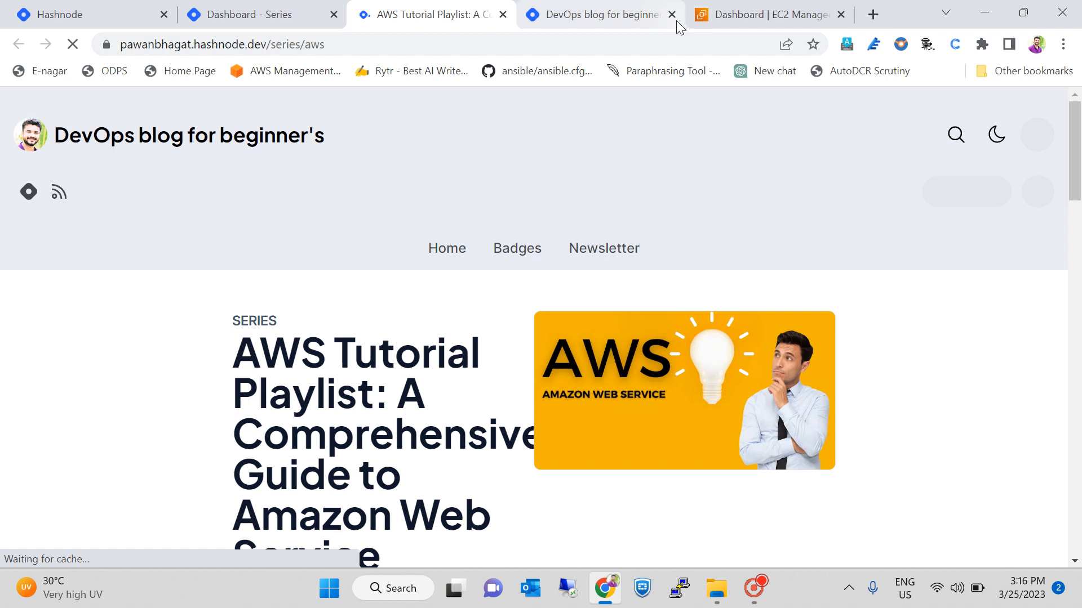
click(666, 16)
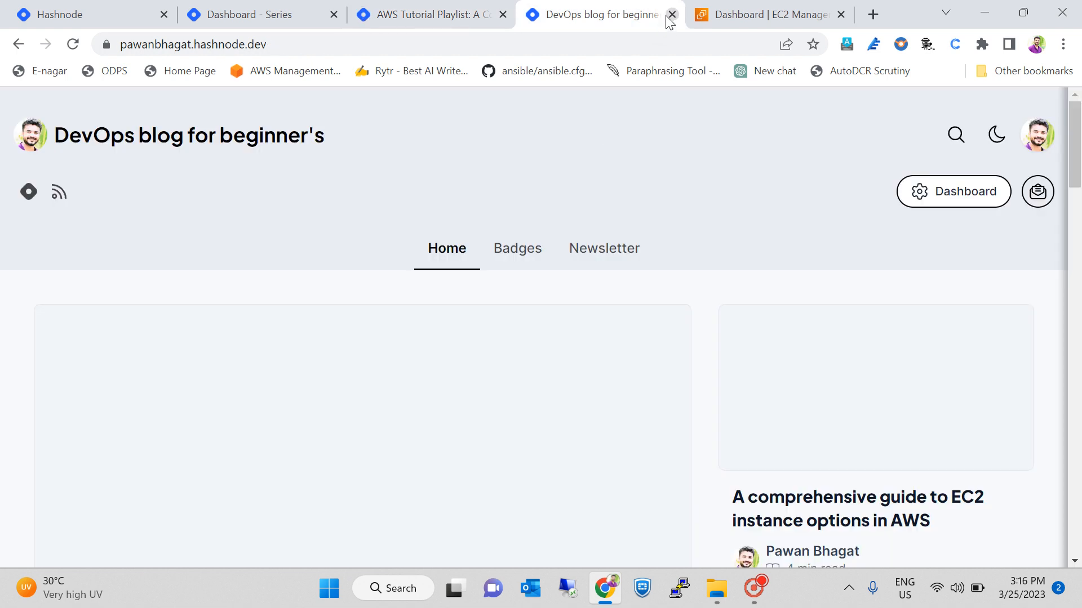
click(672, 14)
click(537, 23)
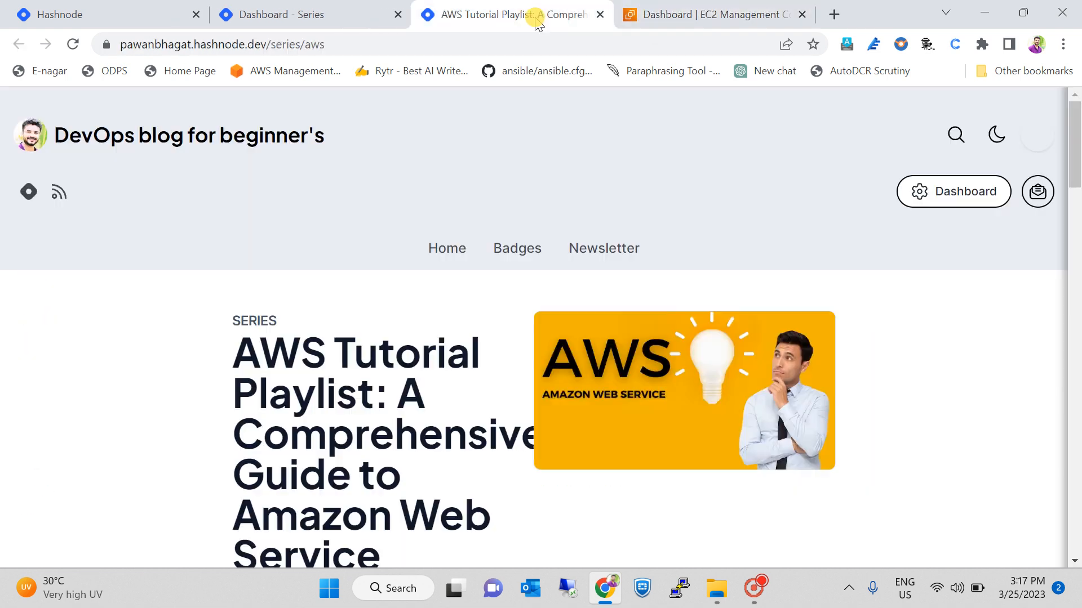
Load more articles in the AWS series and open "Creating Linux EC2 Instance".
scroll(547, 377, down, 20)
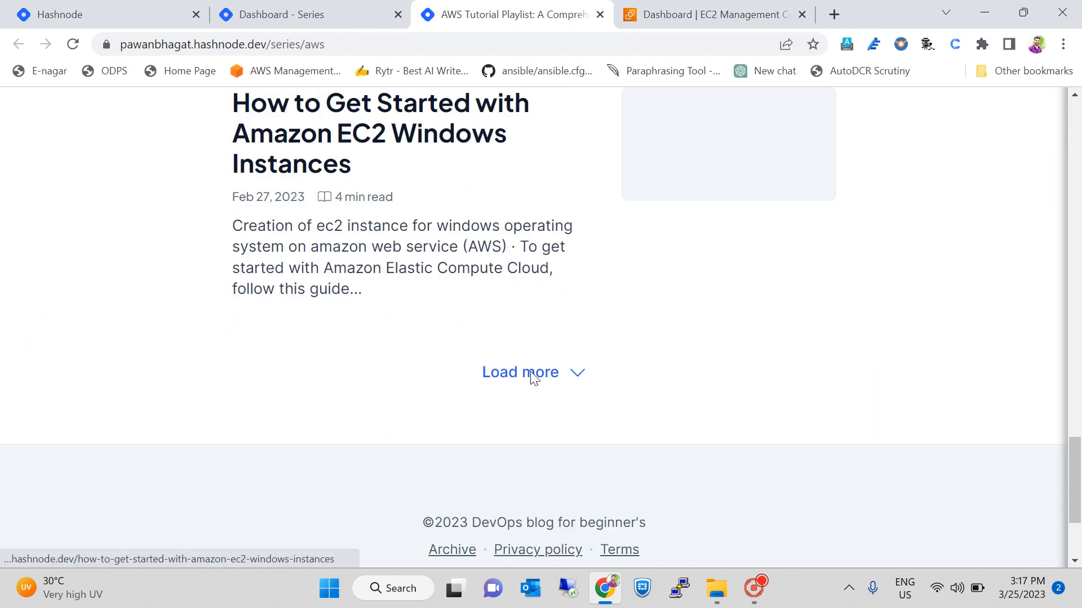
scroll(532, 377, up, 4)
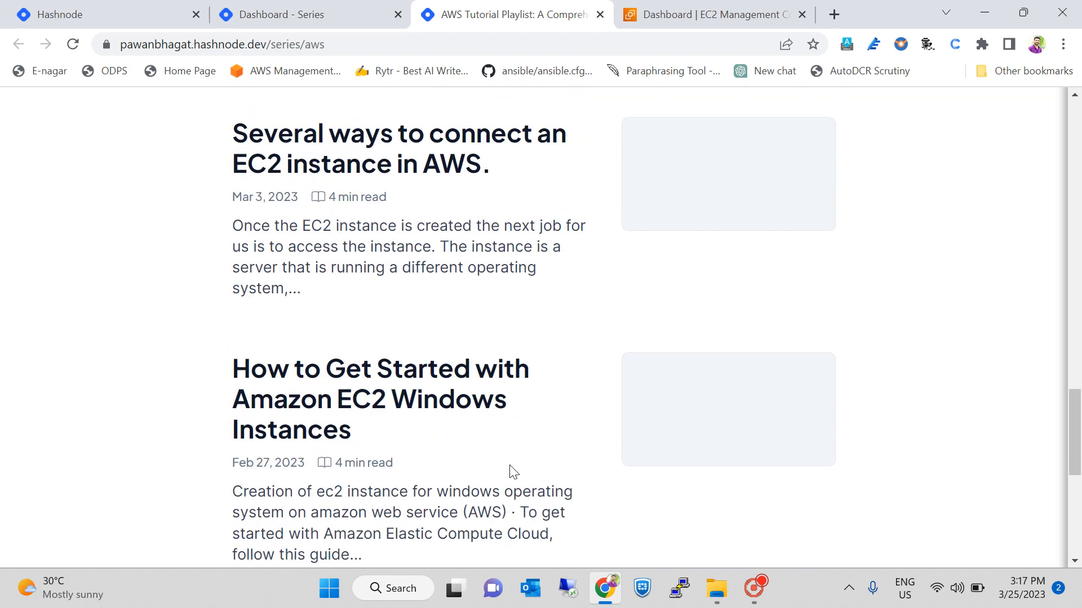
scroll(510, 476, down, 3)
click(517, 471)
scroll(523, 398, down, 5)
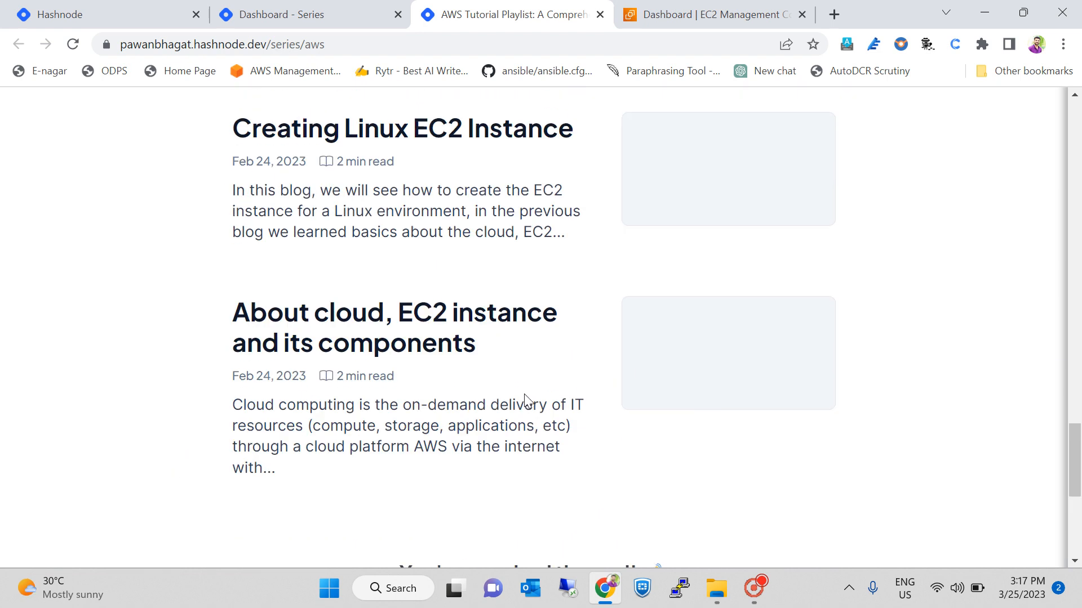
scroll(507, 361, up, 3)
click(444, 287)
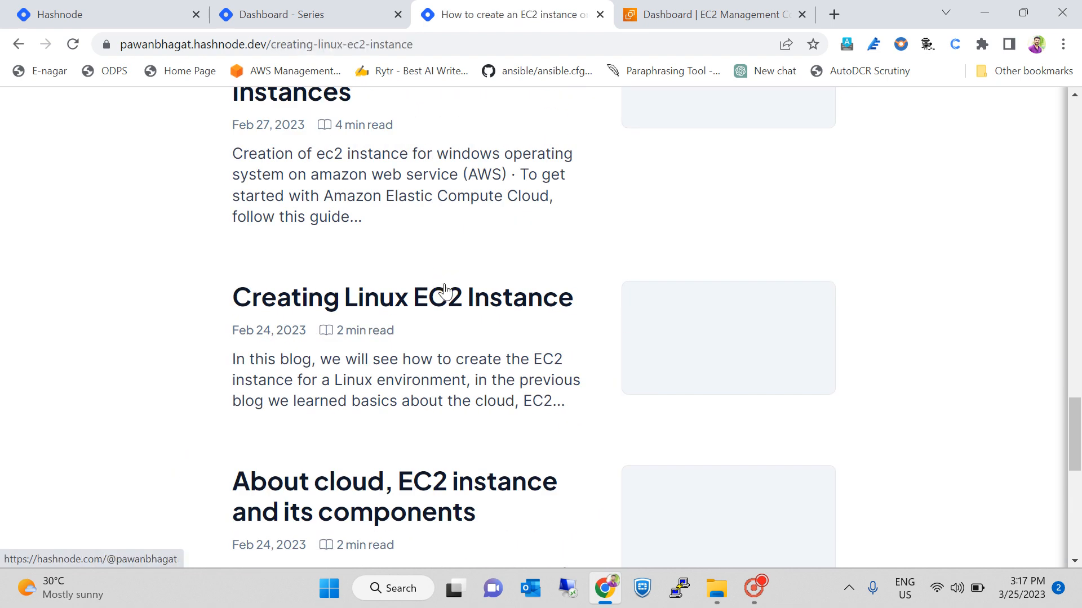
Read Step 1 of the Linux EC2 article about reaching the AWS dashboard and compare it with the open EC2 console.
scroll(445, 291, down, 5)
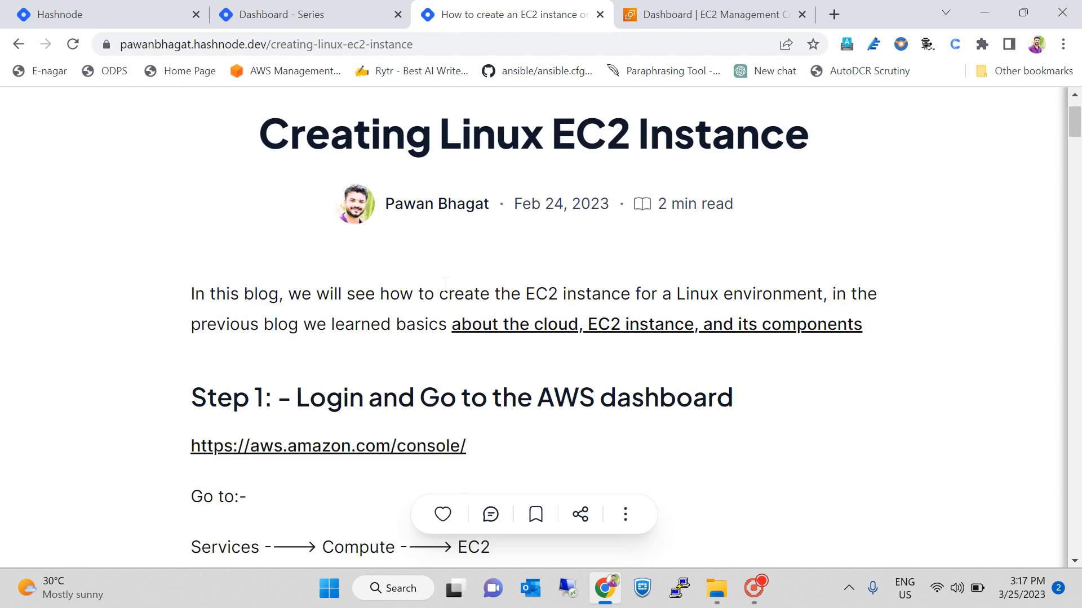
scroll(444, 289, down, 3)
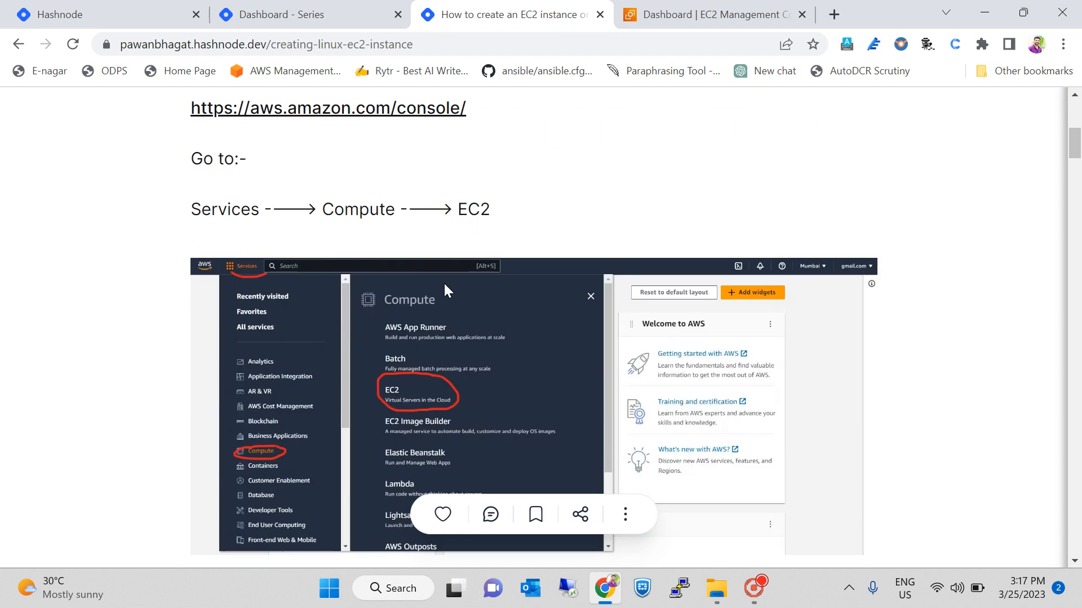
scroll(443, 289, up, 3)
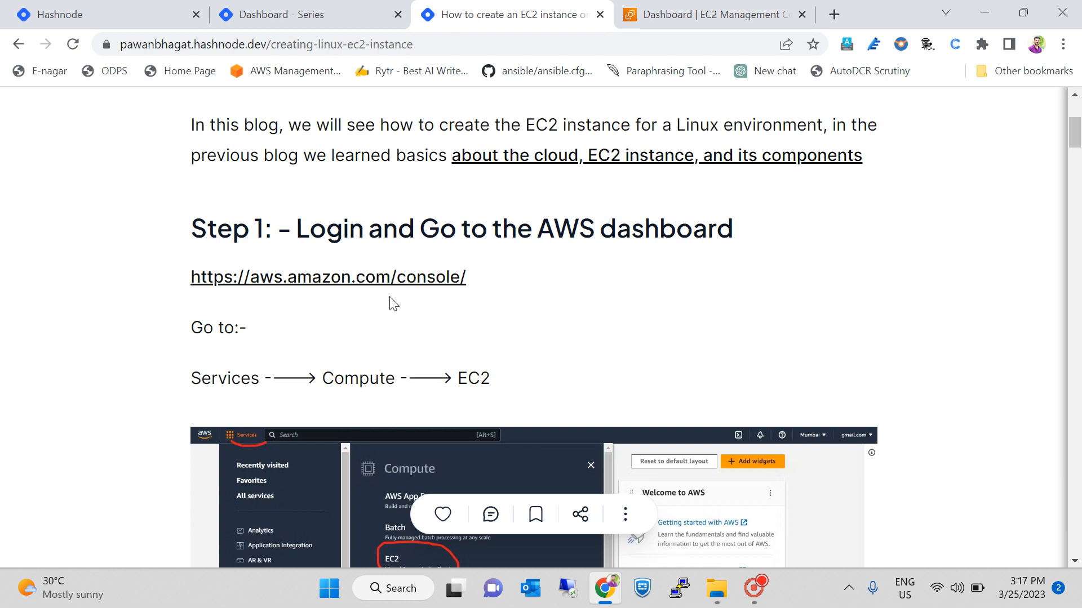
click(664, 7)
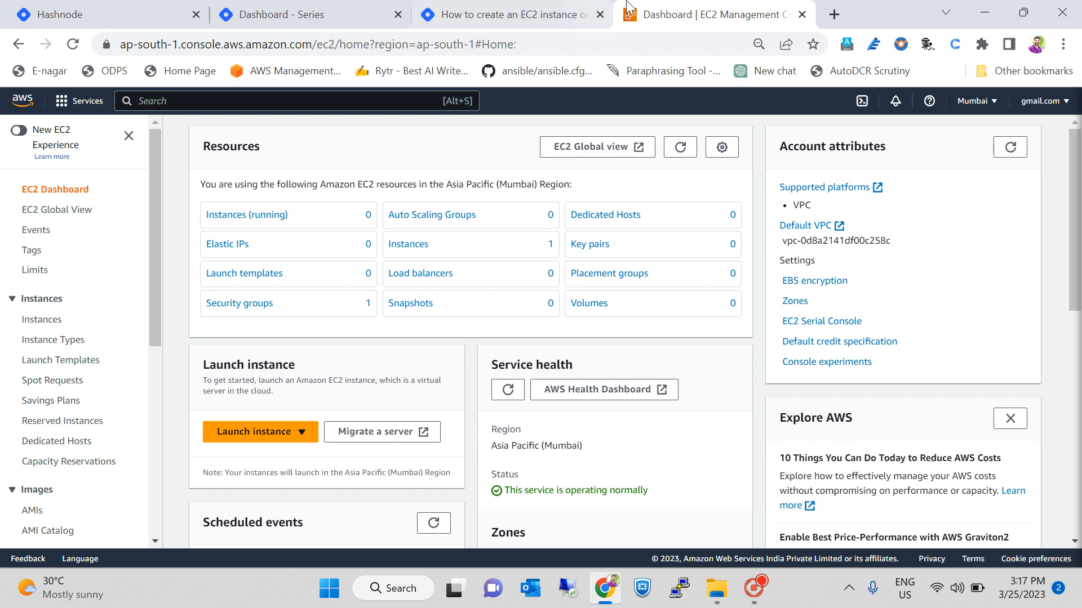
click(535, 15)
scroll(514, 363, down, 5)
scroll(515, 363, up, 3)
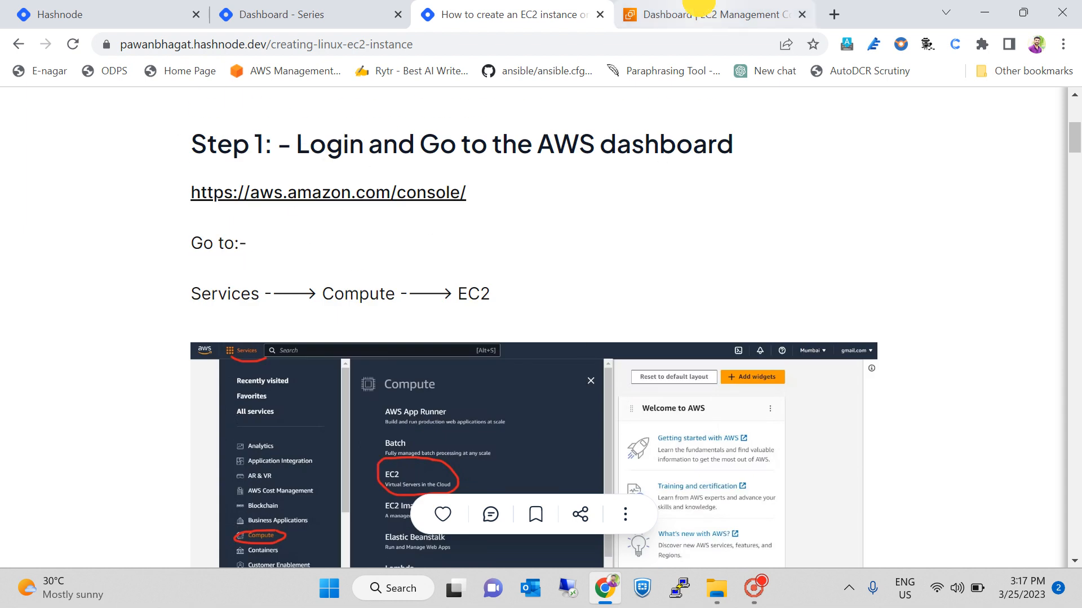
Switch to the AWS console and open EC2 from the Compute category of the services list.
click(699, 11)
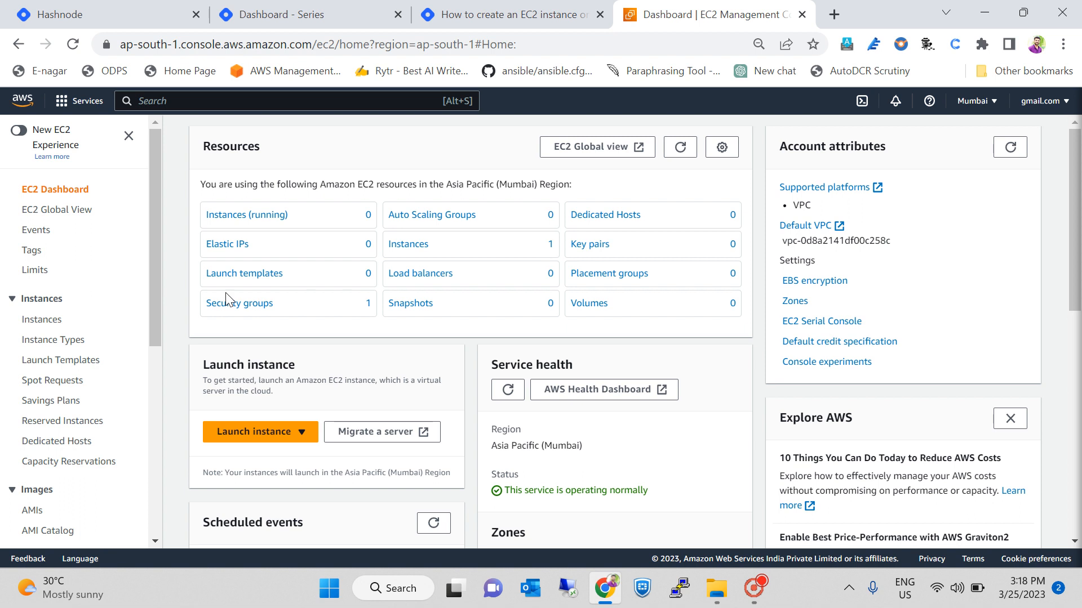
click(49, 189)
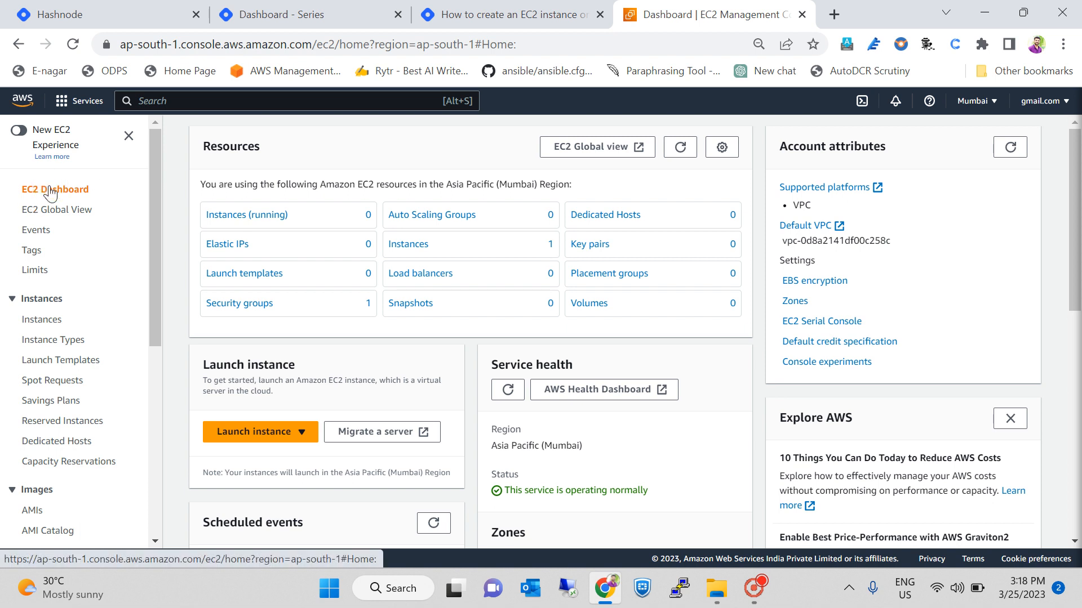
click(66, 102)
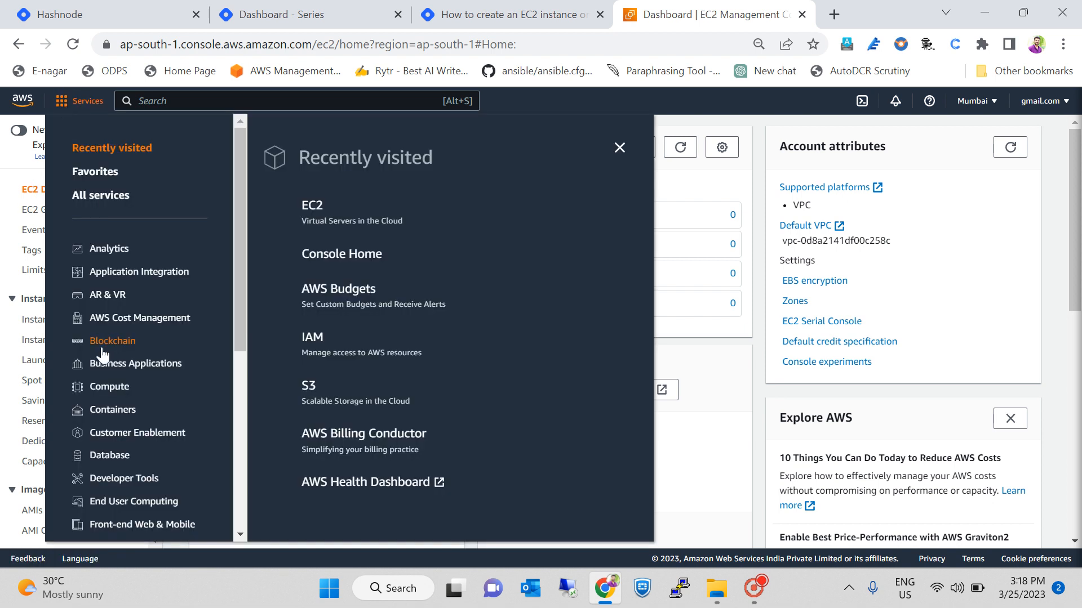
click(109, 394)
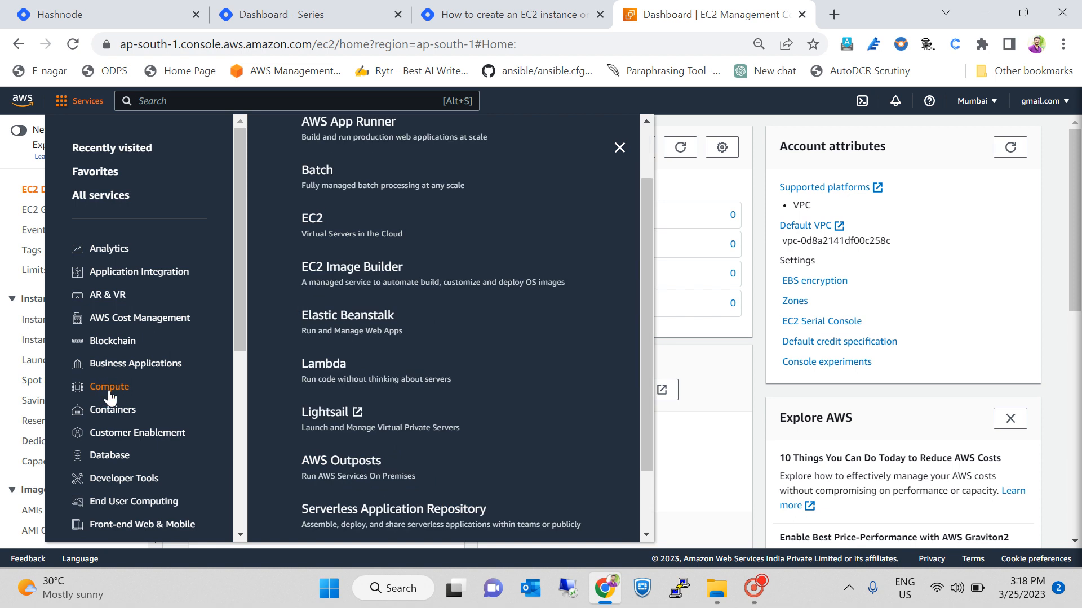
click(318, 219)
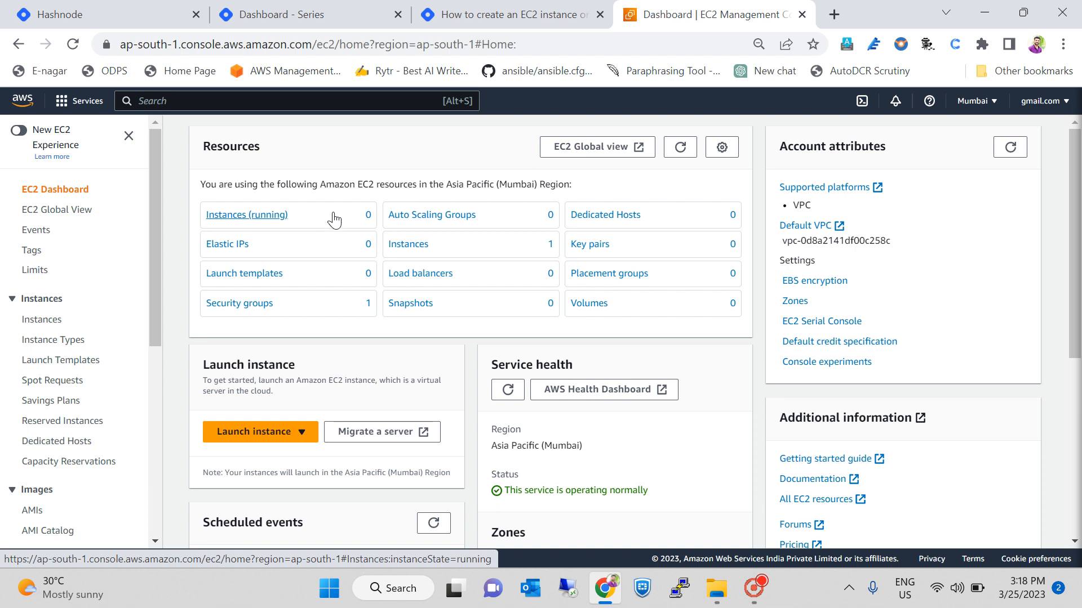
Start launching a new EC2 instance from the EC2 dashboard and name it Test-Server.
scroll(334, 244, down, 1)
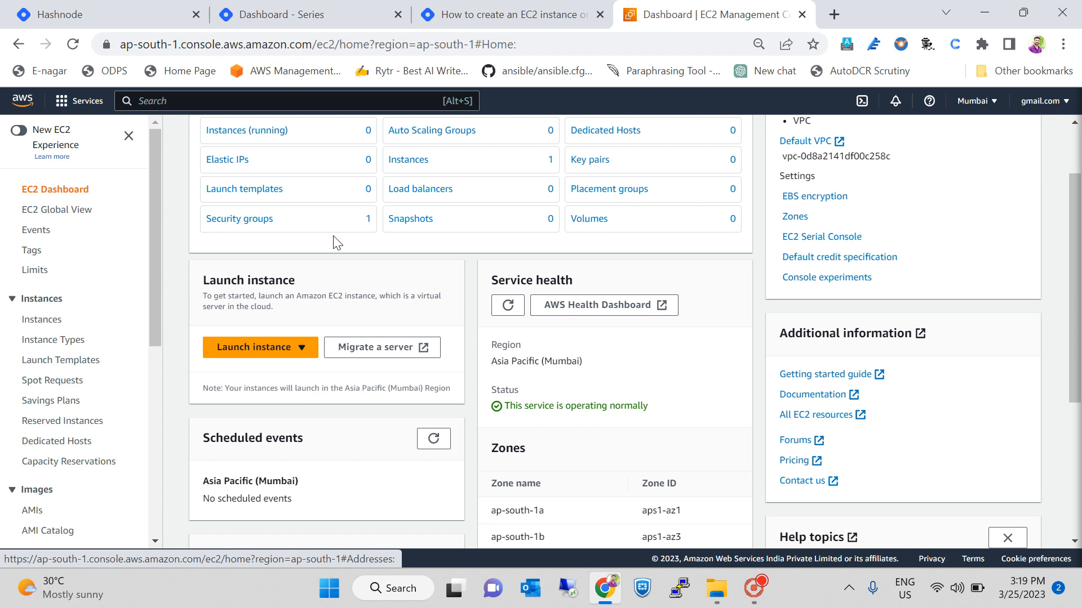
scroll(360, 276, up, 1)
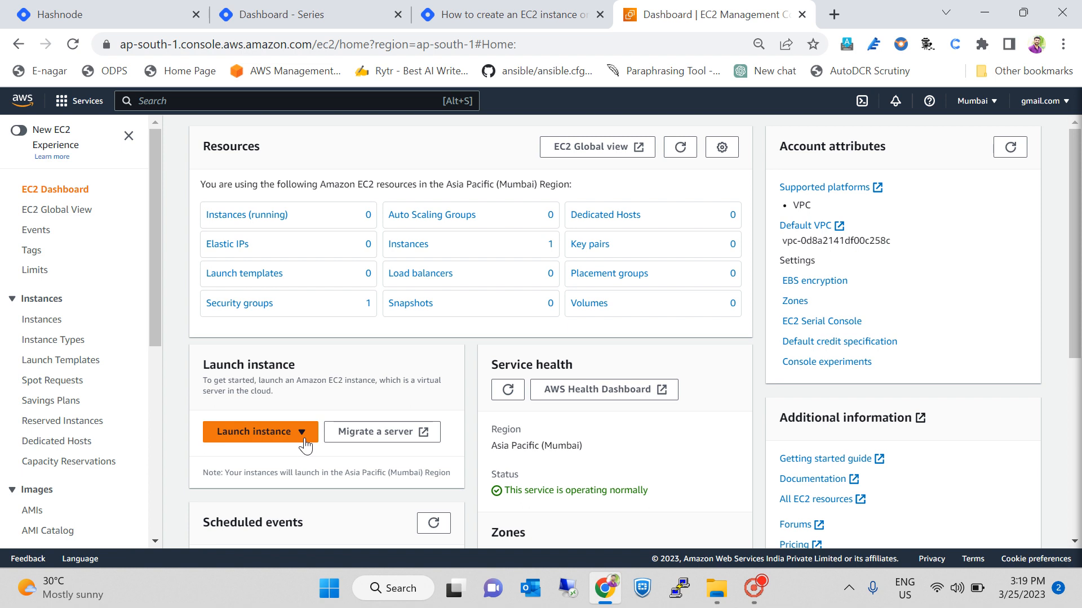
scroll(304, 439, down, 1)
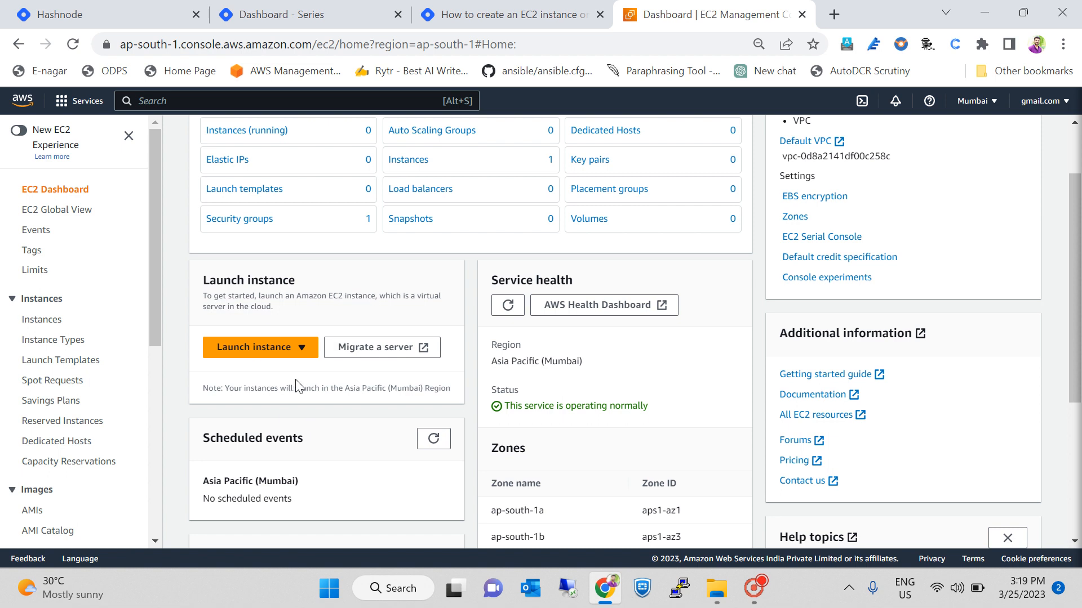
click(310, 354)
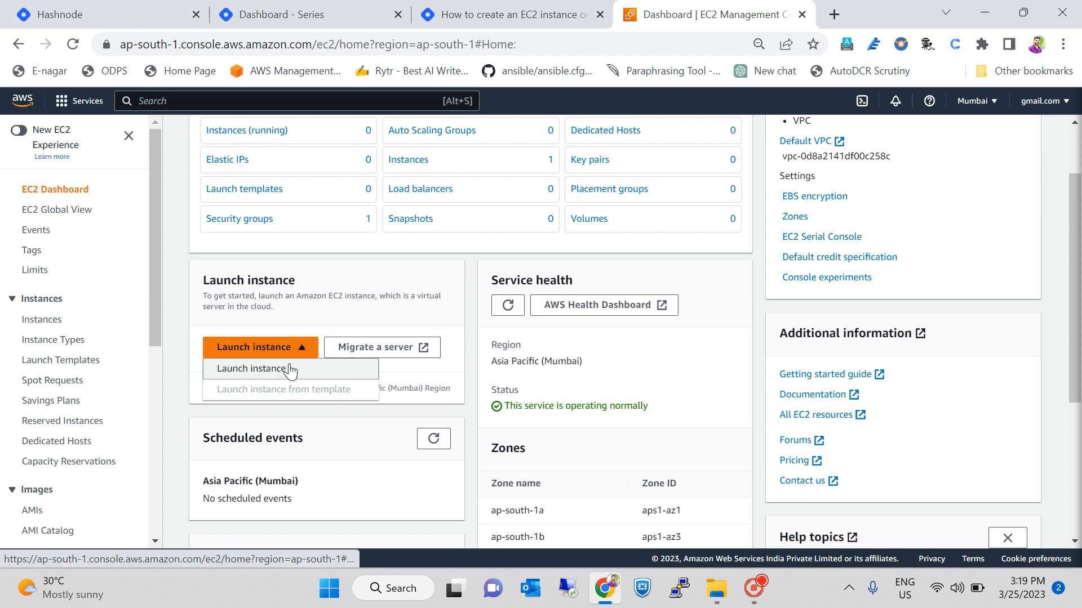
click(279, 370)
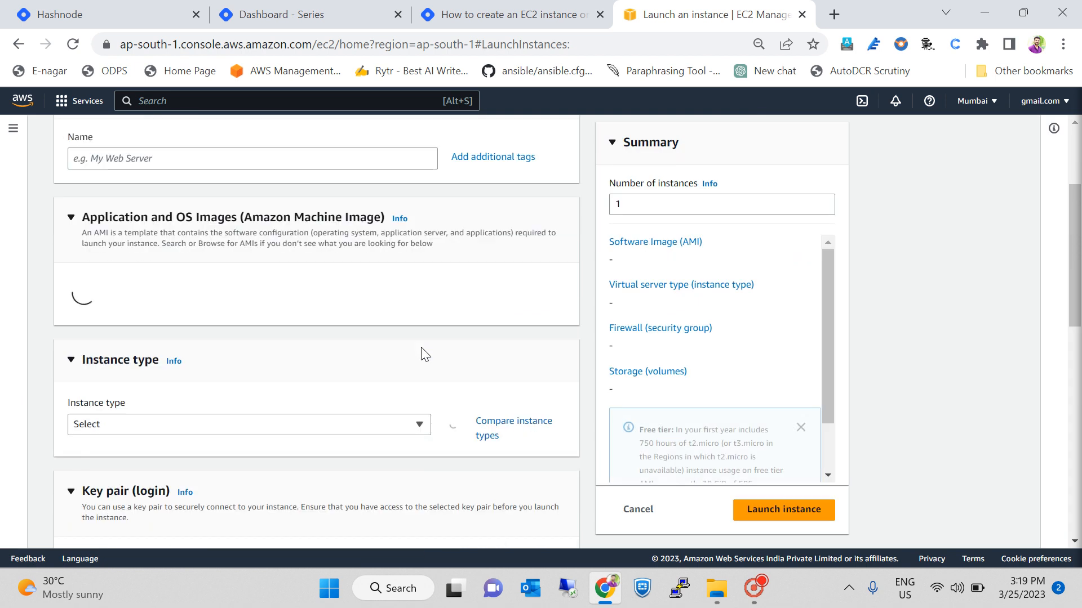
click(129, 329)
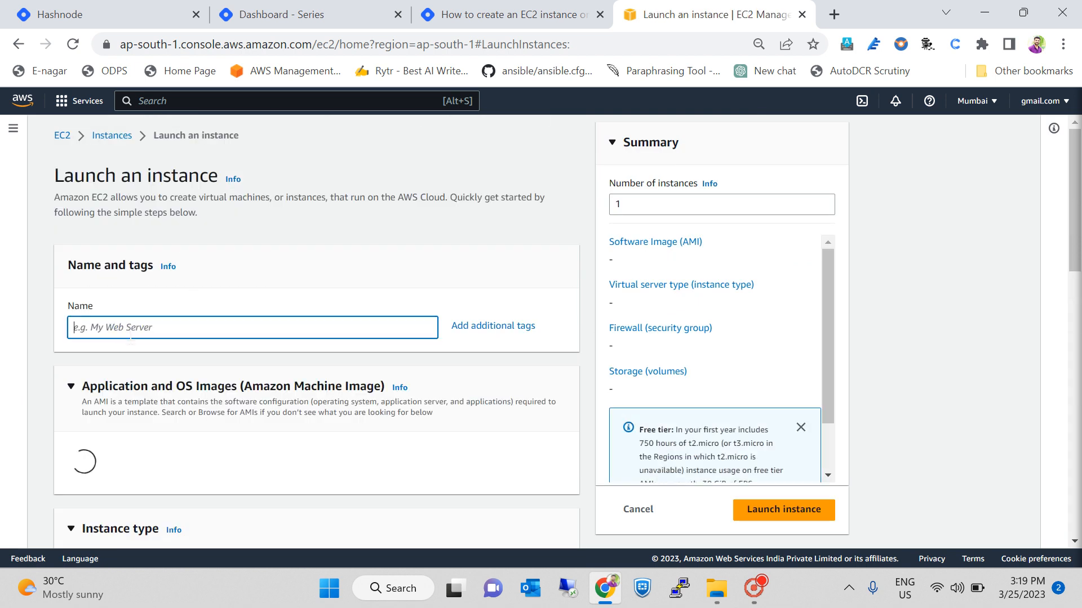
text(Test-Server)
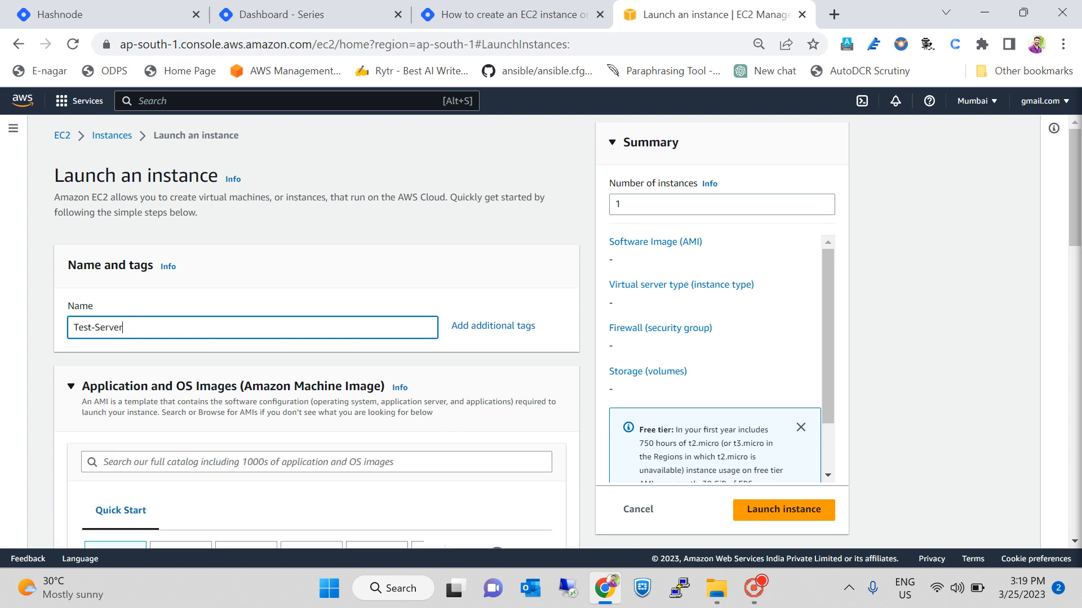
Open the full AMI catalog from the instance's Application and OS Images section.
scroll(319, 280, down, 1)
scroll(319, 280, down, 2)
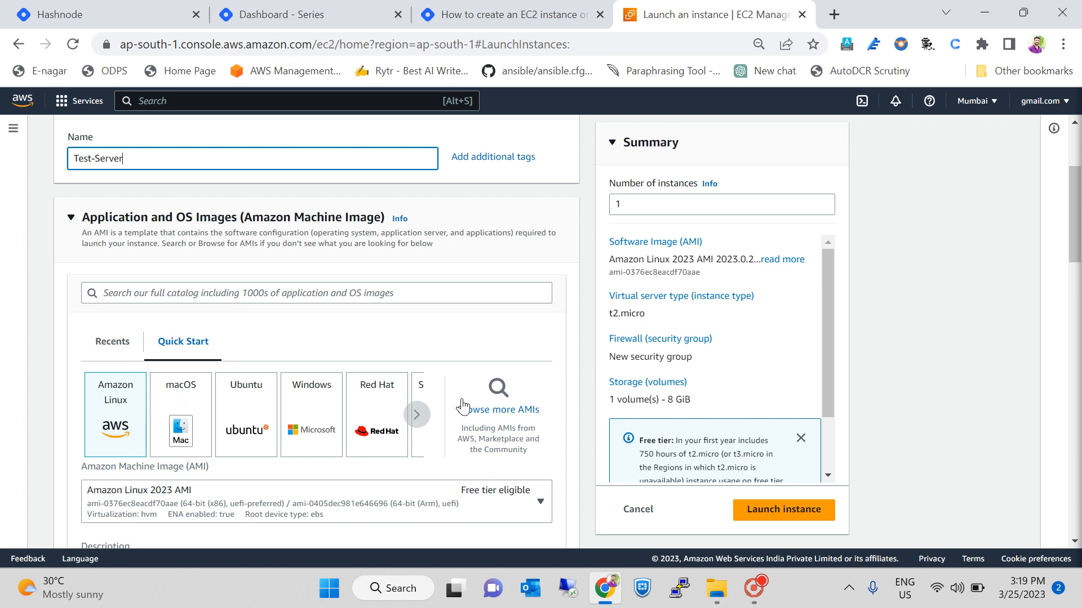
scroll(127, 362, down, 2)
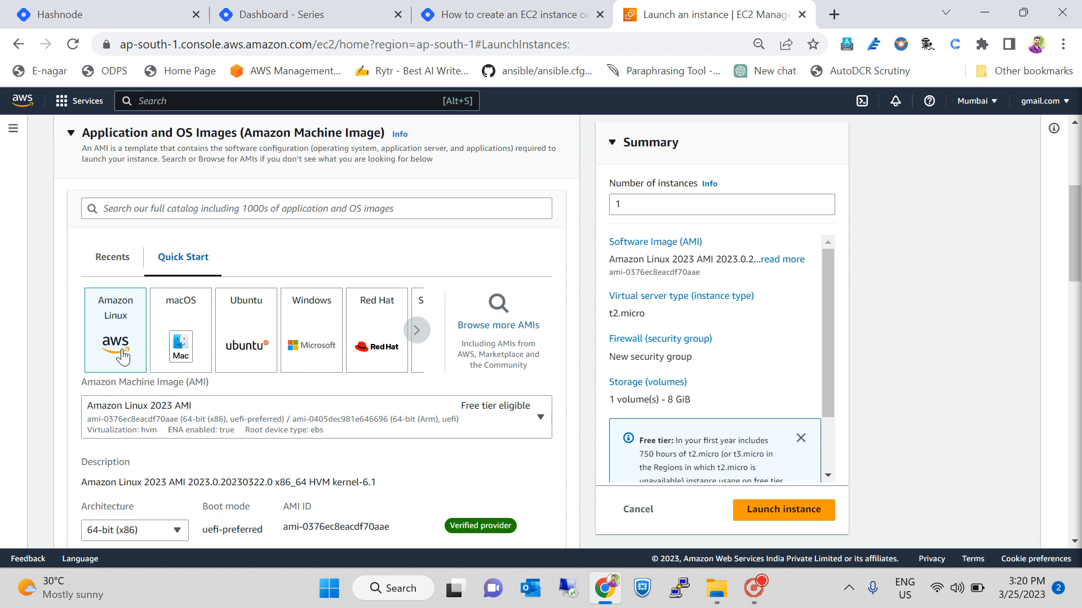
click(508, 350)
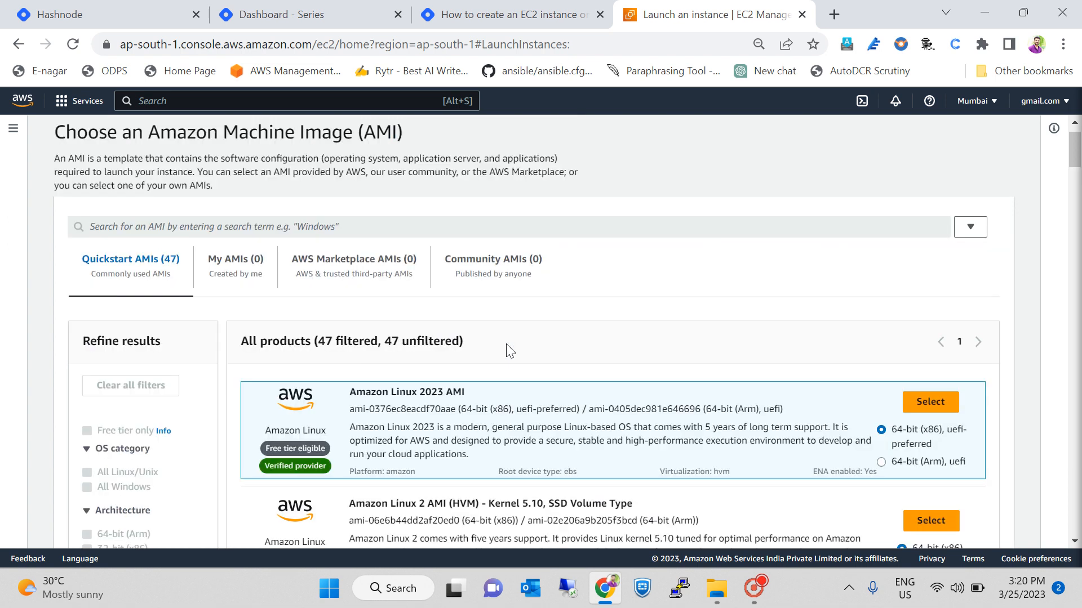
Check the Quickstart AMIs for free tier eligibility and select Amazon Linux 2023 AMI with the 64-bit (x86) architecture.
scroll(510, 350, down, 2)
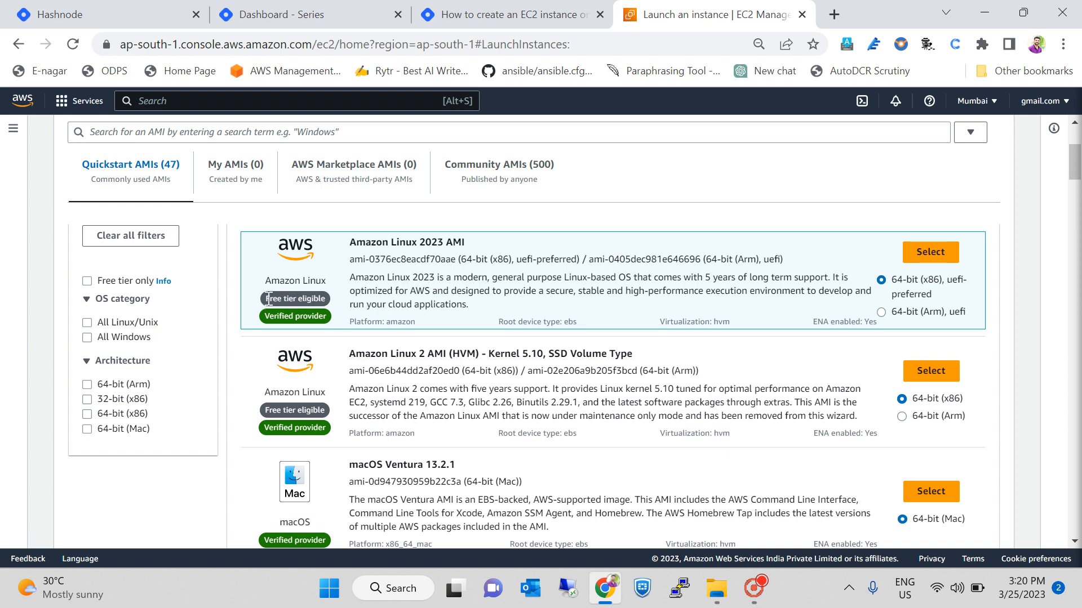
drag(268, 300, 327, 301)
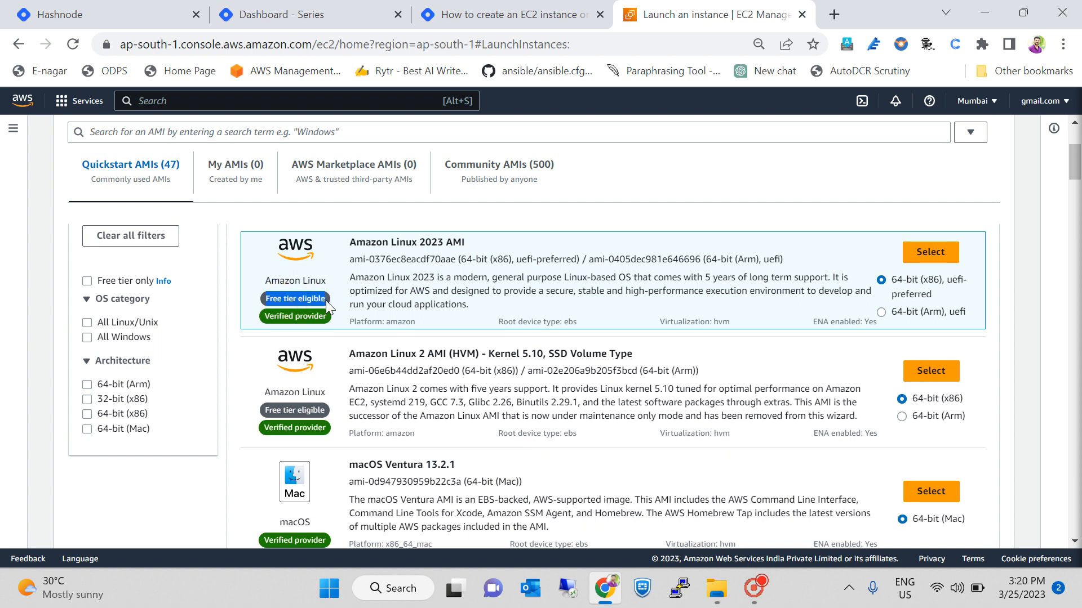
scroll(483, 359, down, 5)
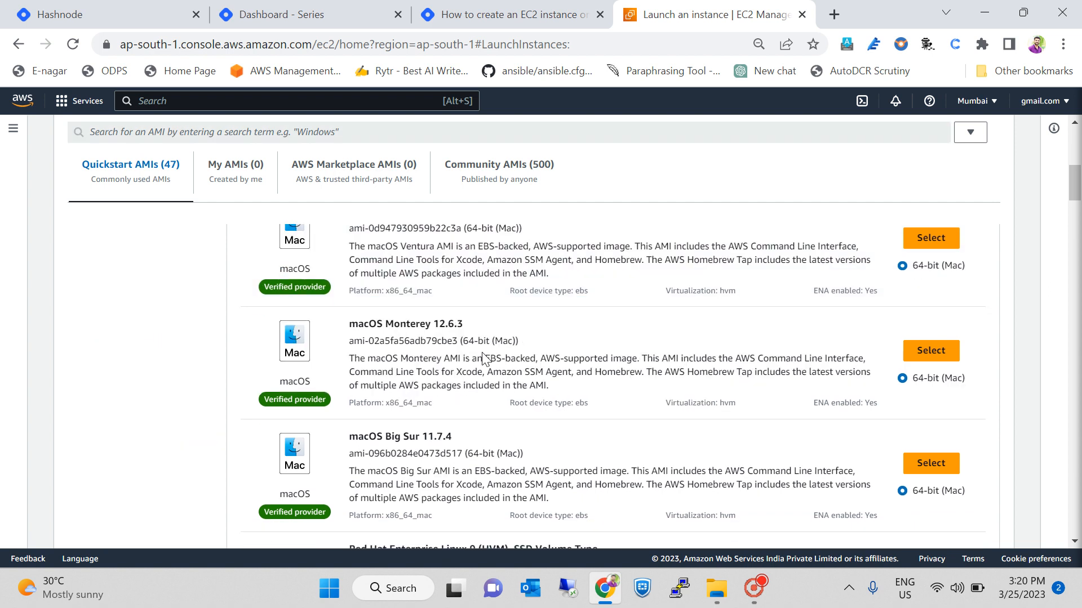
scroll(483, 359, up, 3)
scroll(292, 438, up, 5)
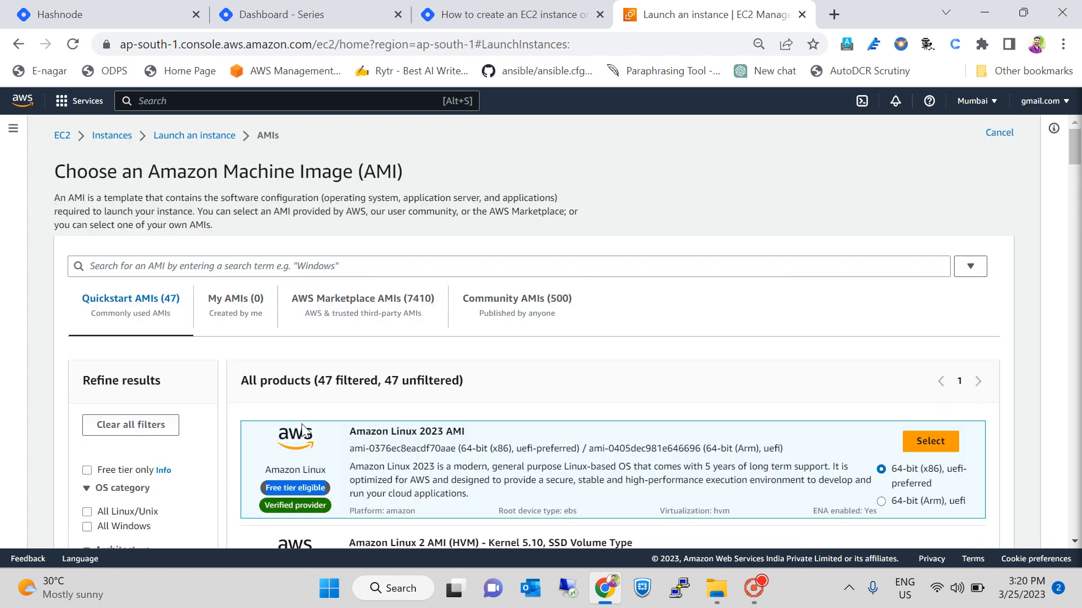
scroll(389, 408, down, 2)
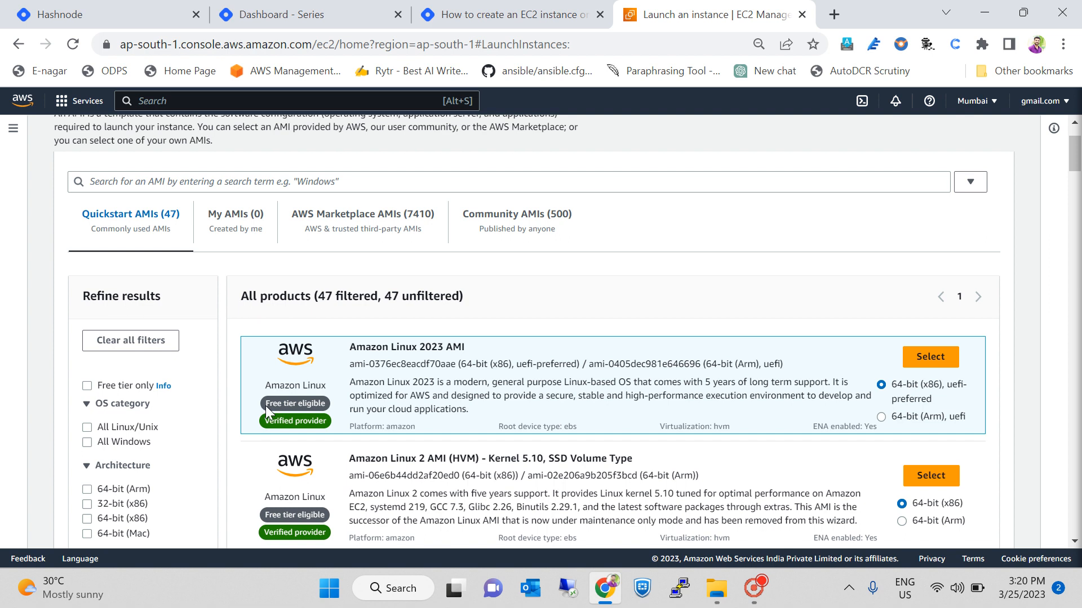
drag(267, 404, 310, 404)
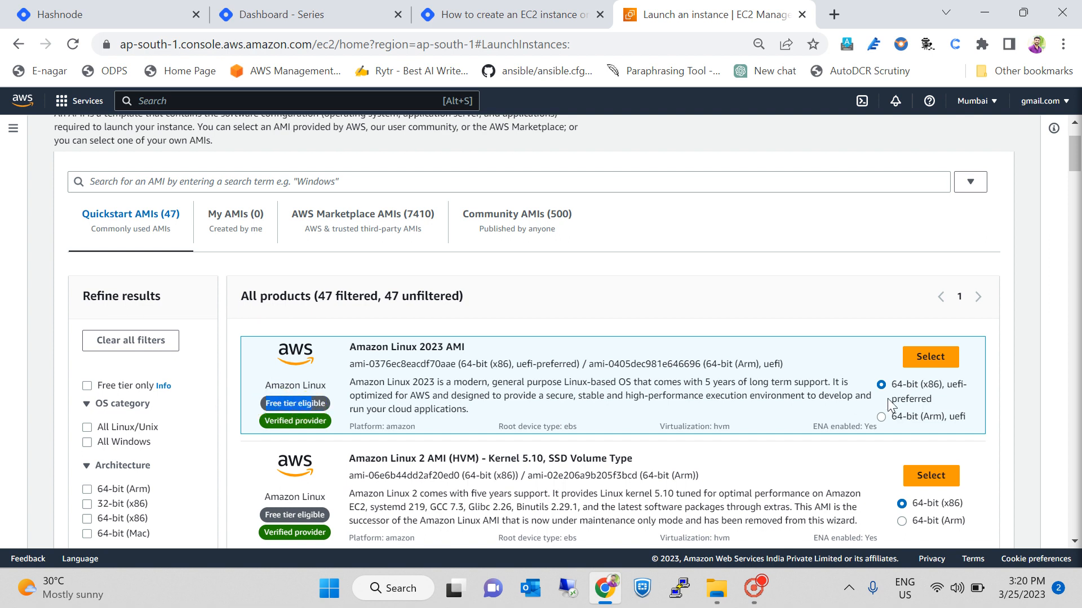
click(931, 366)
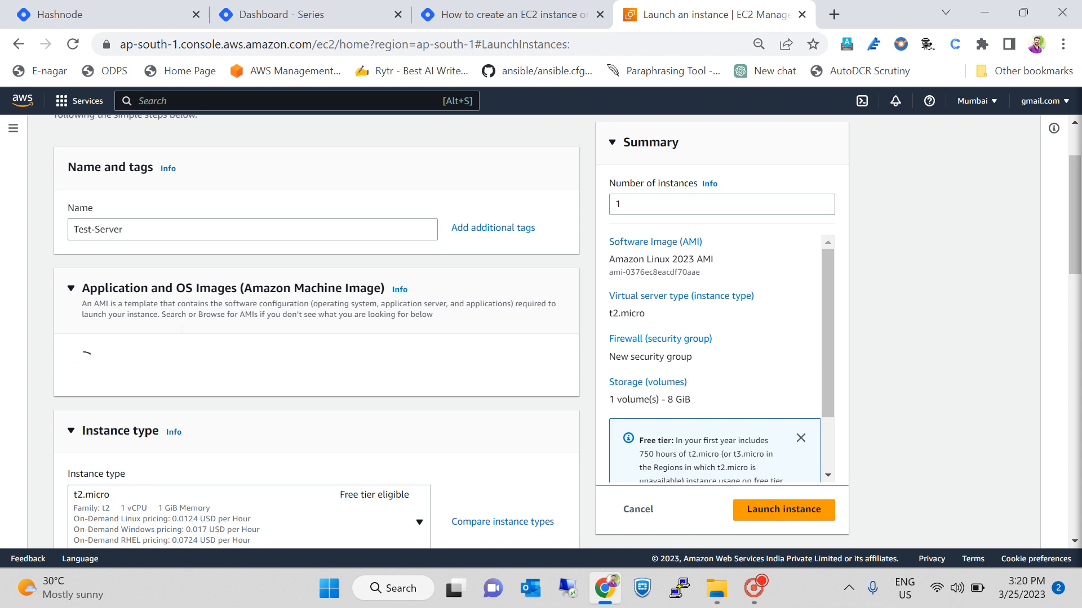
Review the selected AMI's details and the instance type options, leaving t2.micro as the instance type.
scroll(181, 334, down, 3)
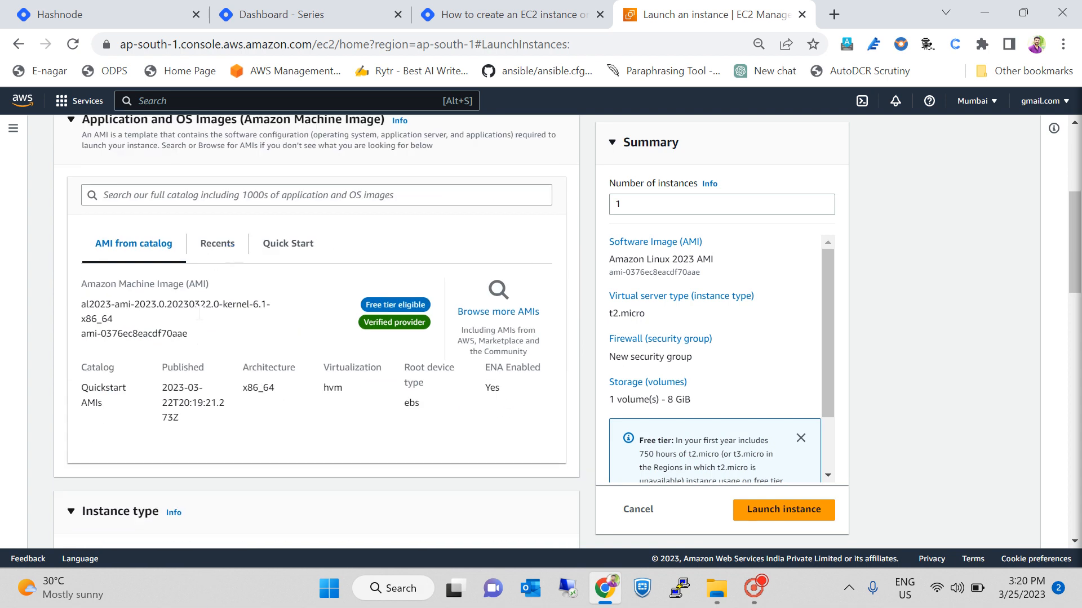
scroll(273, 316, down, 5)
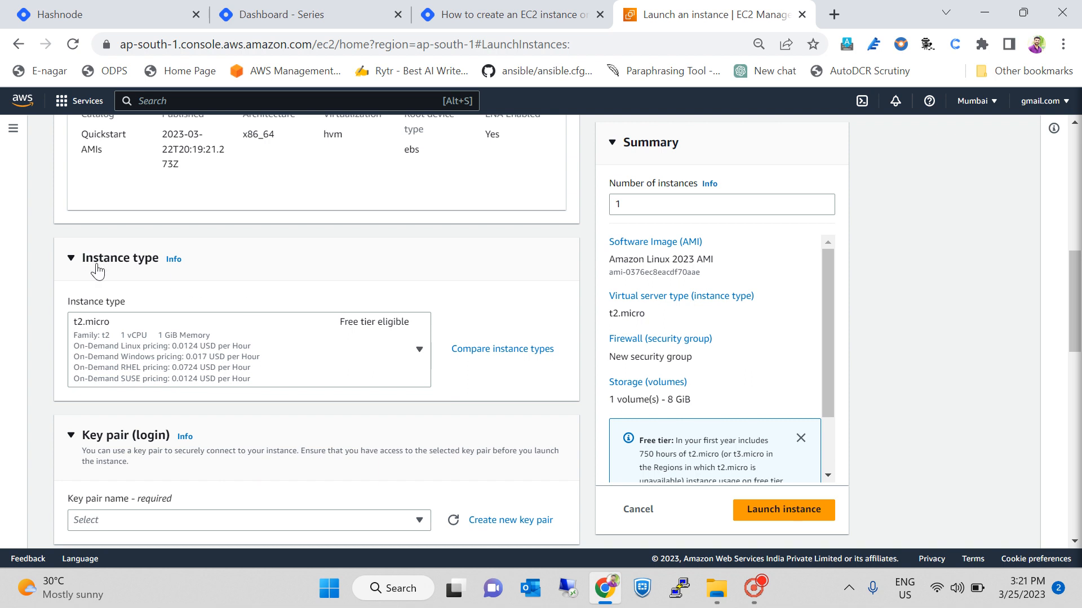
click(418, 350)
click(416, 352)
click(415, 350)
click(418, 350)
scroll(451, 360, down, 4)
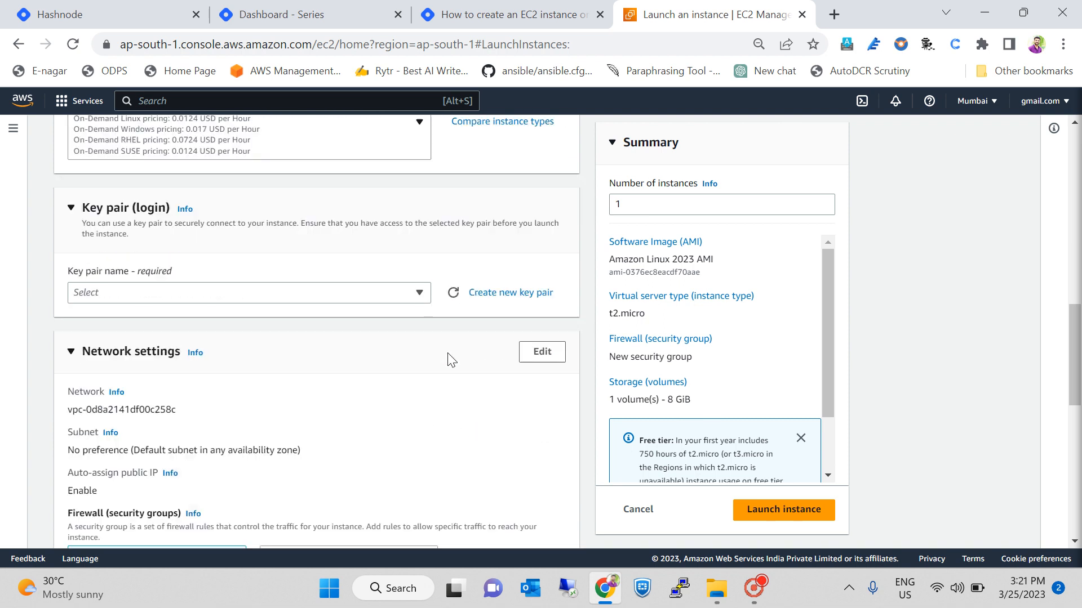
scroll(450, 360, up, 4)
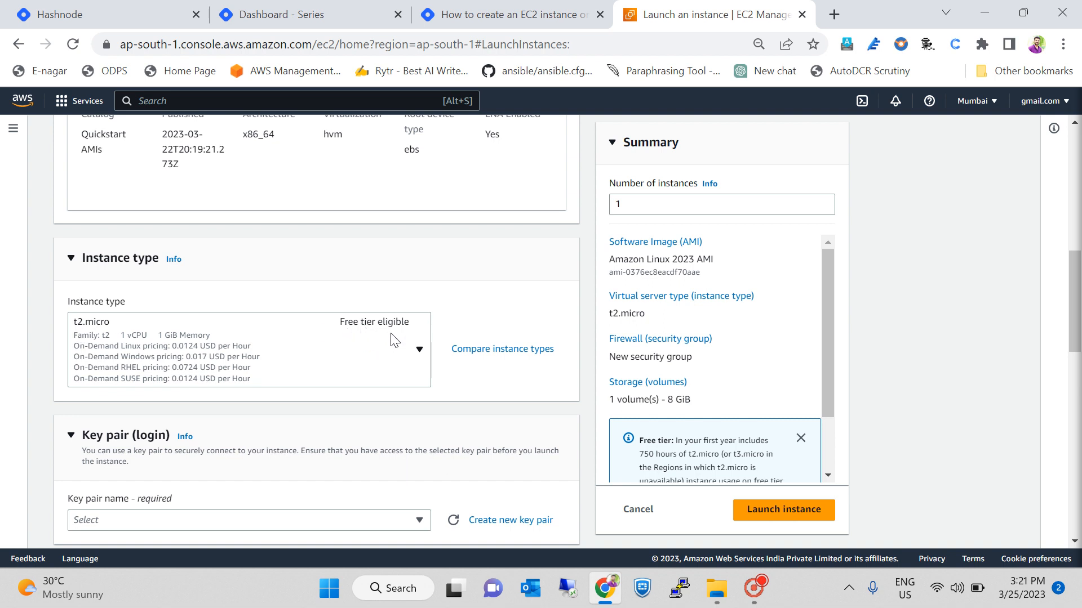
scroll(415, 350, down, 4)
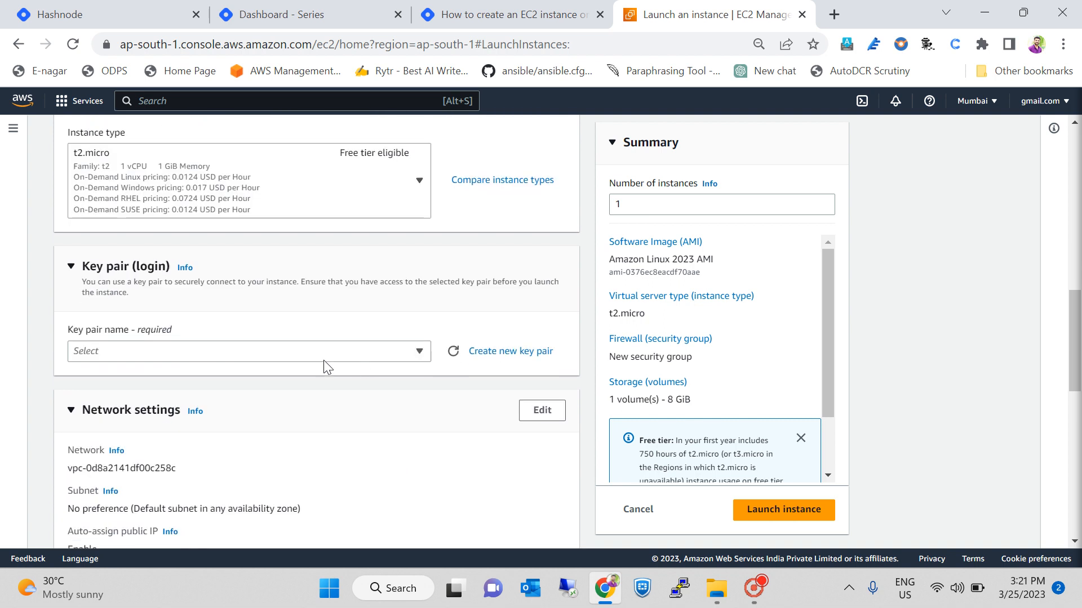
scroll(141, 308, up, 2)
scroll(144, 307, up, 7)
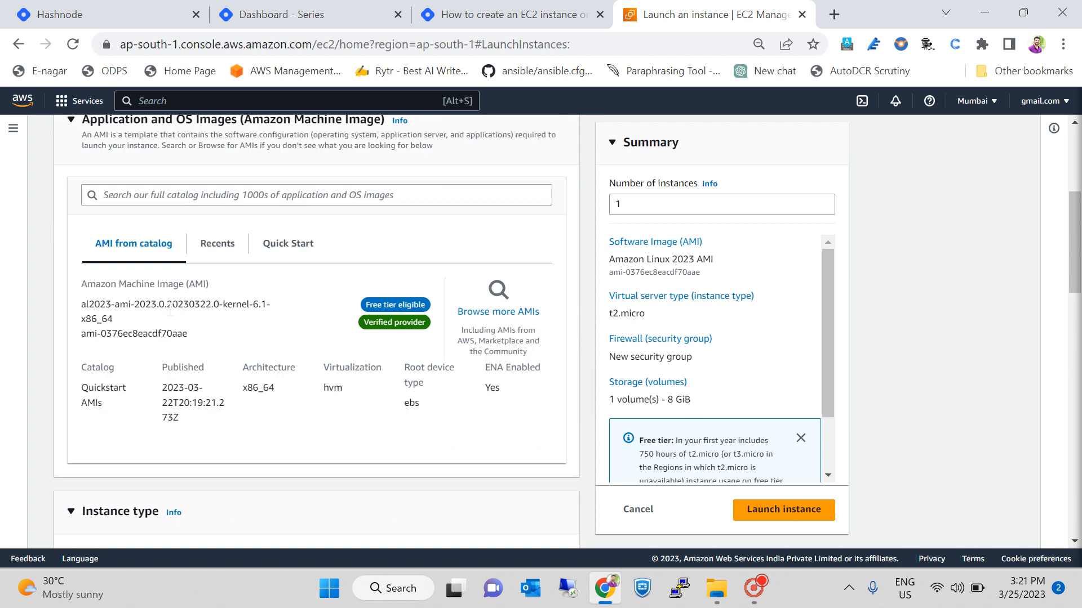
Create a new RSA key pair named test-key in .ppk format for the instance login.
scroll(207, 333, down, 8)
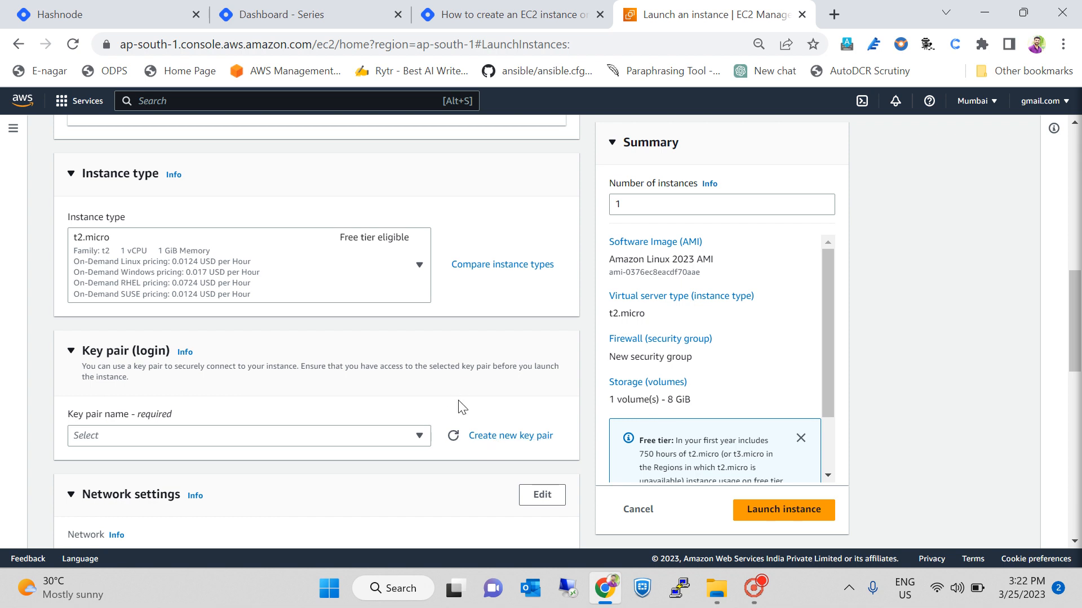
click(512, 444)
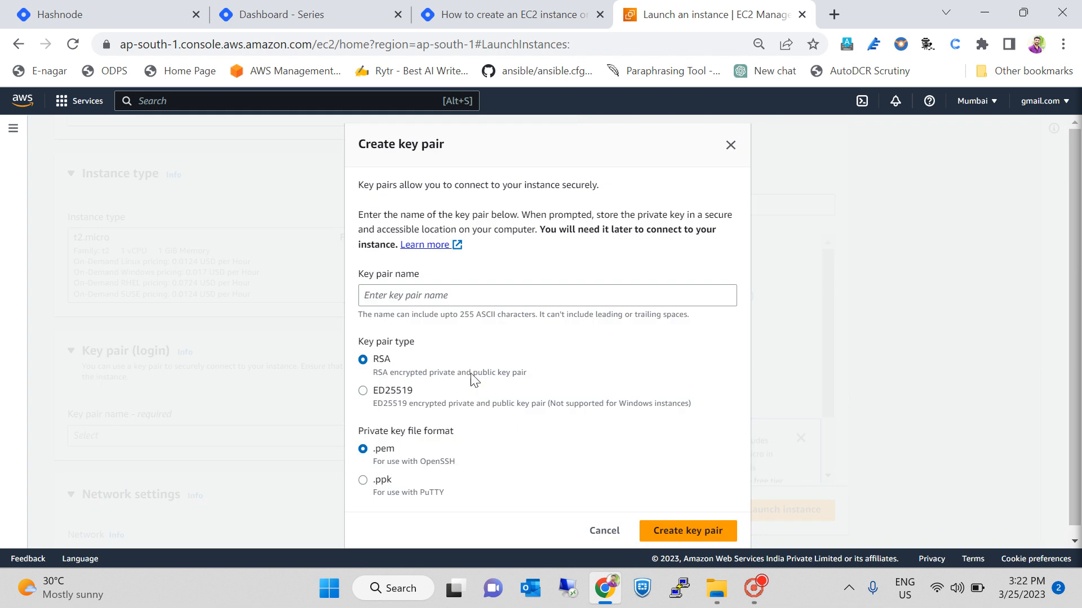
click(426, 295)
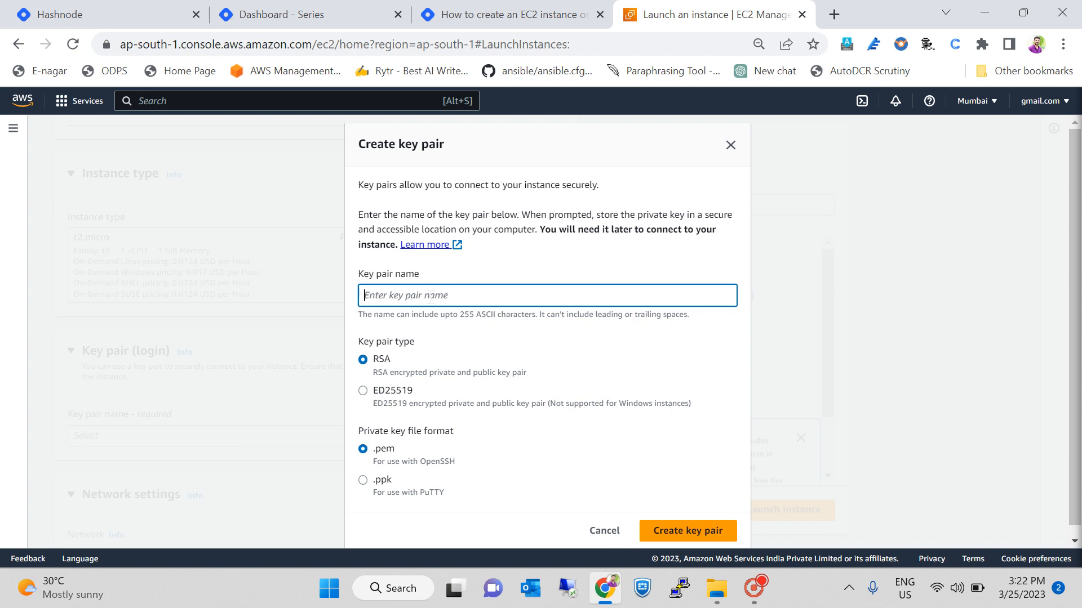
text(test-key)
click(372, 490)
click(371, 484)
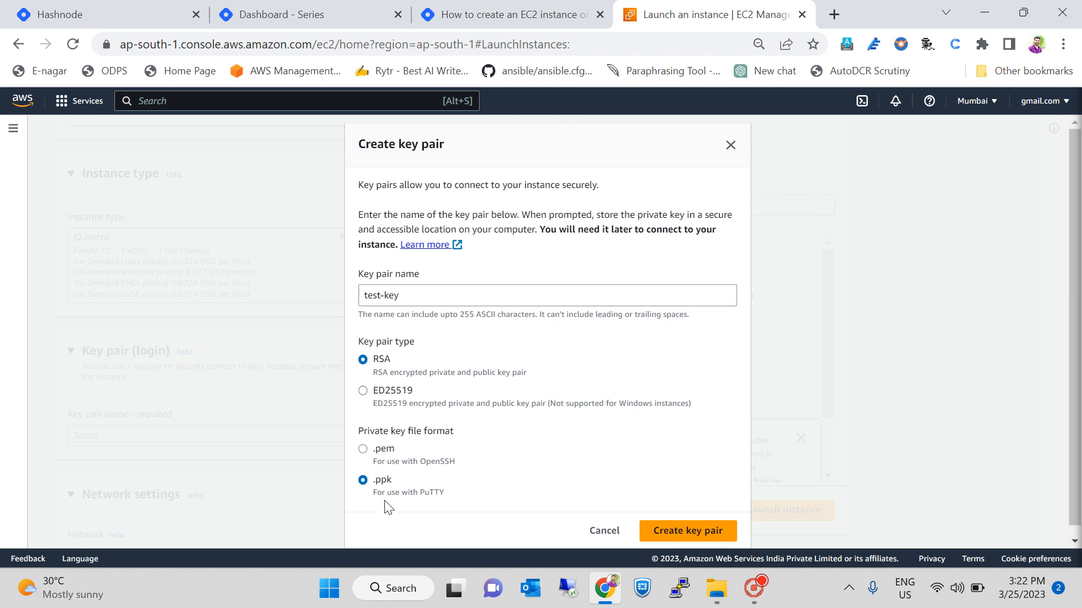
click(364, 450)
click(364, 482)
click(662, 535)
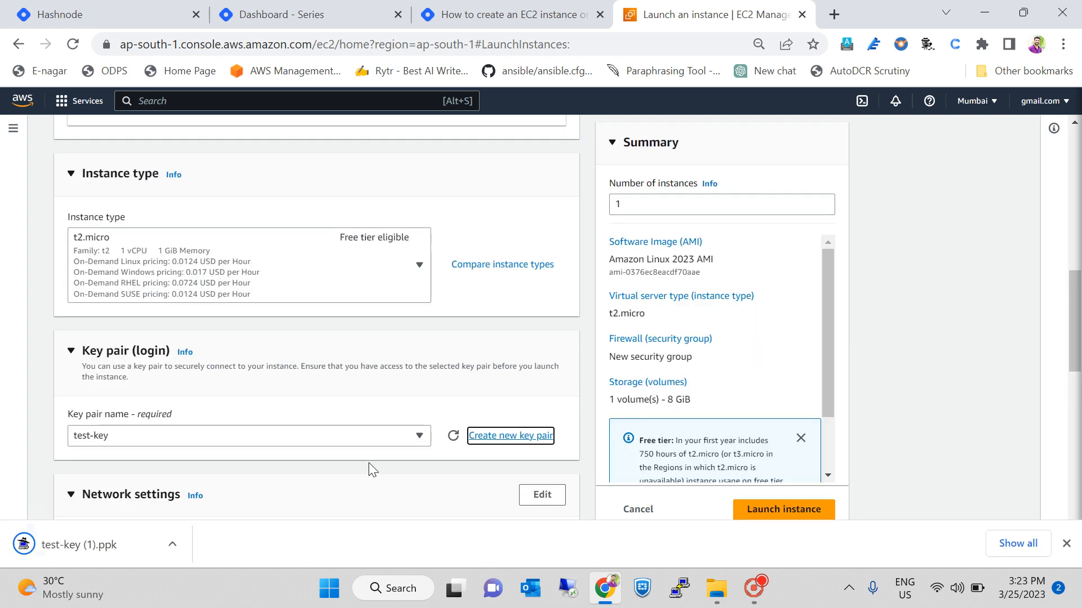
In the network settings, keep Create security group and allow SSH traffic from Anywhere (0.0.0.0/0).
scroll(371, 456, down, 3)
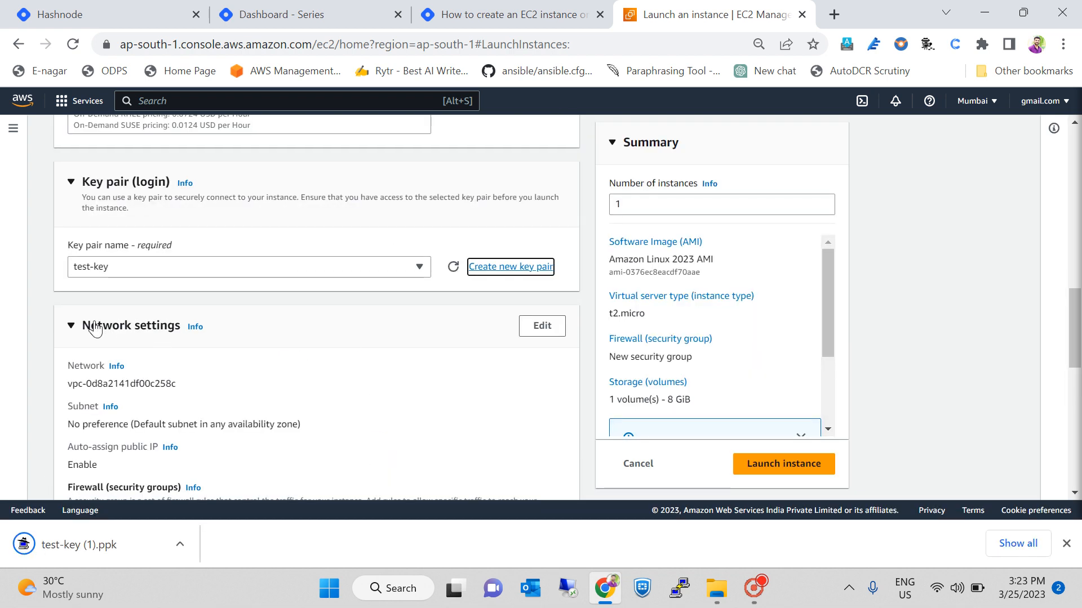
scroll(451, 372, down, 3)
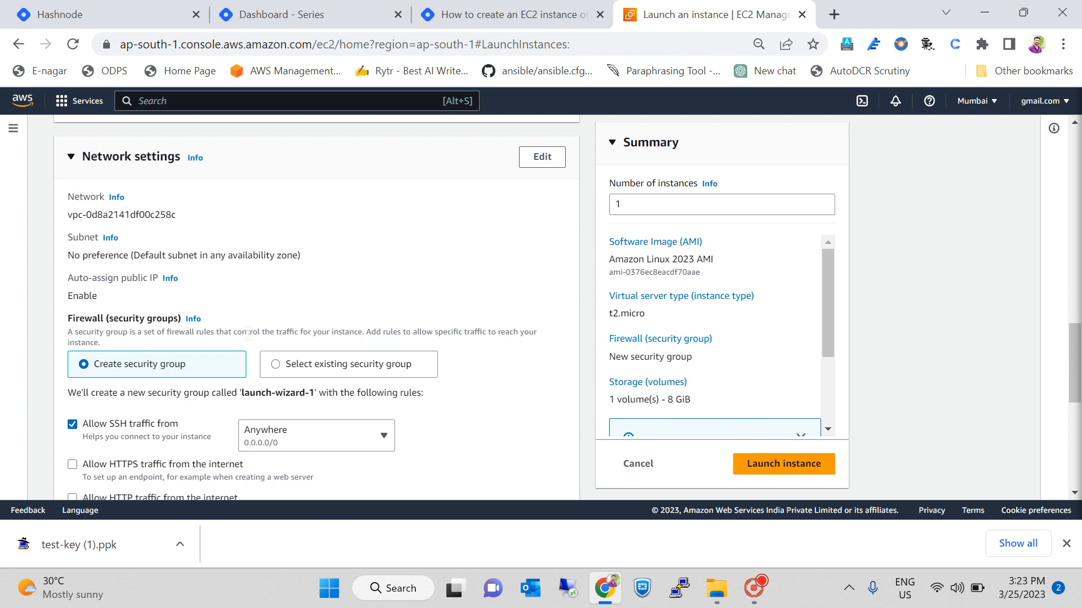
scroll(251, 341, down, 3)
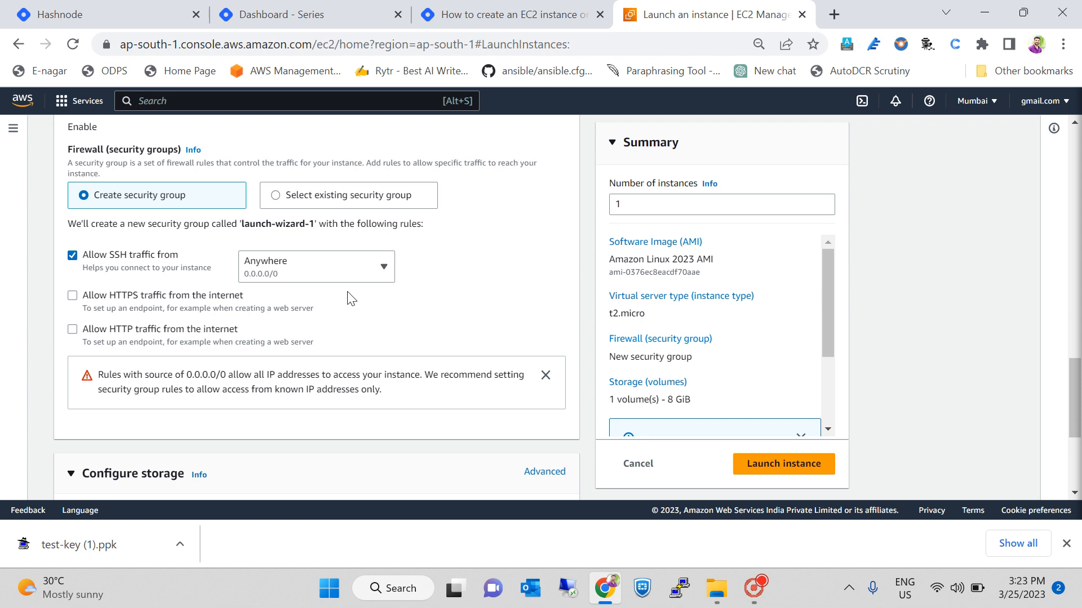
click(323, 278)
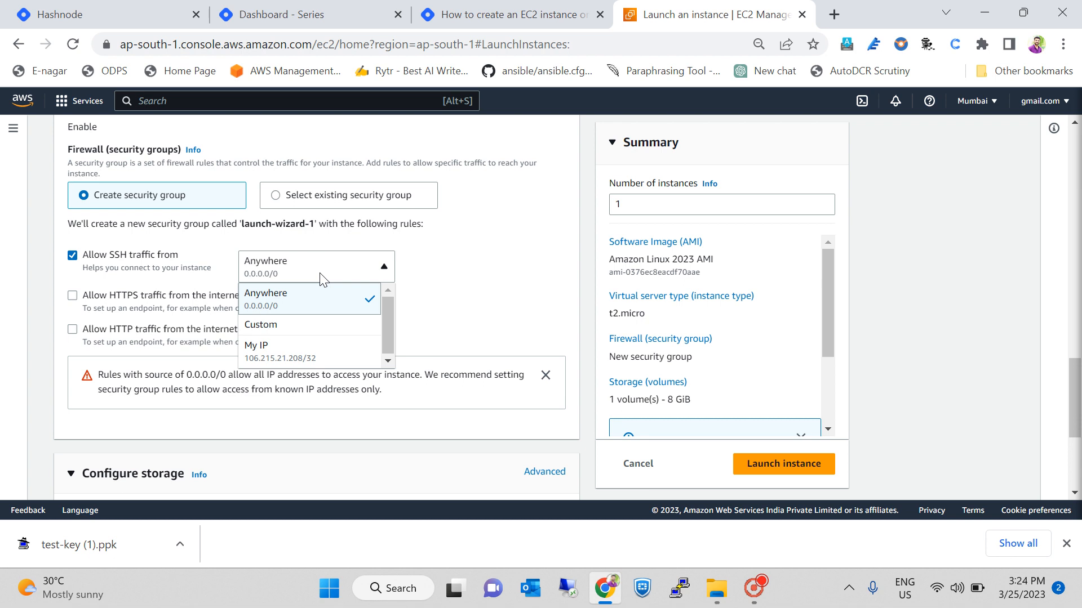
click(325, 300)
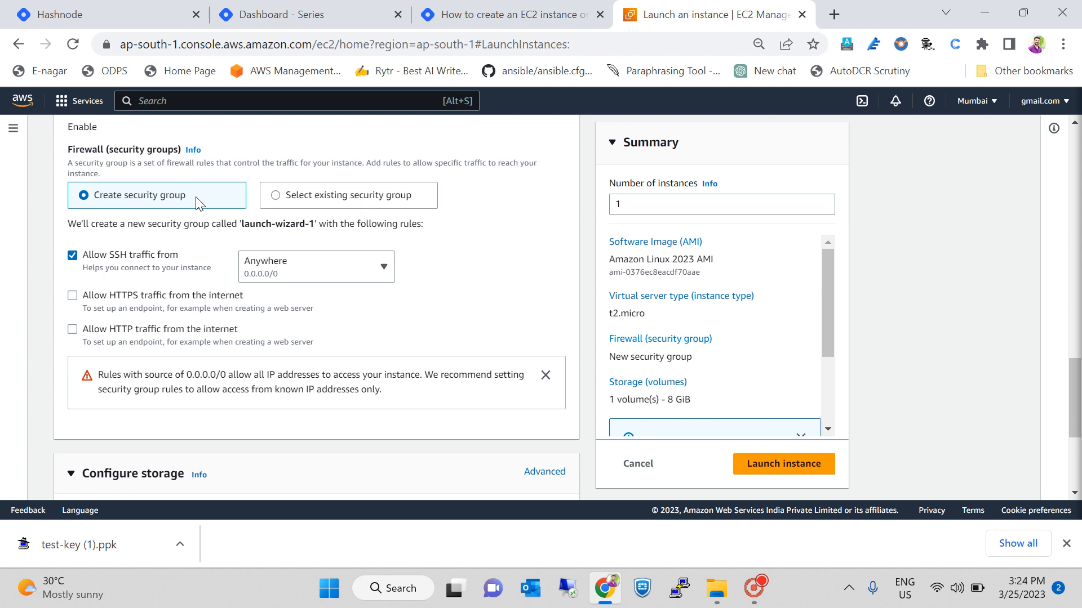
Review the storage settings for the 8 GiB gp3 root volume and read the free tier storage allowance.
scroll(417, 369, down, 3)
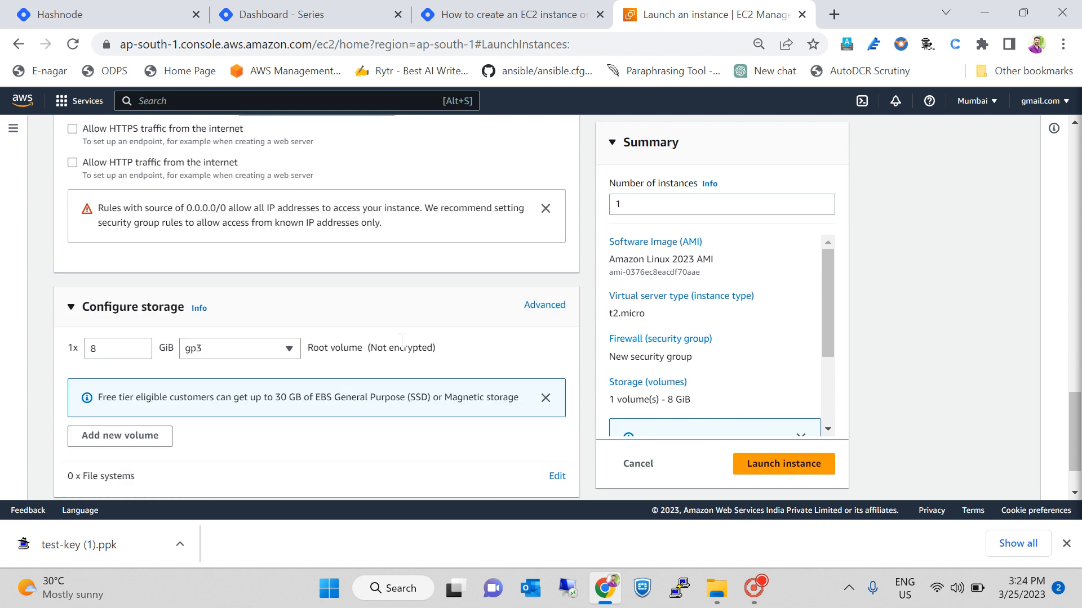
scroll(157, 321, down, 1)
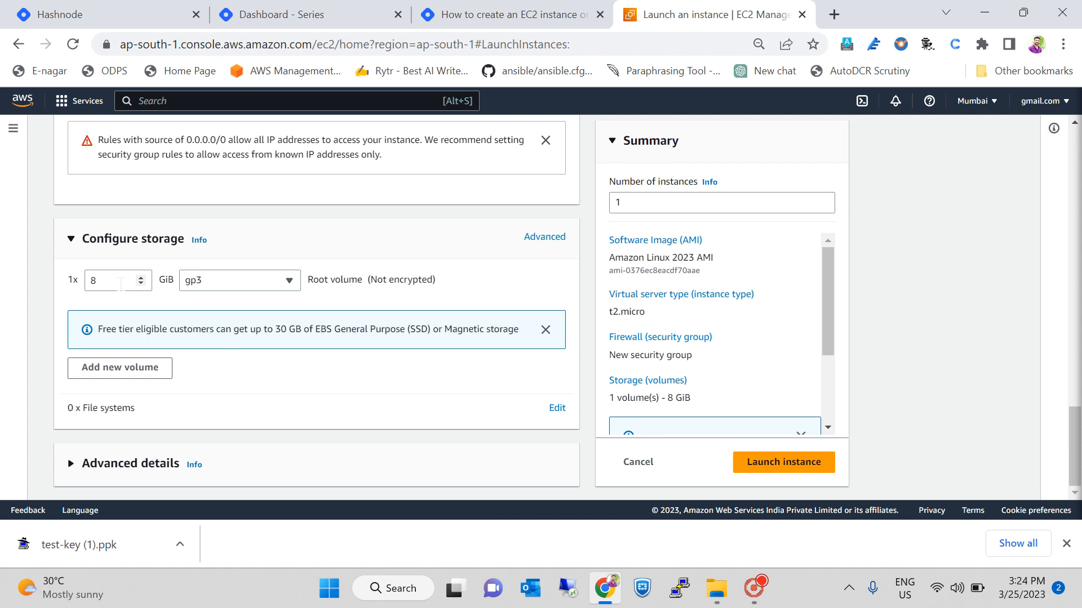
click(112, 283)
drag(308, 280, 363, 281)
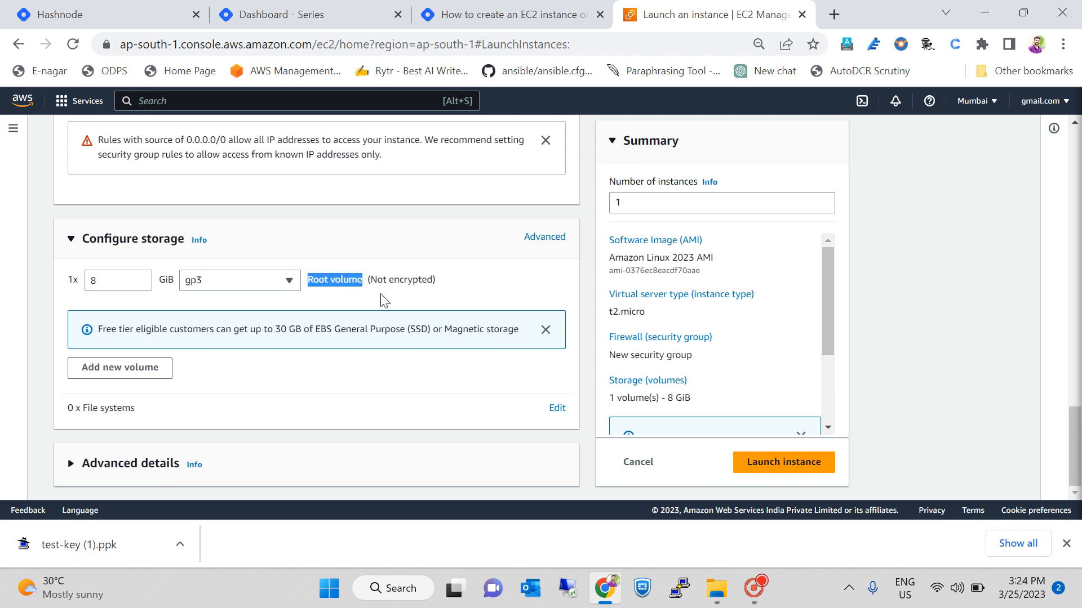
click(381, 294)
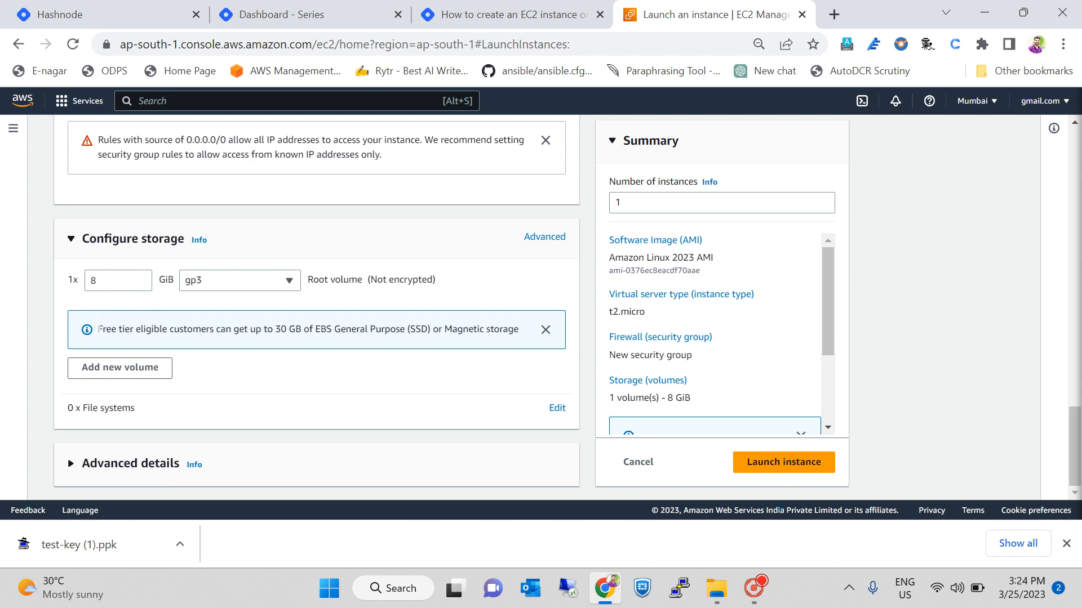
drag(100, 329, 515, 332)
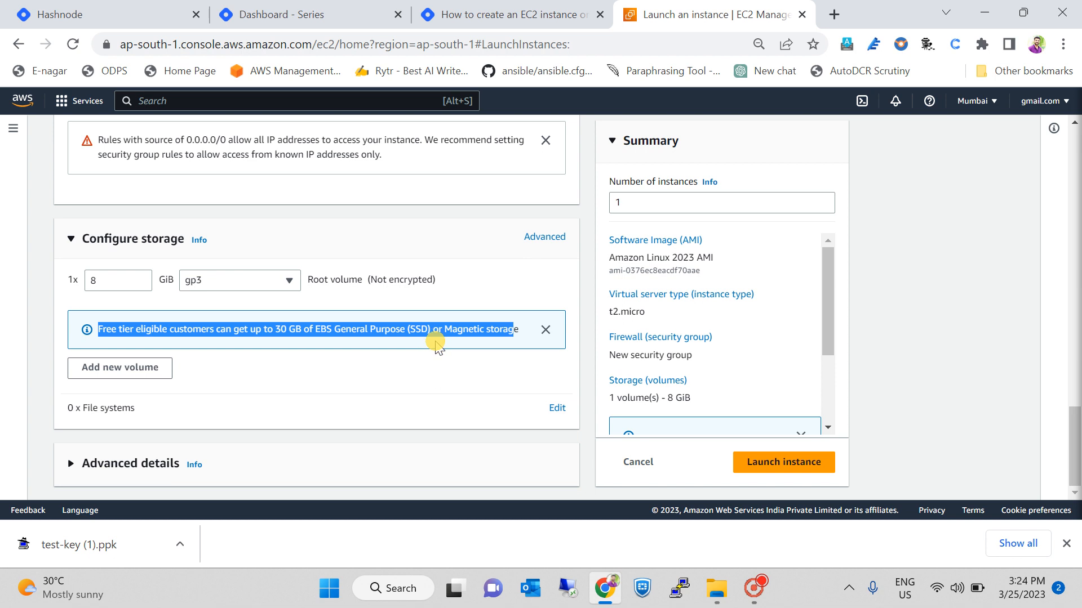
click(393, 362)
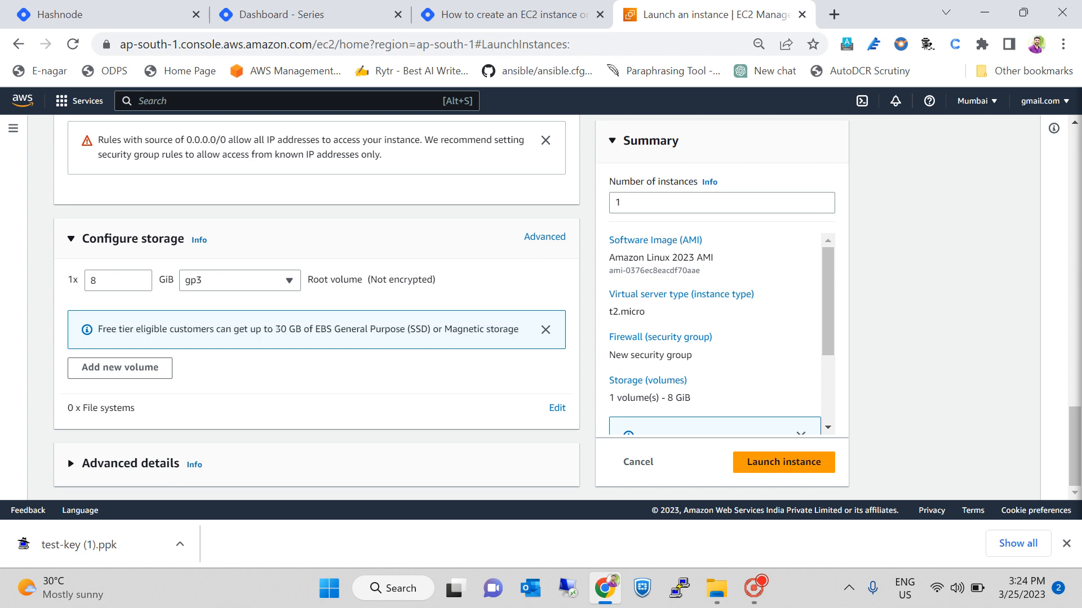
drag(276, 329, 295, 330)
click(287, 366)
click(278, 330)
double_click(281, 329)
scroll(623, 292, up, 4)
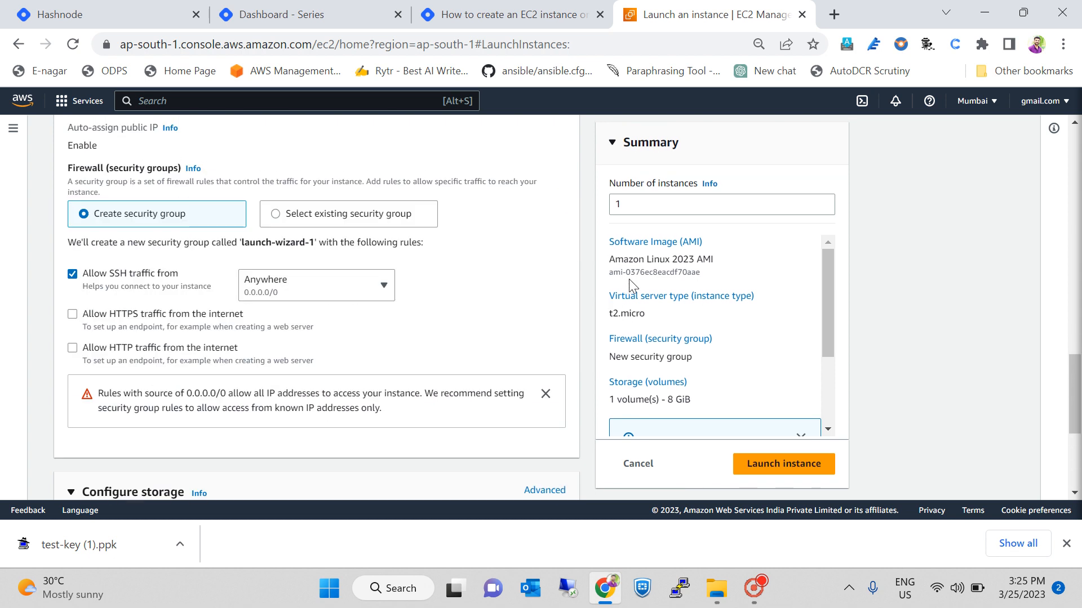
Try 100 as the number of instances, and set it back to 1.
scroll(629, 279, down, 3)
click(654, 204)
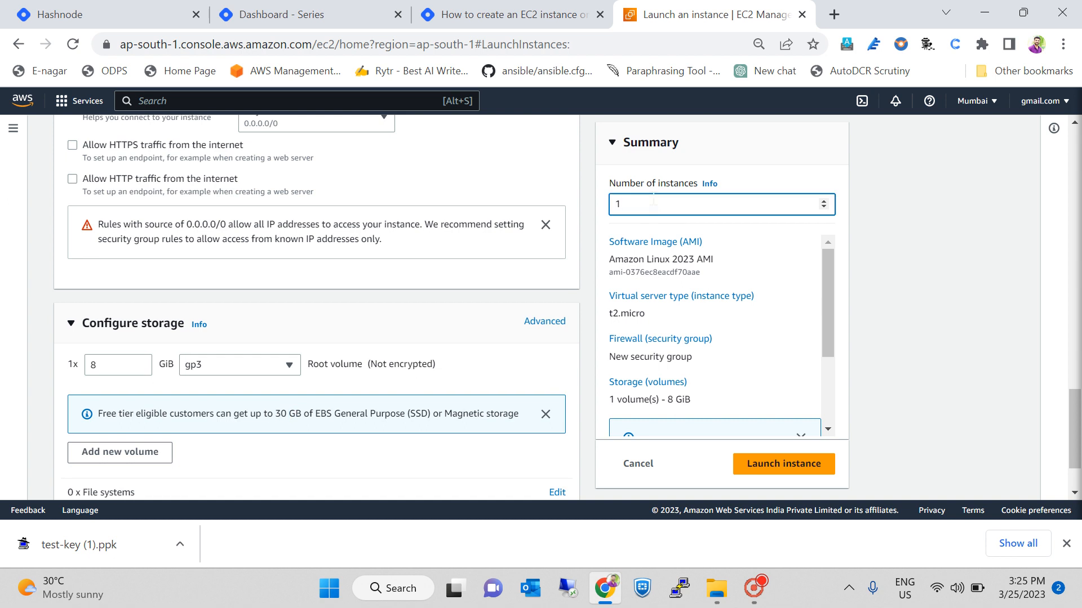
key(BackSpace)
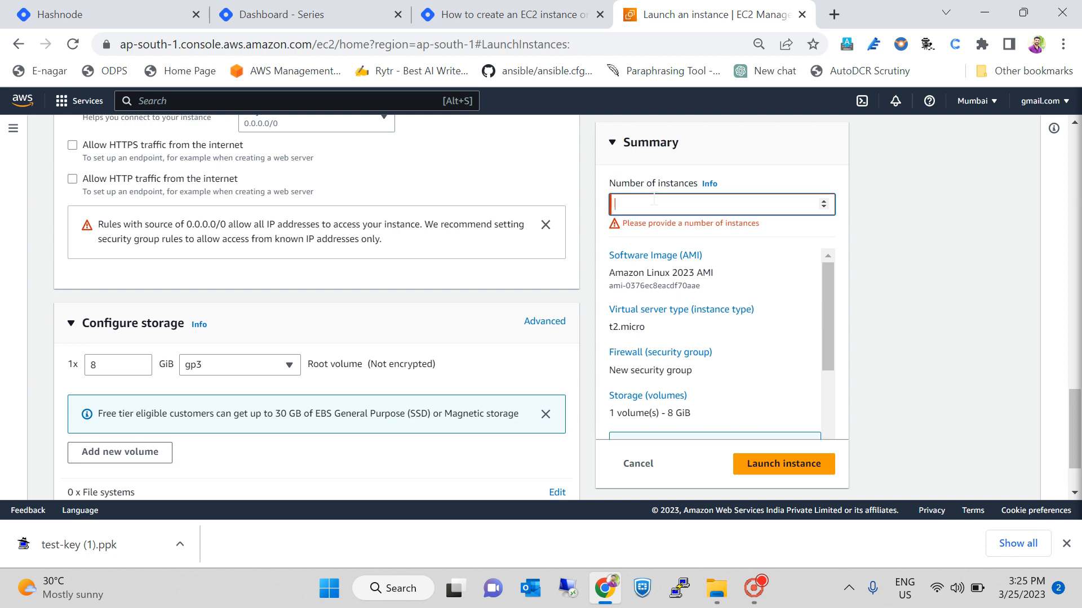
text(100)
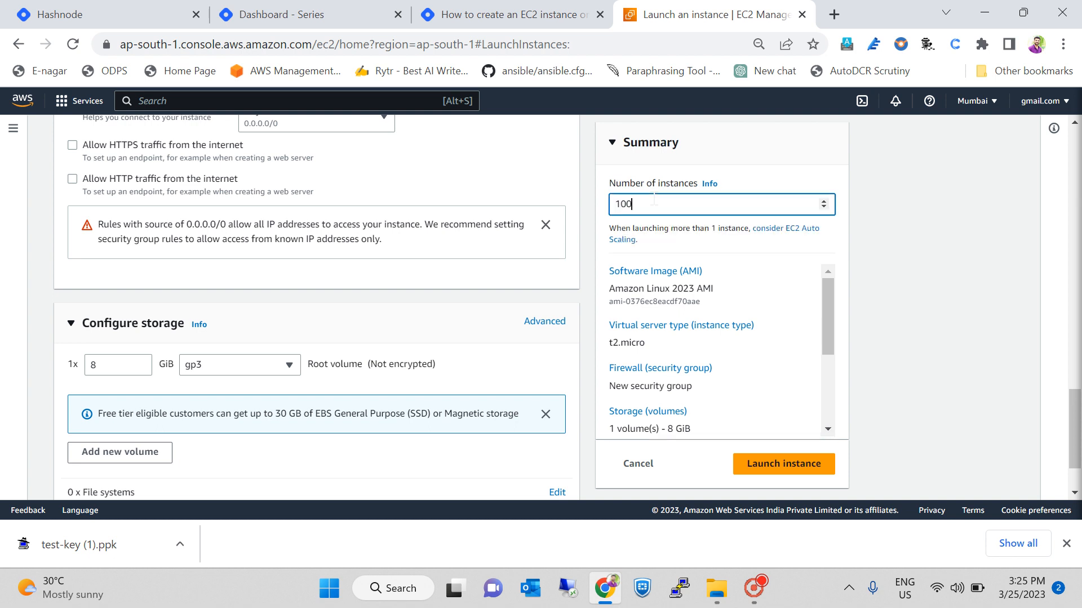
key(BackSpace)
key(BackSpace)
key(BackSpace)
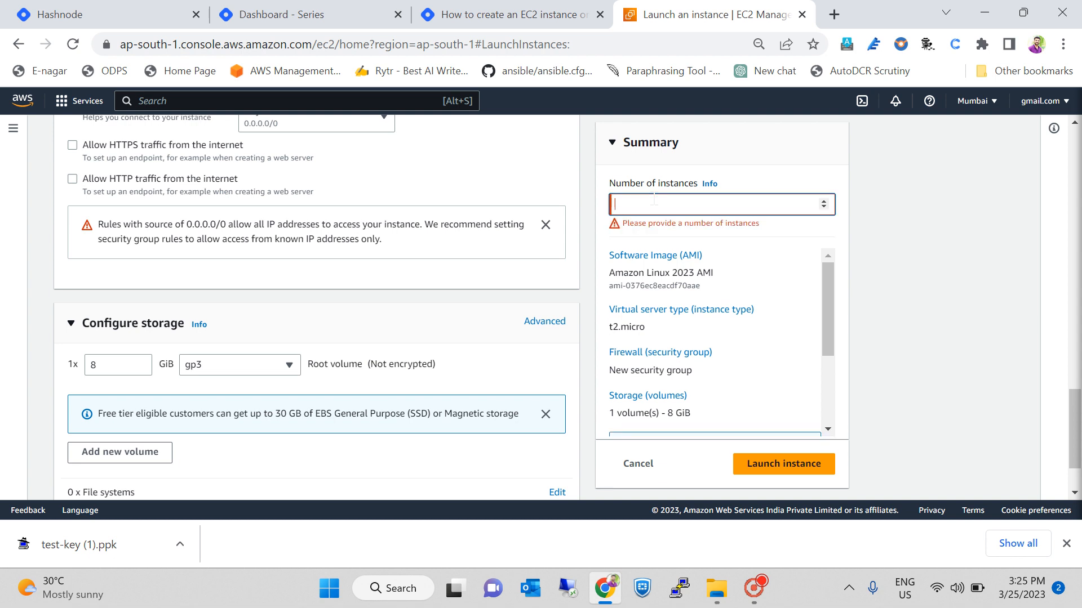
text(1)
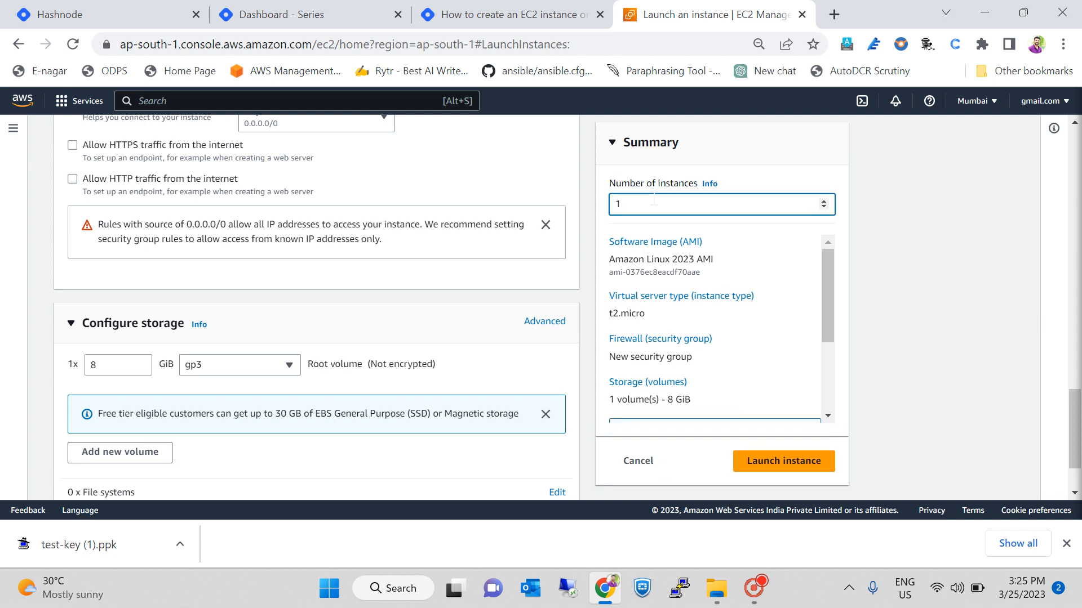
Review the launch summary, including the AMI, instance type, firewall, storage and free tier notes, and launch the instance.
scroll(748, 318, down, 2)
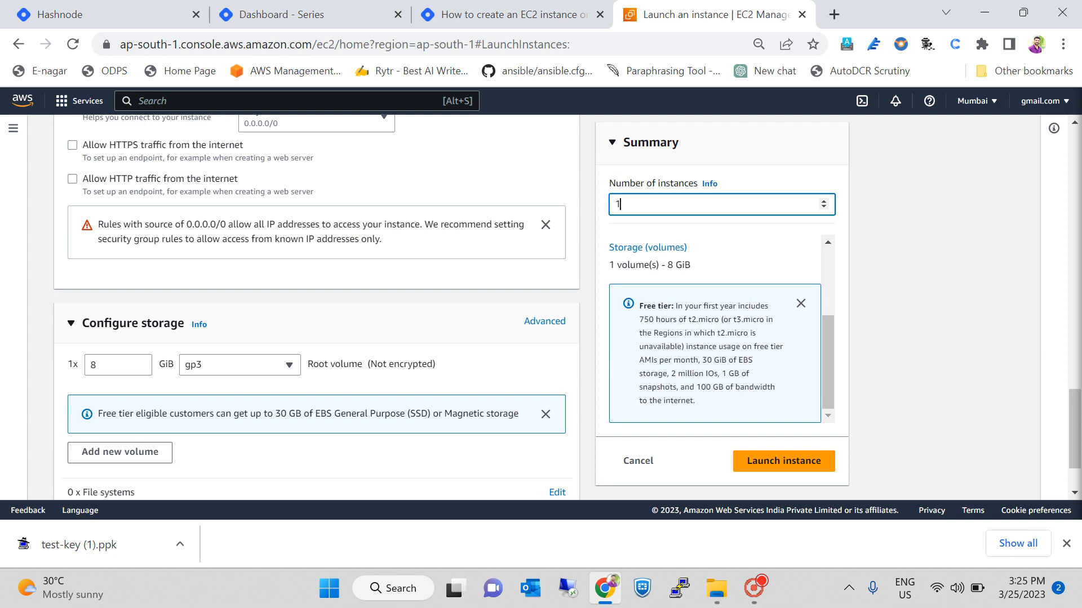
scroll(743, 295, up, 2)
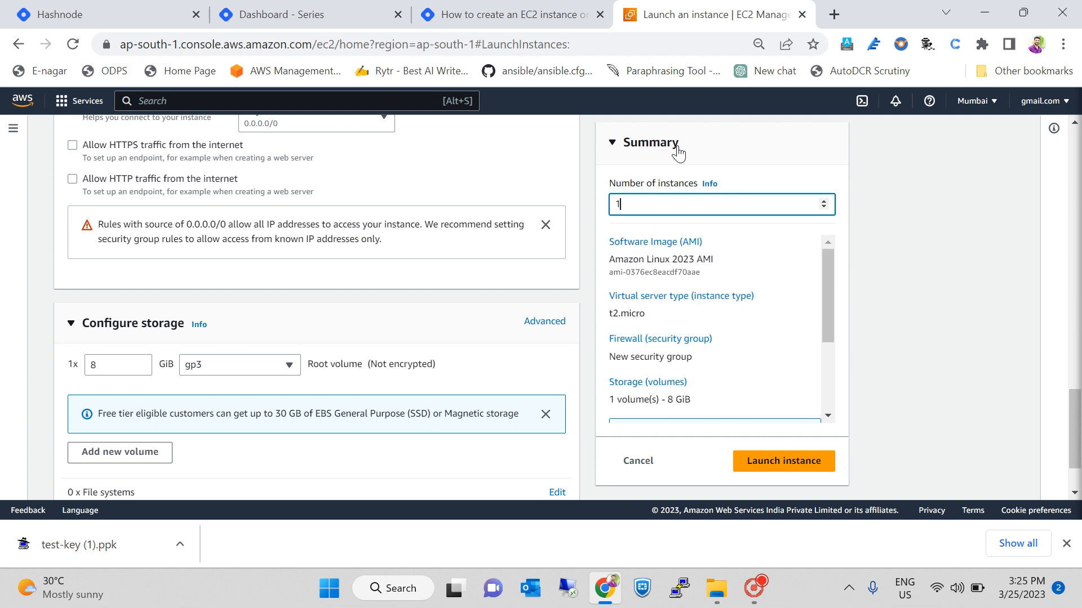
scroll(689, 260, down, 3)
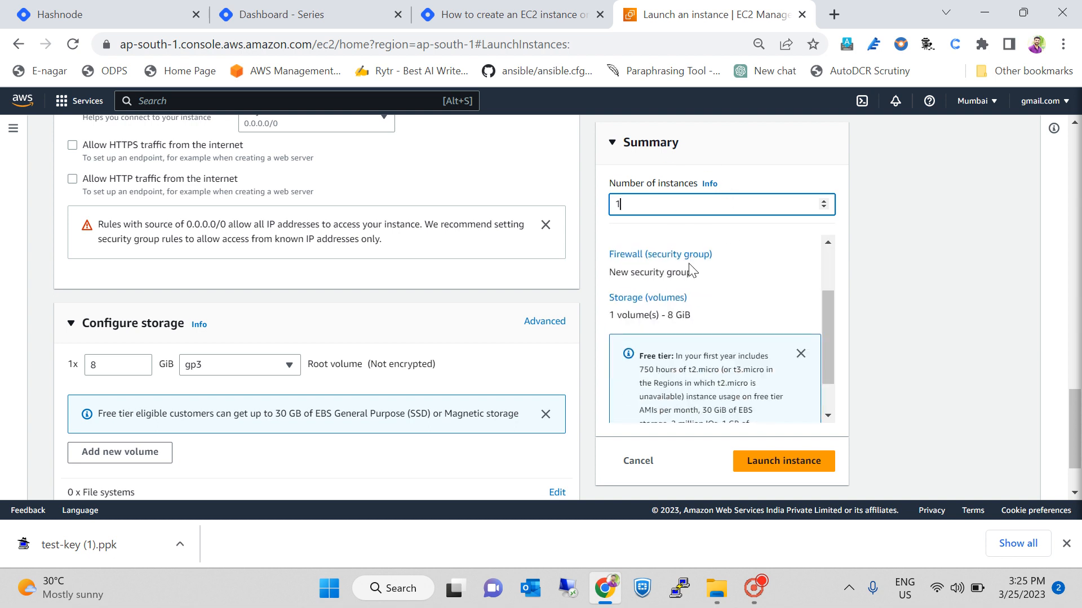
scroll(701, 298, up, 3)
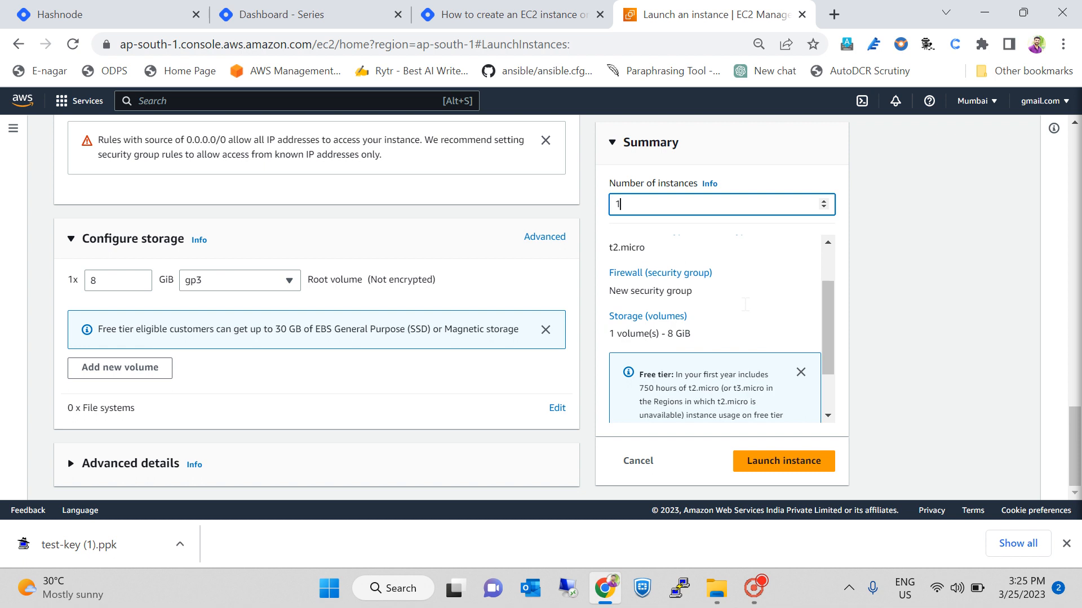
click(777, 469)
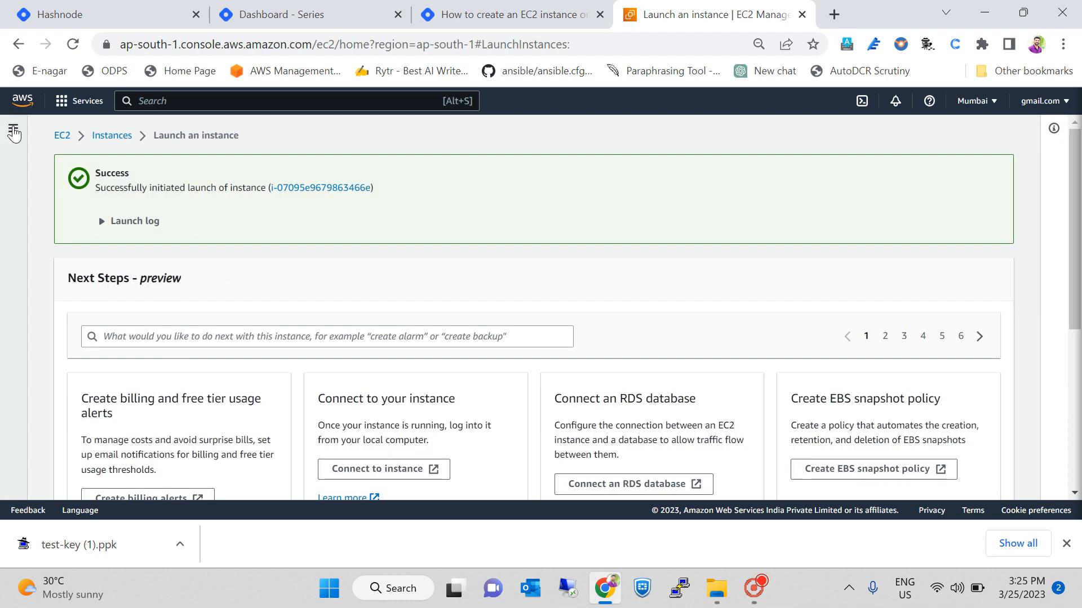
Open the list of running instances from the EC2 dashboard and refresh it to load Test-Server.
click(63, 137)
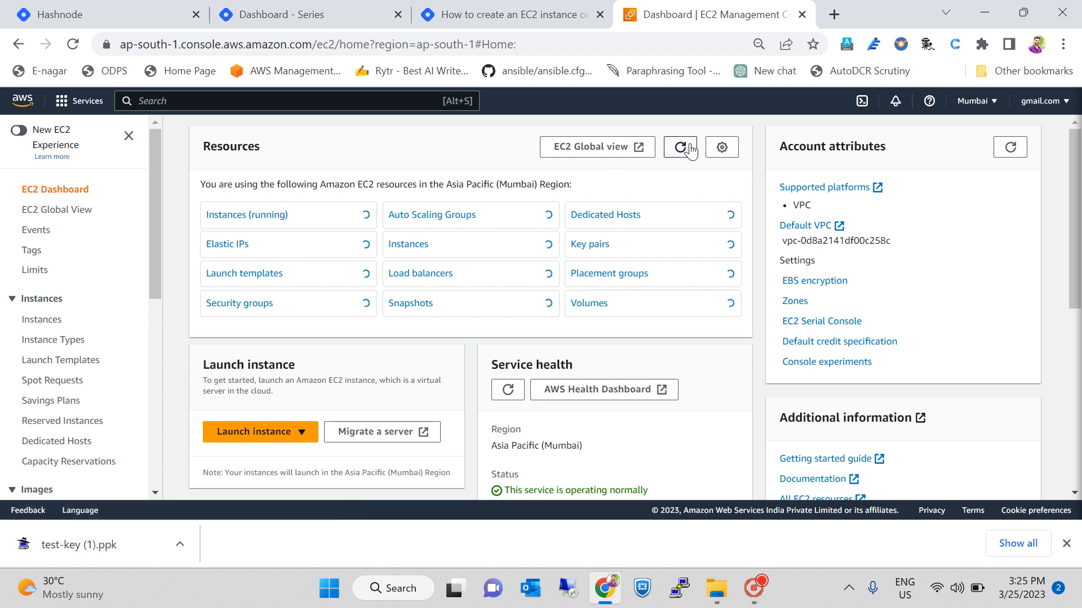
click(253, 220)
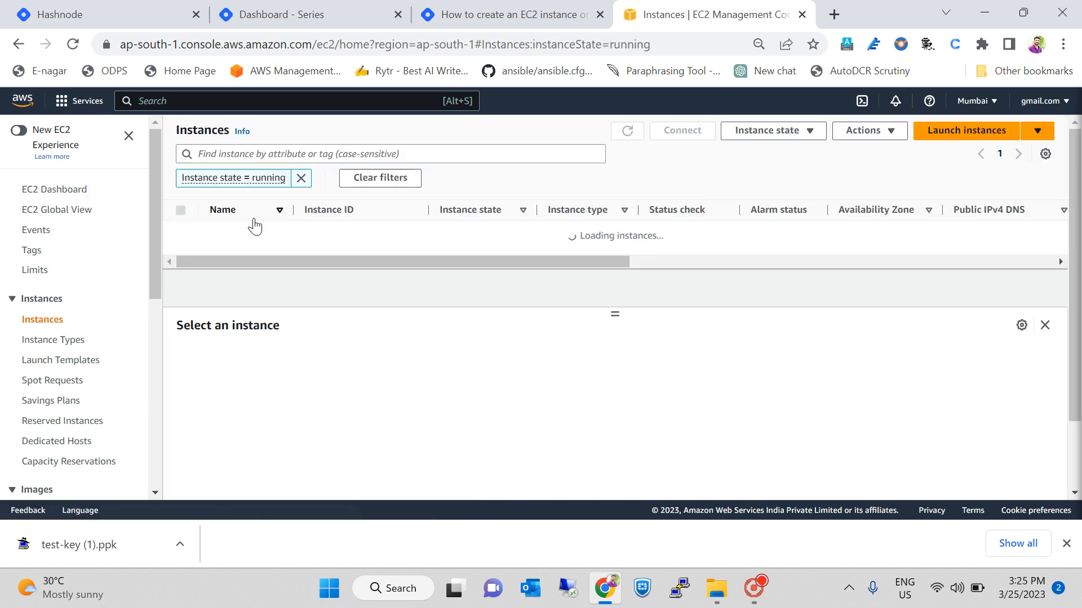
click(627, 130)
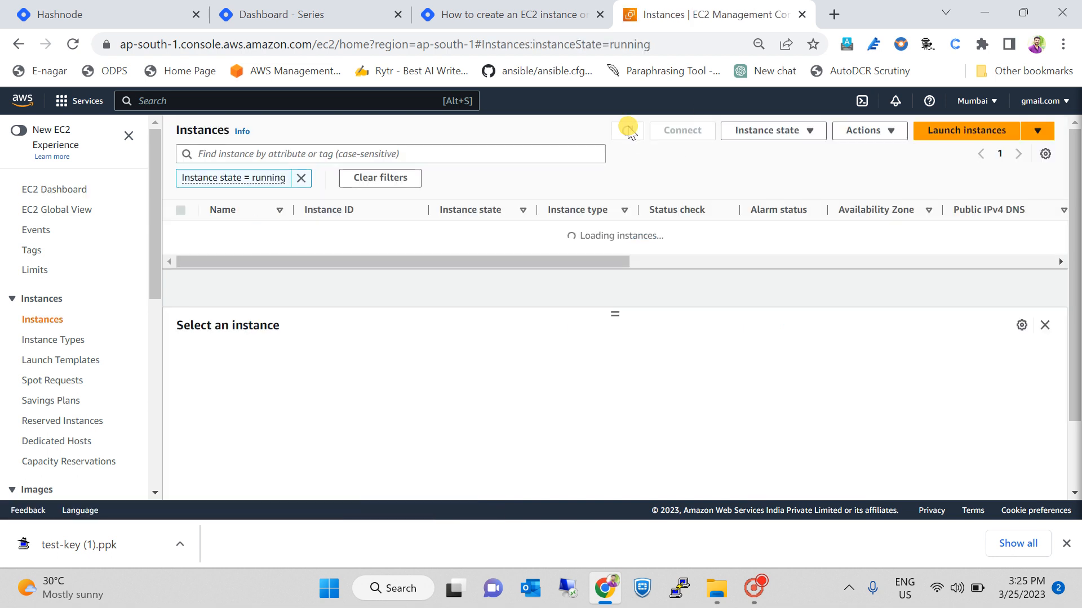
click(627, 130)
click(628, 130)
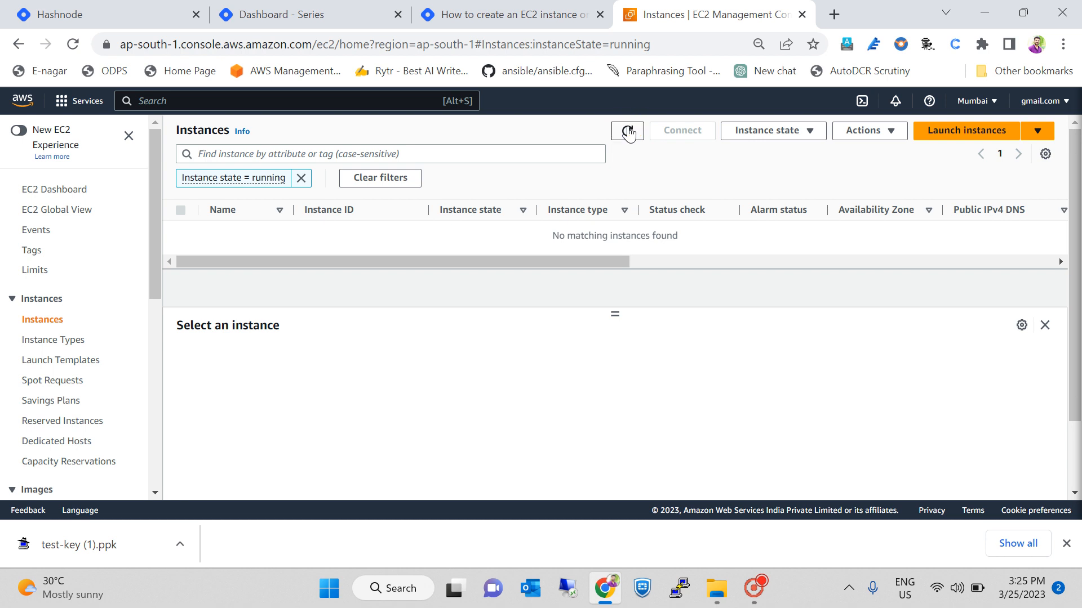
click(628, 131)
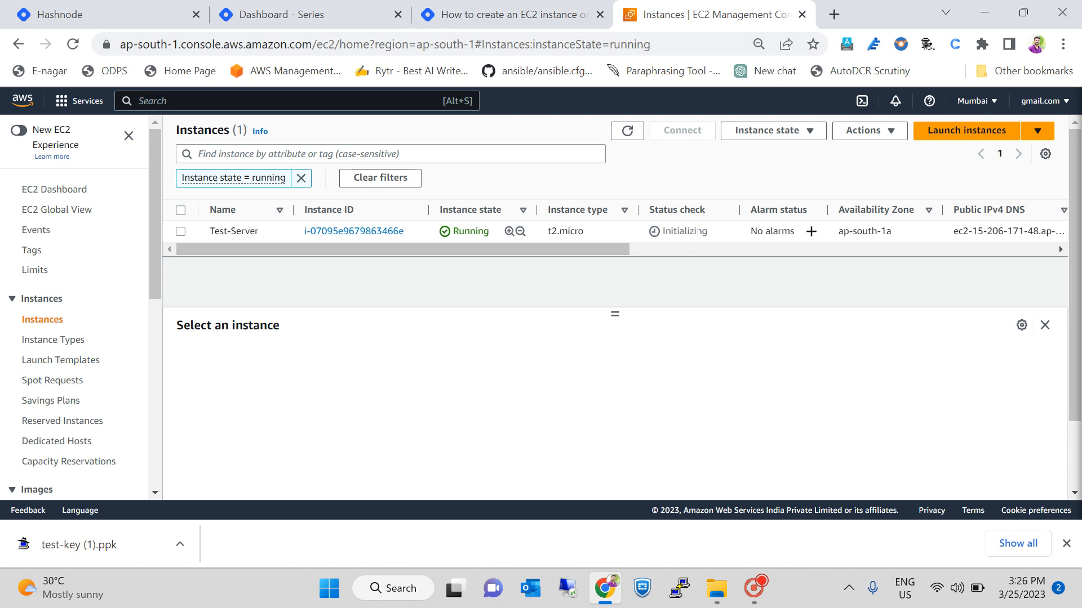
Examine Test-Server's instance state and status check, refreshing the instance list repeatedly.
double_click(683, 231)
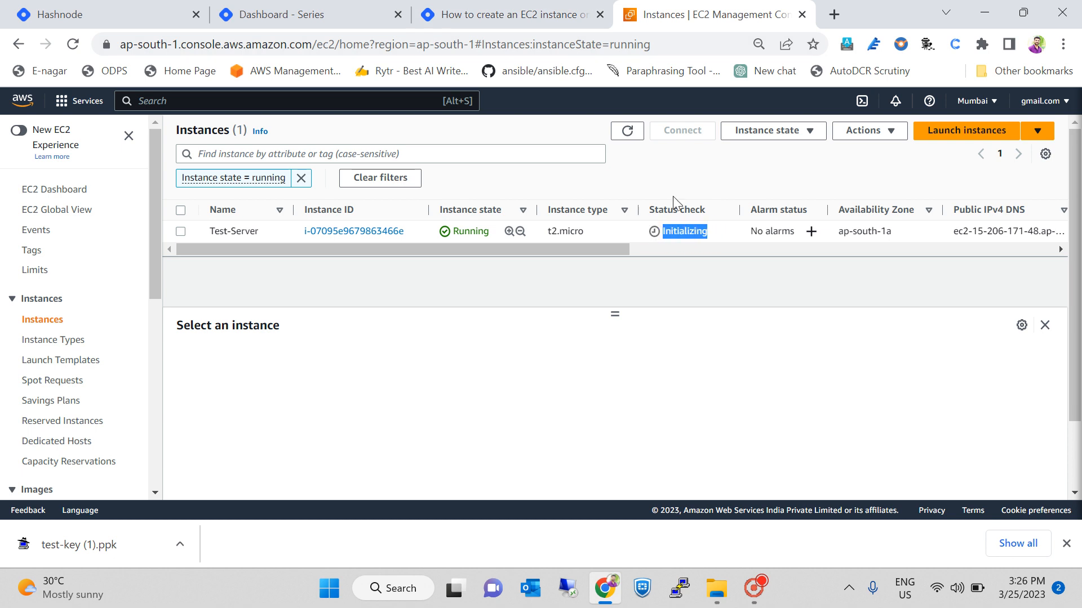
click(493, 240)
click(630, 133)
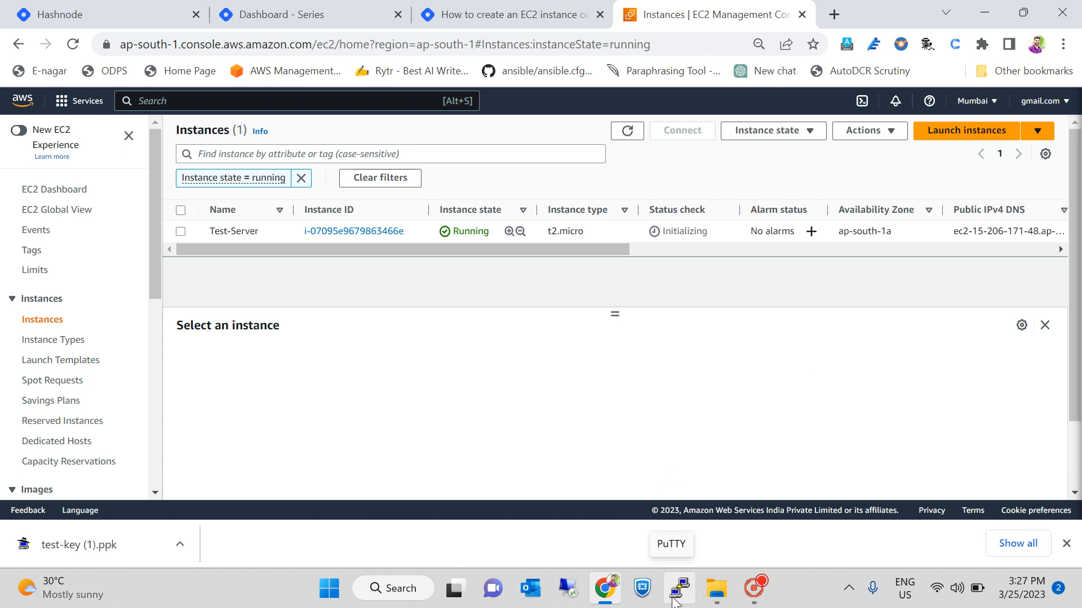
click(675, 601)
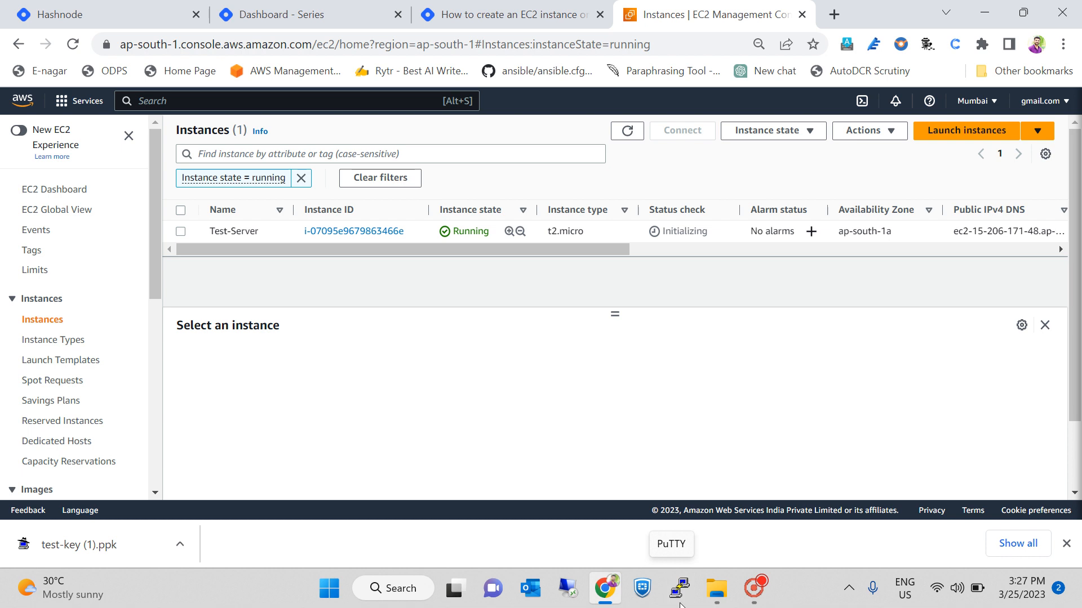
click(627, 131)
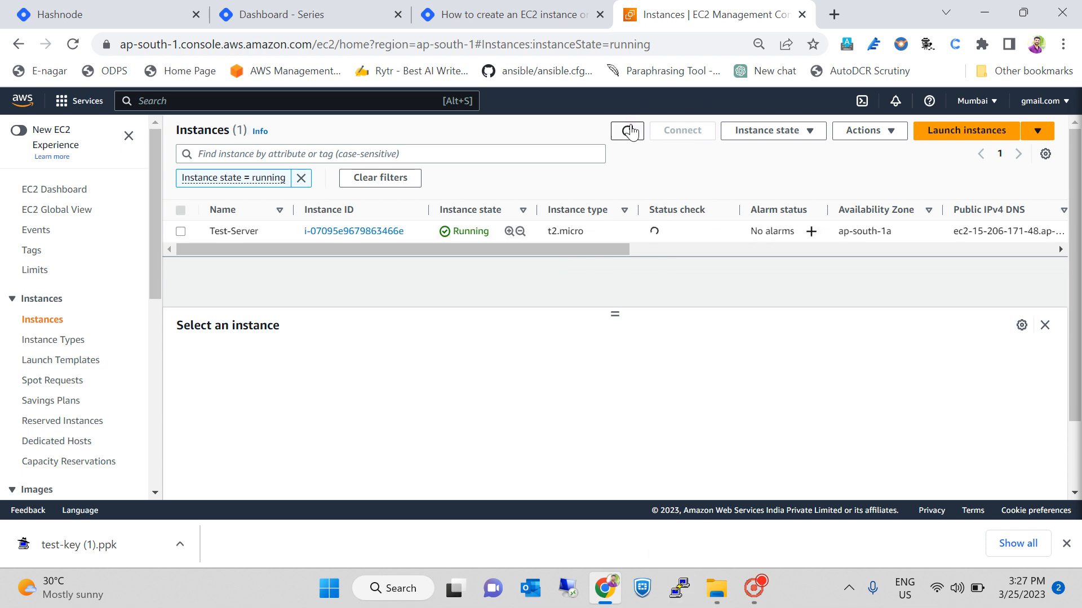
click(630, 129)
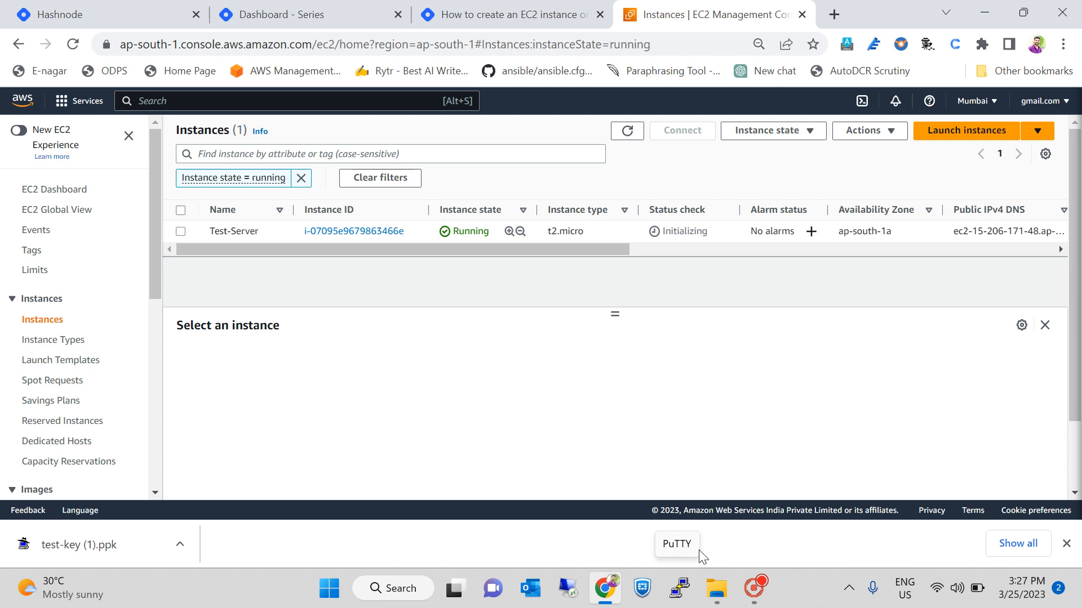
scroll(721, 473, down, 3)
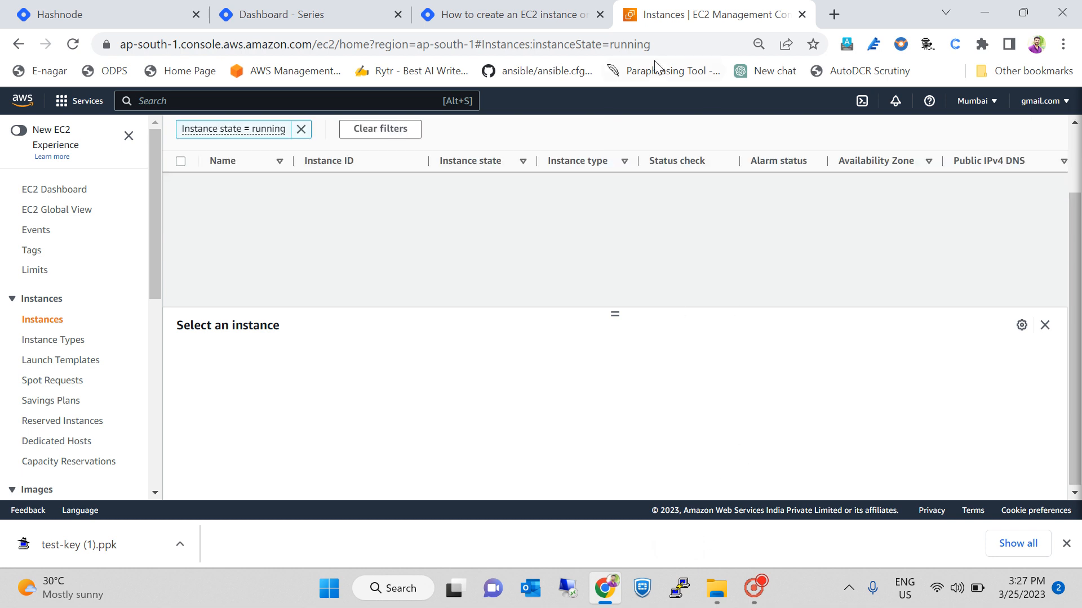
scroll(717, 224, up, 3)
click(619, 129)
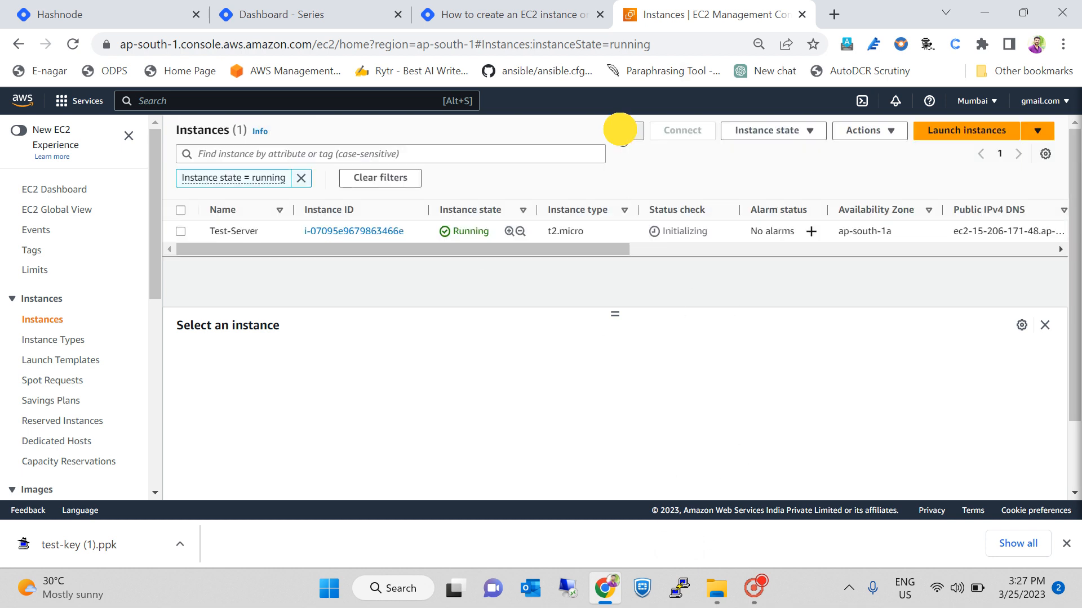
click(621, 133)
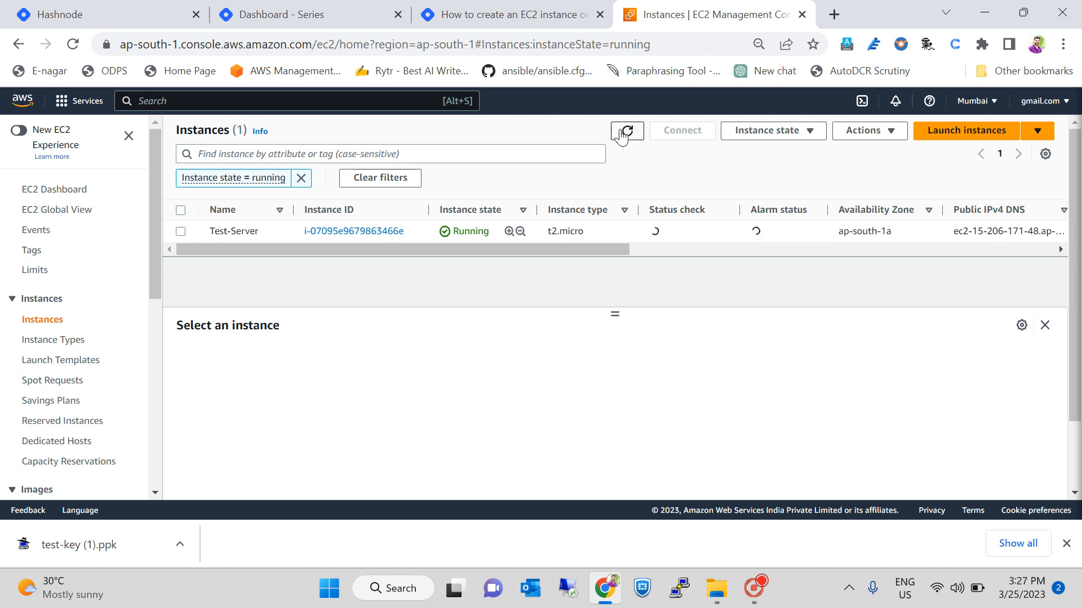
click(621, 133)
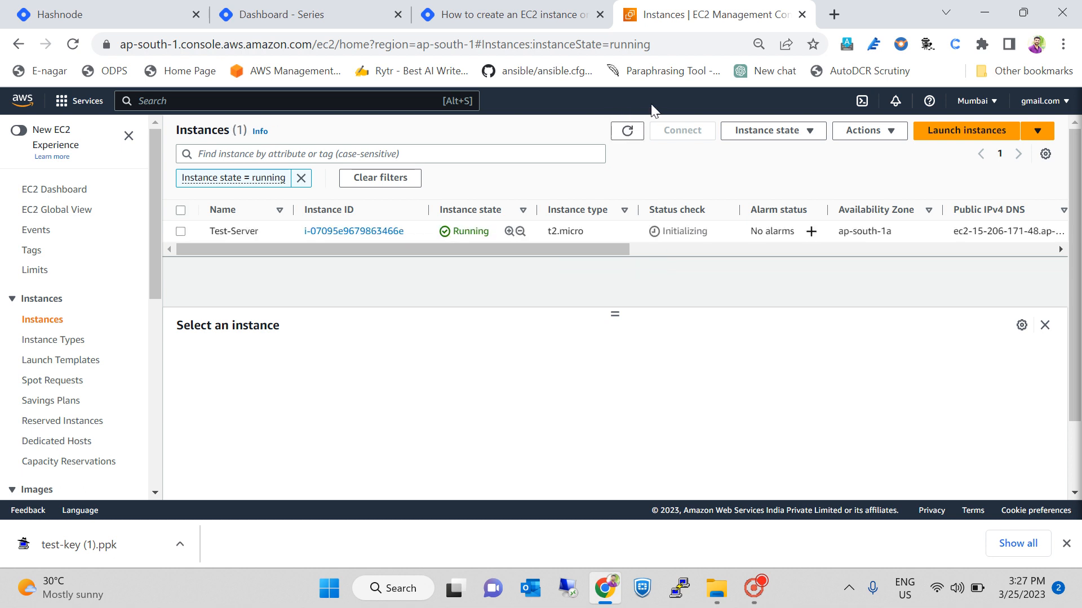
click(630, 134)
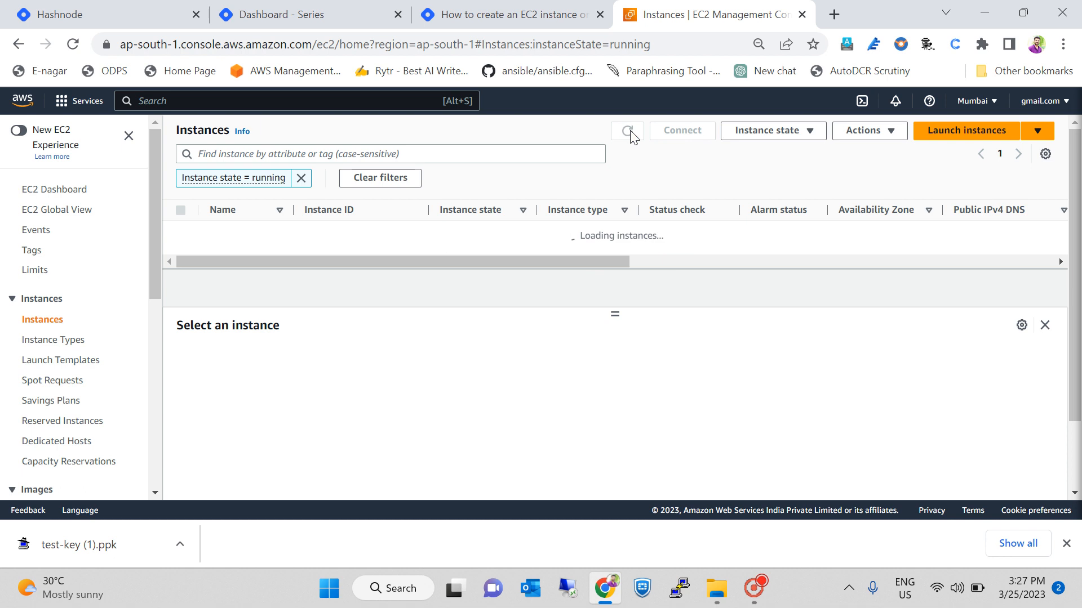
click(629, 134)
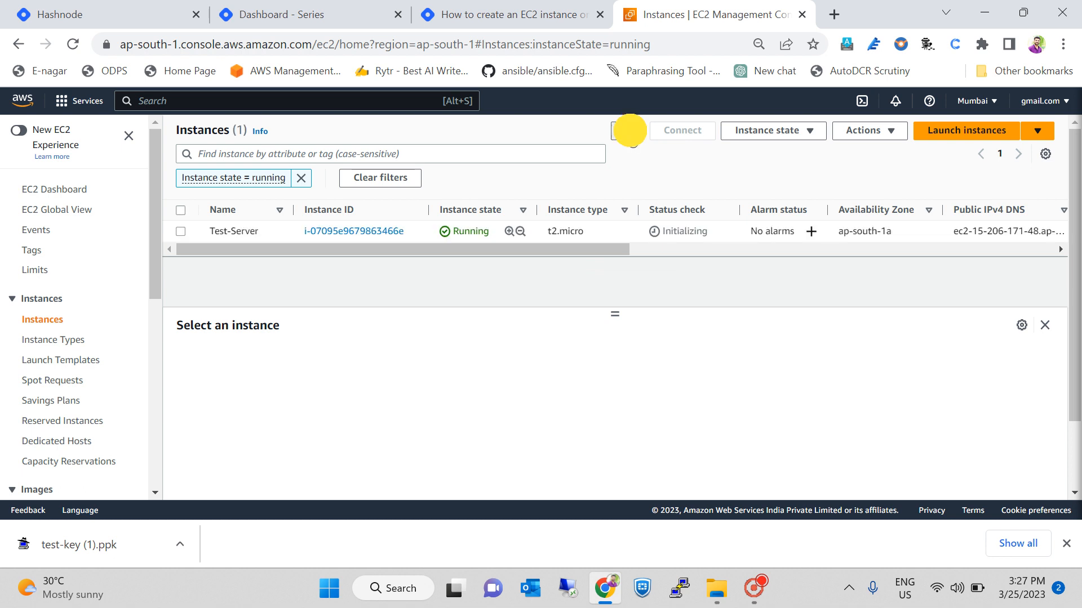
click(631, 135)
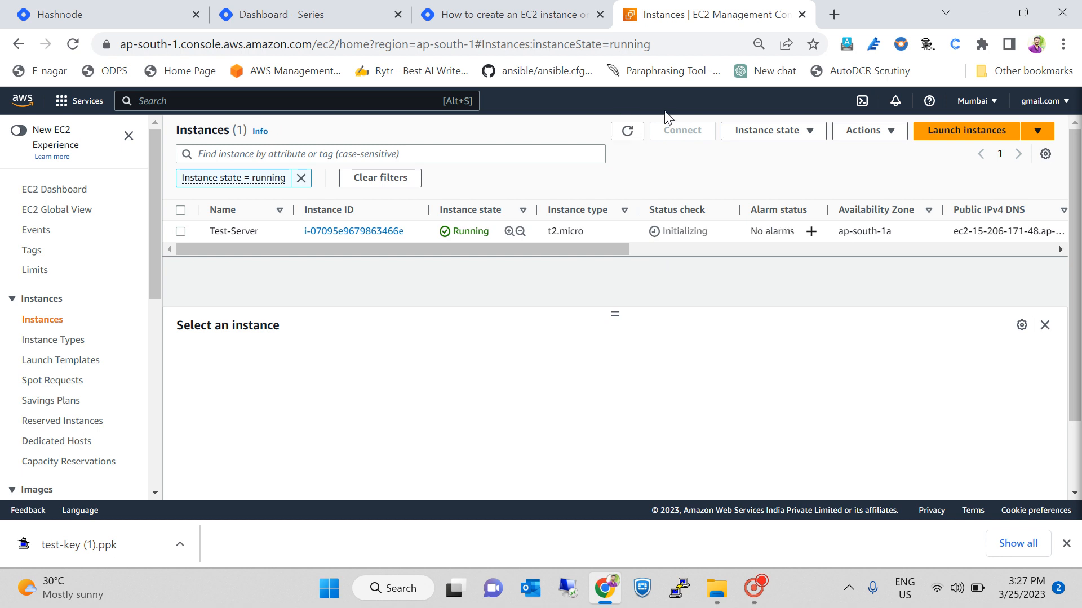
click(625, 135)
Examine the list of AWS regions, including Asia Pacific (Mumbai) and the regions not enabled for this account.
click(996, 103)
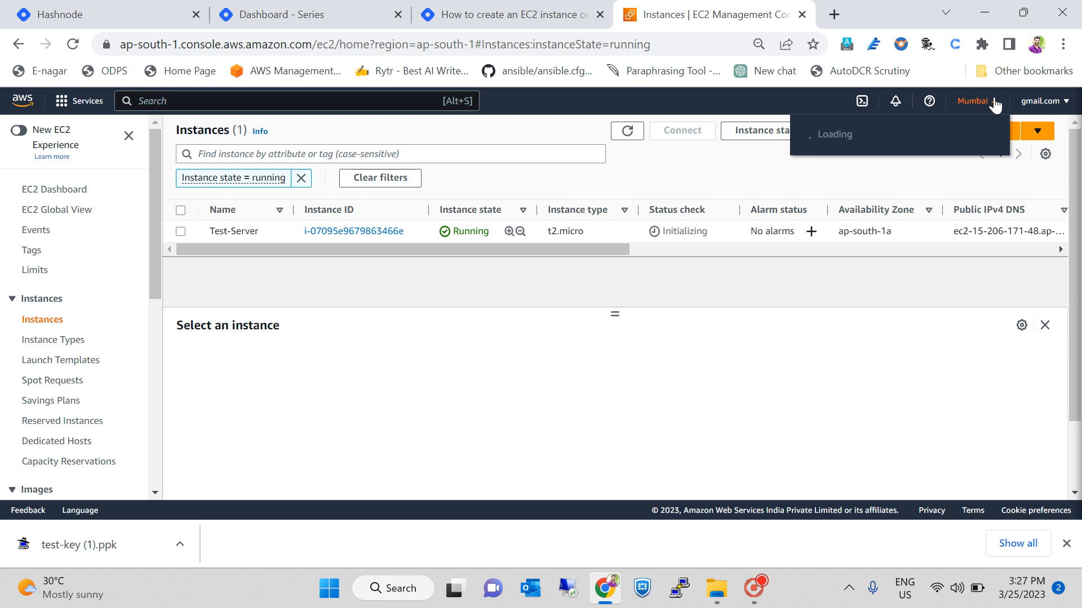
click(995, 103)
click(640, 131)
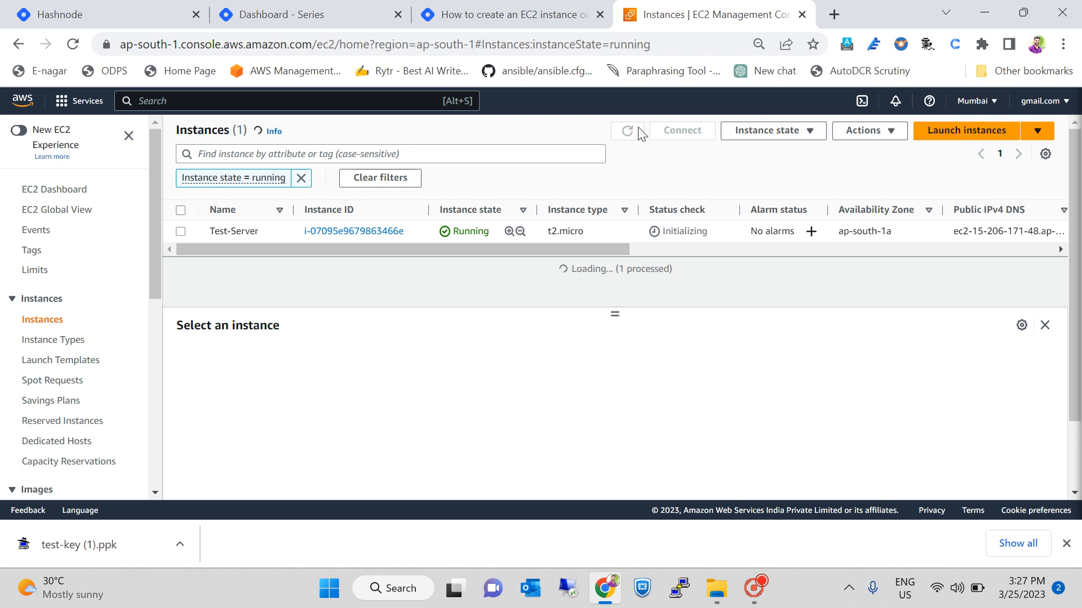
click(996, 104)
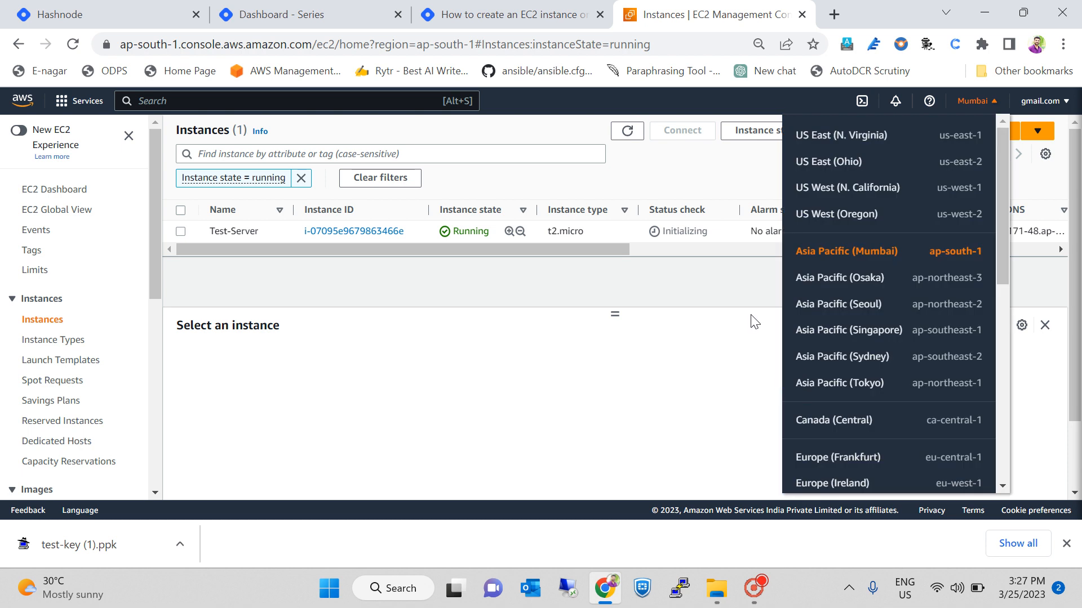
scroll(952, 197, down, 8)
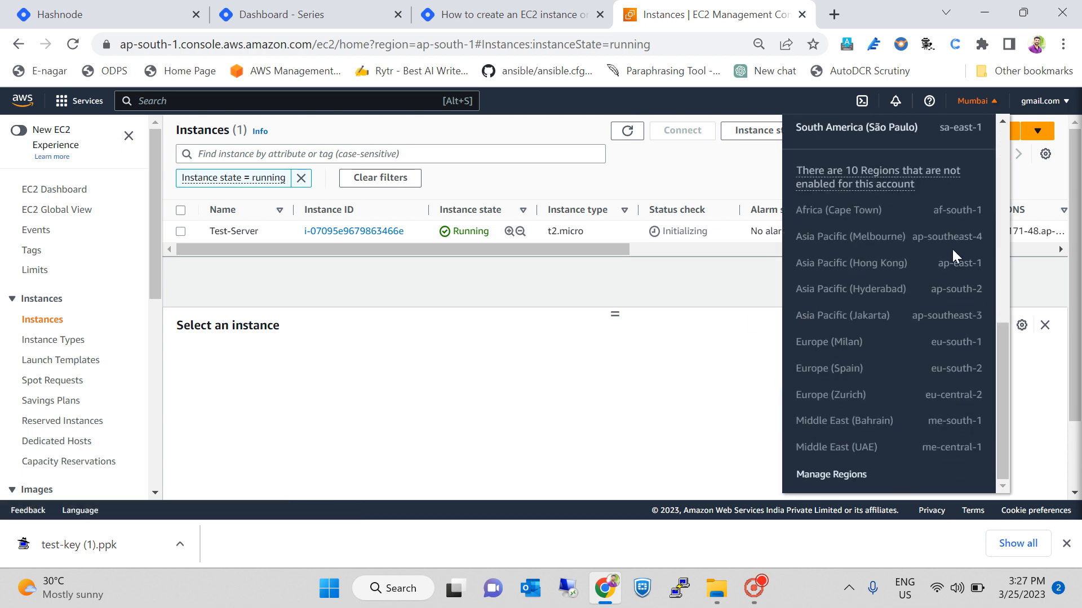
scroll(911, 285, up, 8)
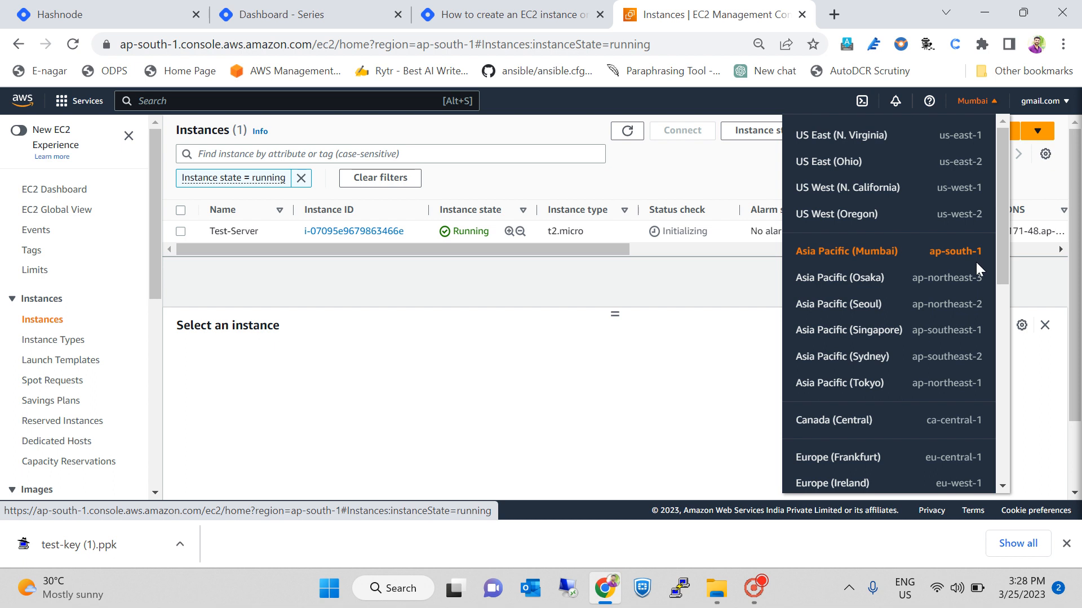
scroll(968, 262, down, 3)
scroll(945, 277, up, 3)
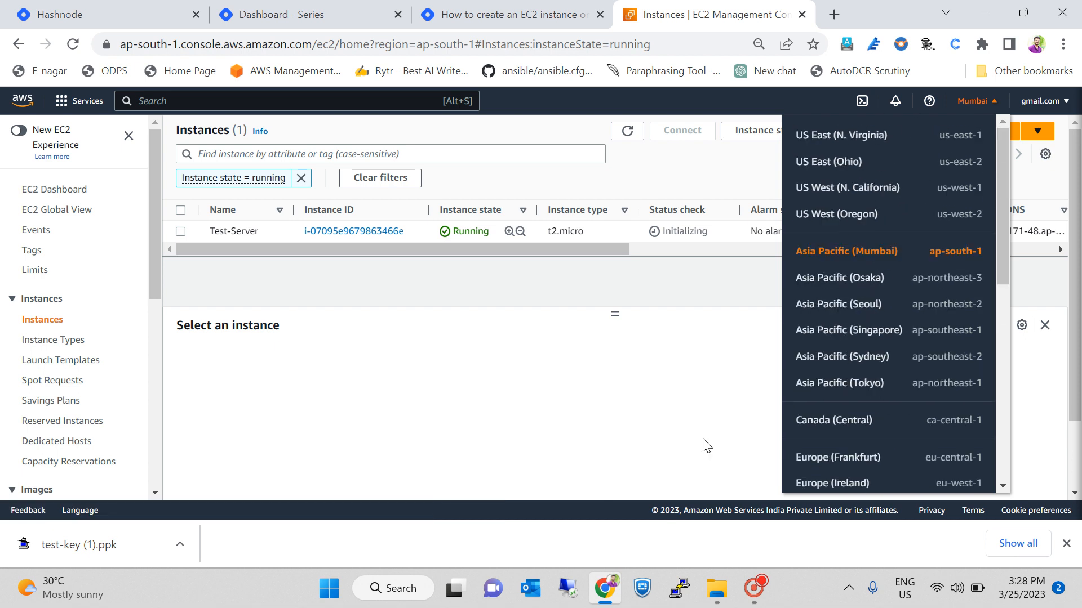
click(676, 451)
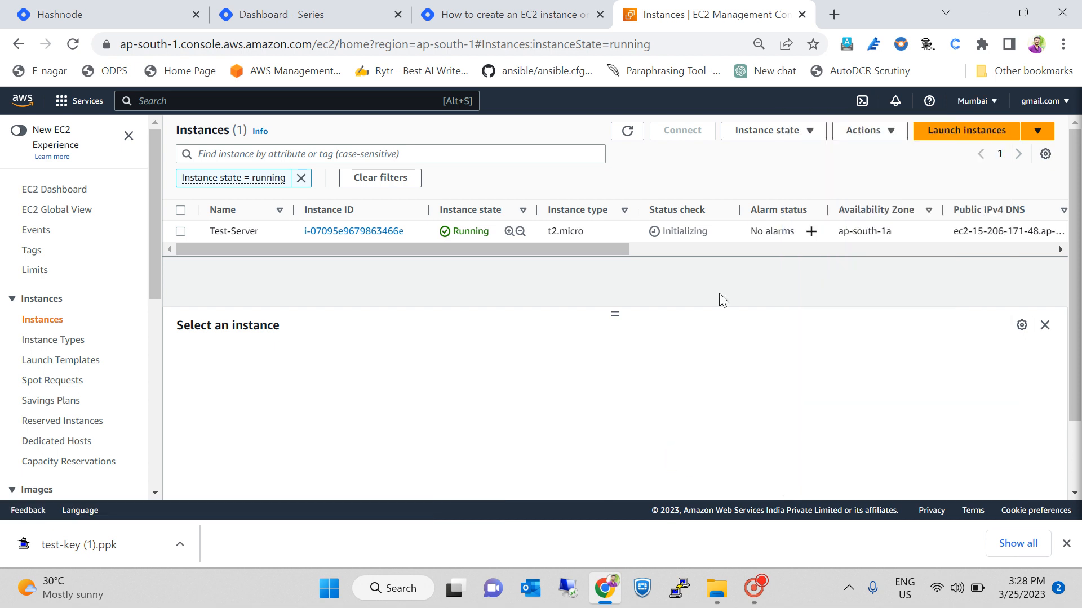
Refresh the running instances list to update Test-Server's status check, glancing at the region list again.
click(622, 139)
click(973, 101)
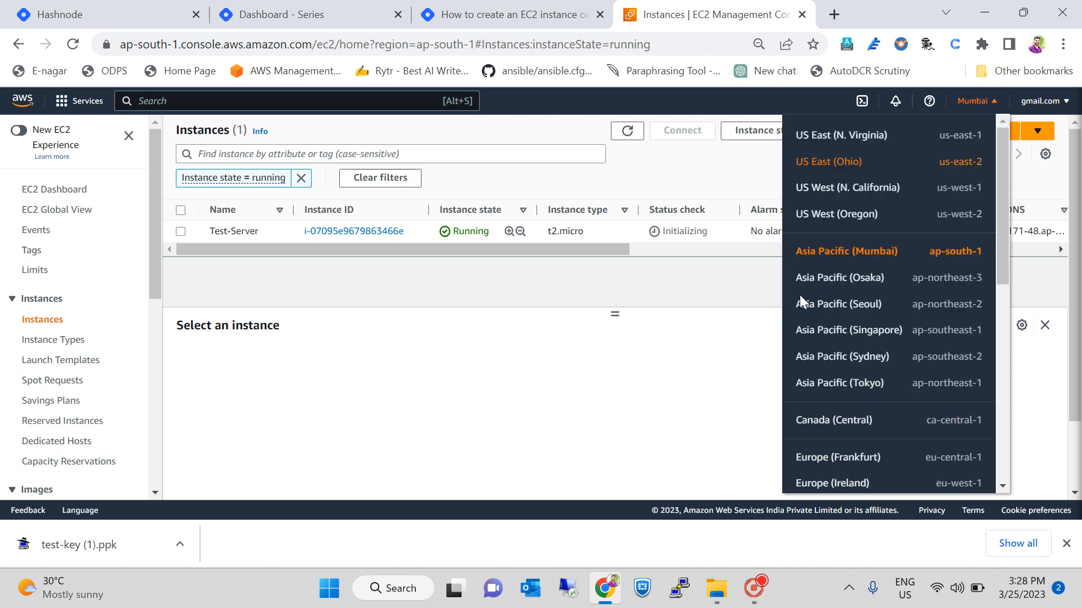
click(634, 392)
click(628, 131)
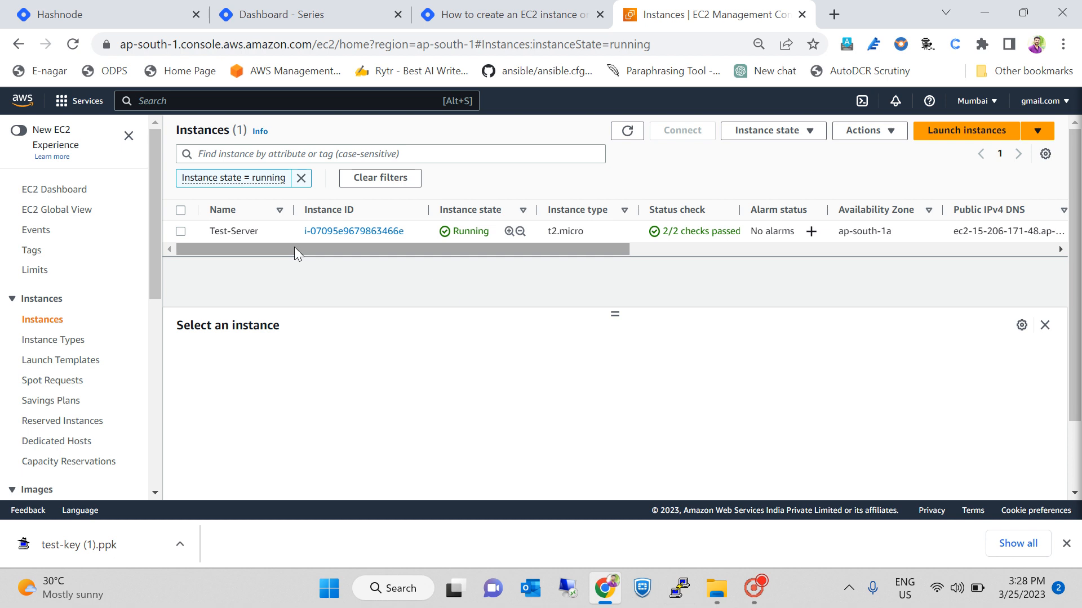
Open the SSH client connection instructions for Test-Server and copy the ec2-user host address from the example command.
click(178, 232)
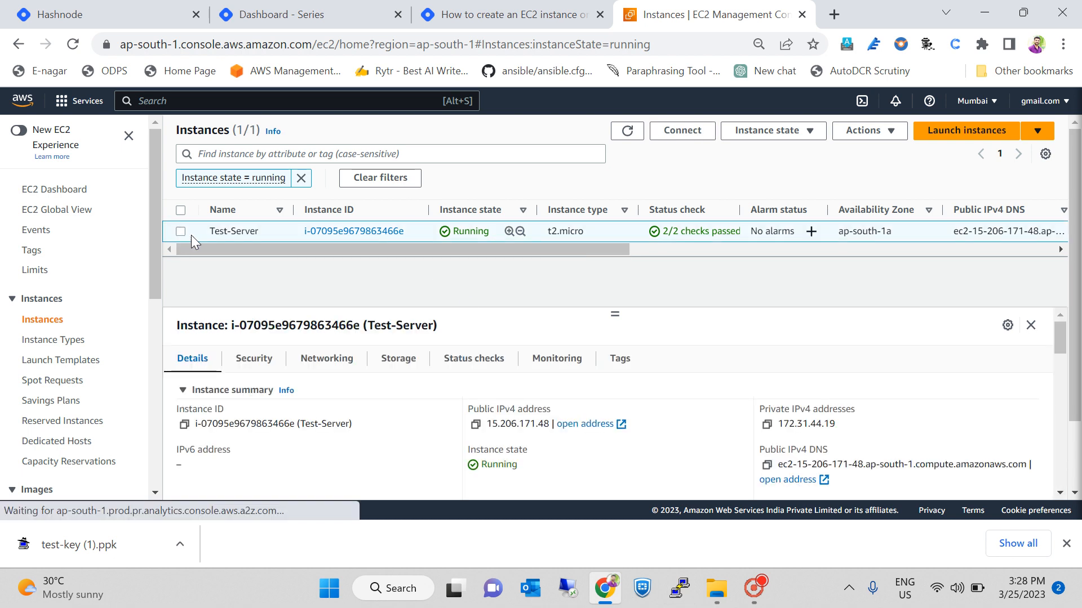
click(668, 138)
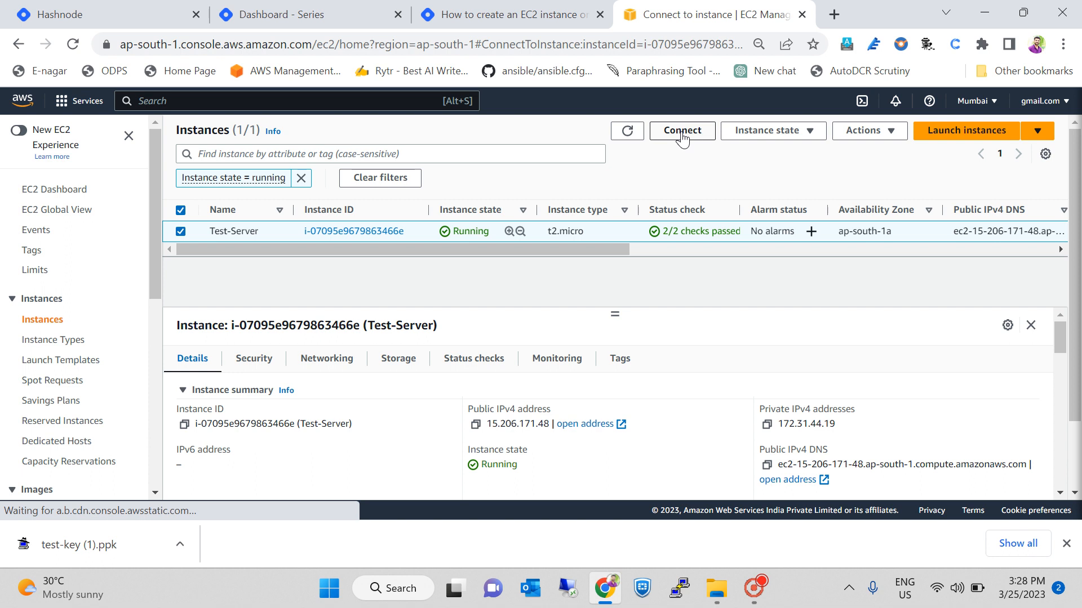
scroll(332, 289, down, 2)
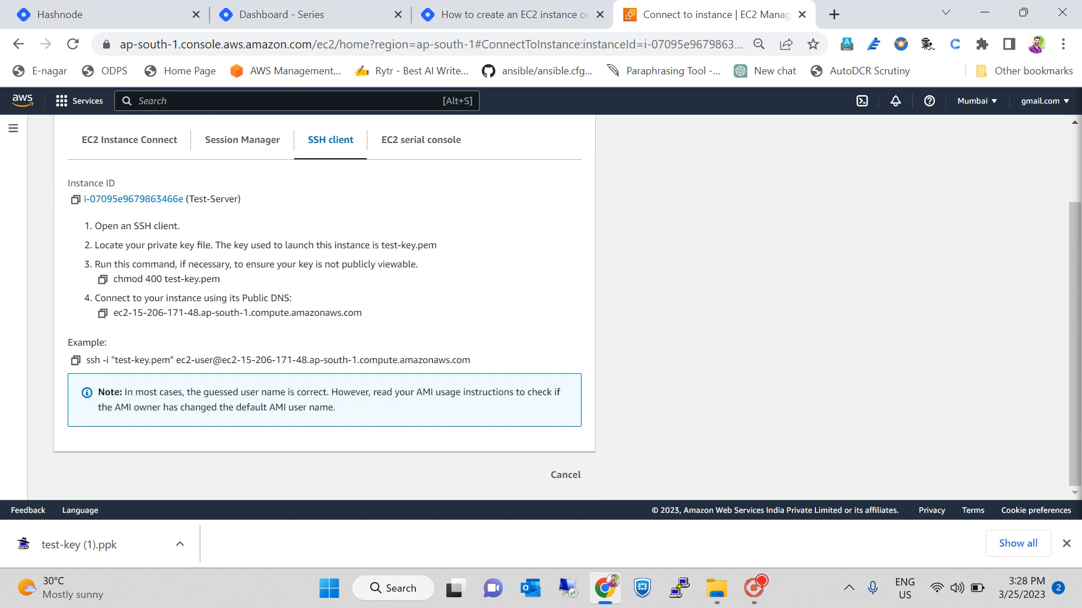
drag(176, 361, 476, 361)
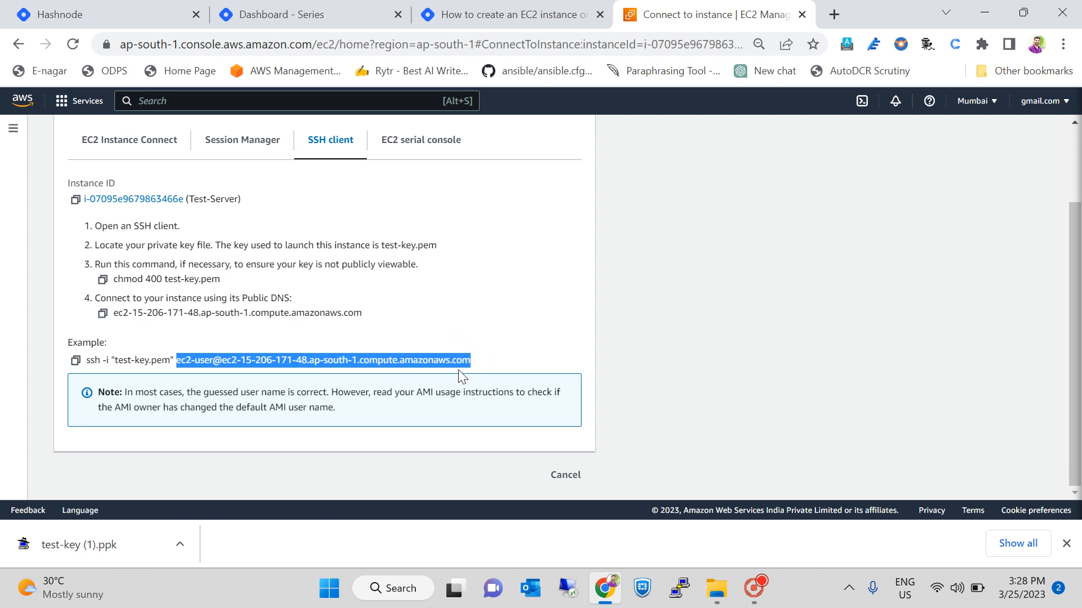
key(ctrl+c)
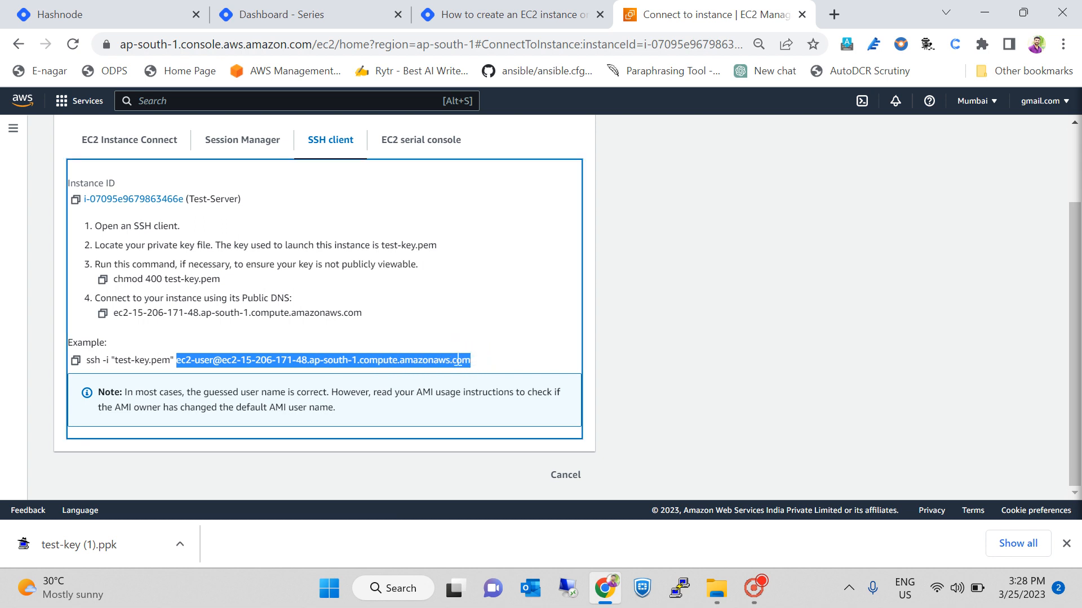
Switch to PuTTY, paste the copied address as the host name, and set test-key (1).ppk as the SSH authentication private key.
click(682, 589)
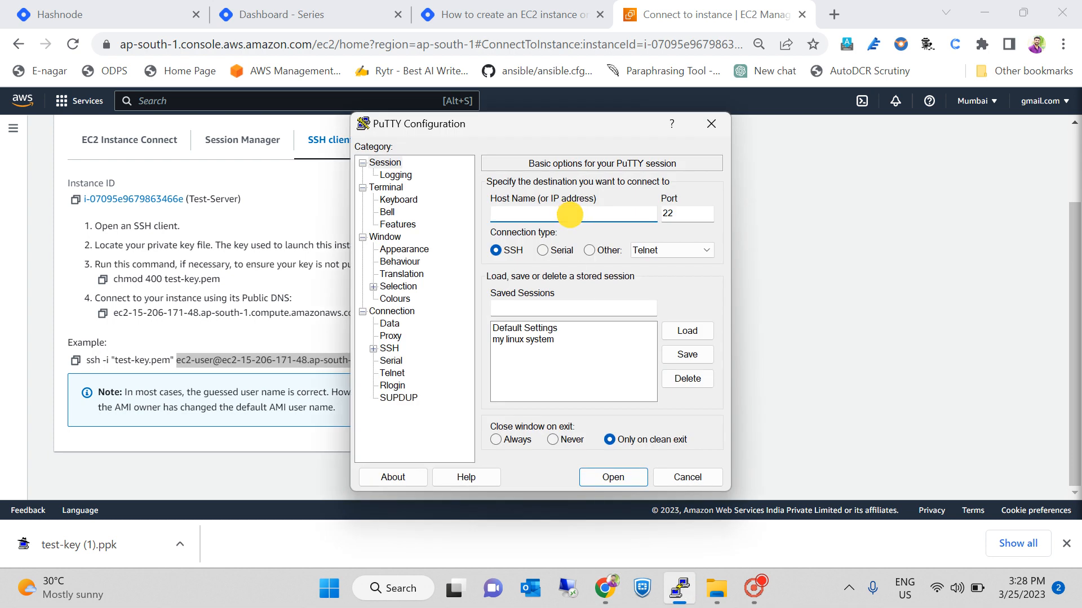
key(ctrl+v)
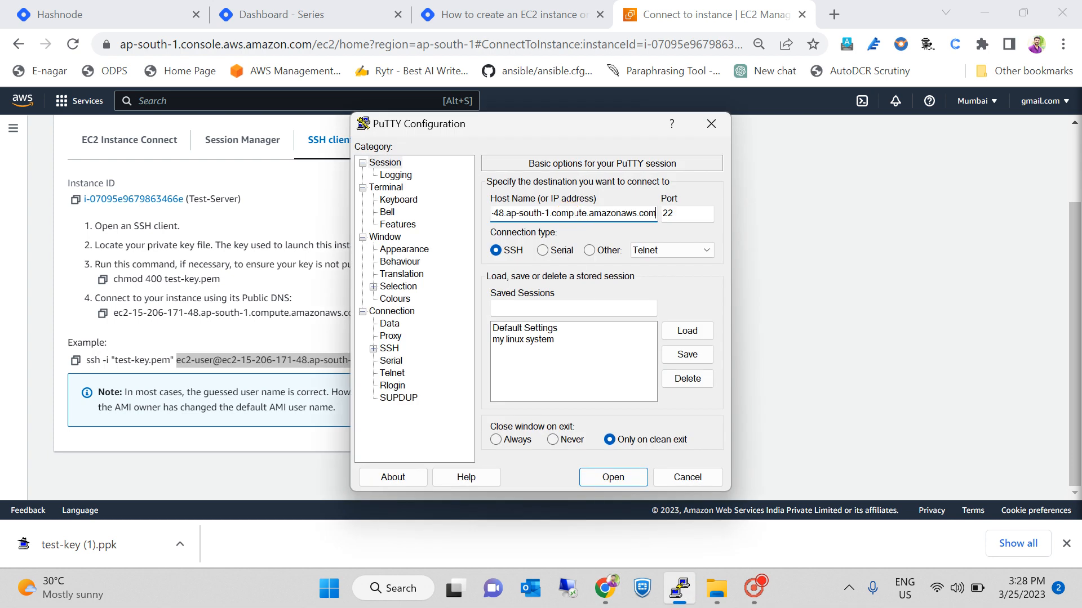
click(390, 349)
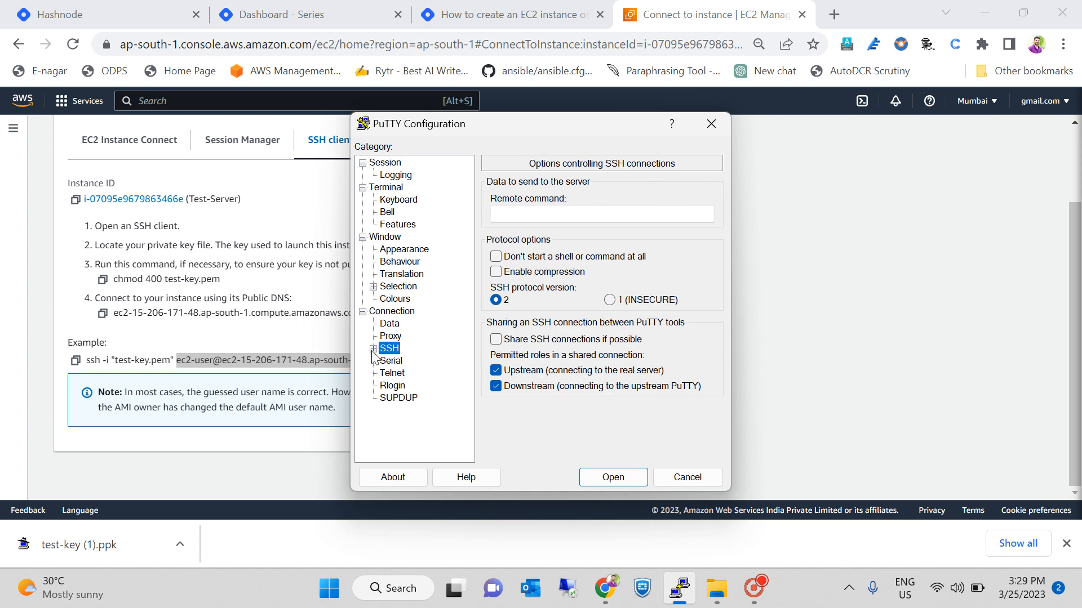
click(373, 349)
click(401, 387)
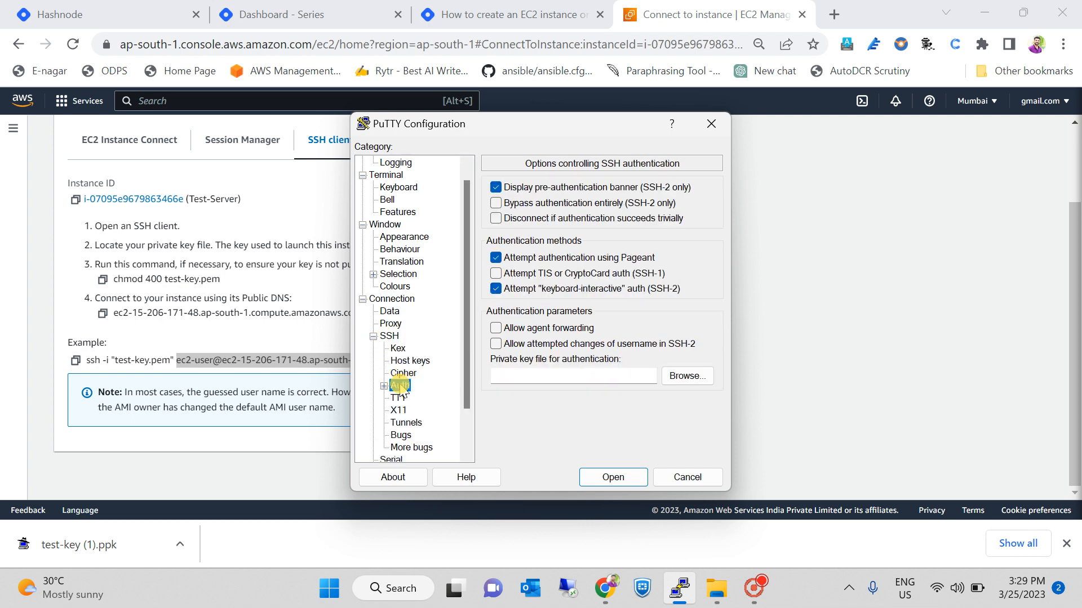
click(683, 380)
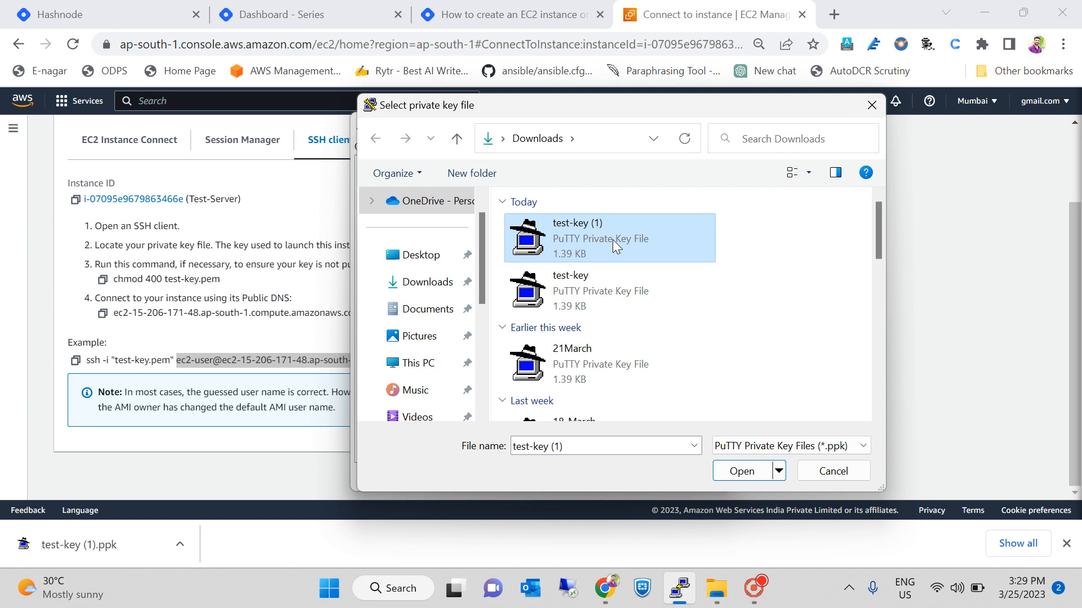
click(741, 471)
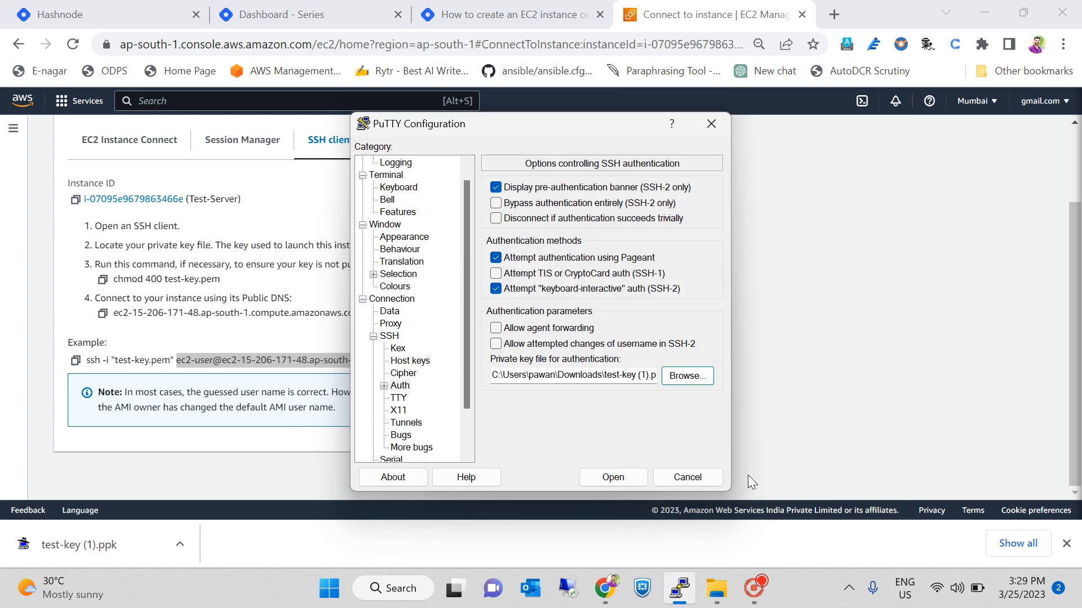
Open the SSH session to Test-Server and accept the server's host key.
click(630, 476)
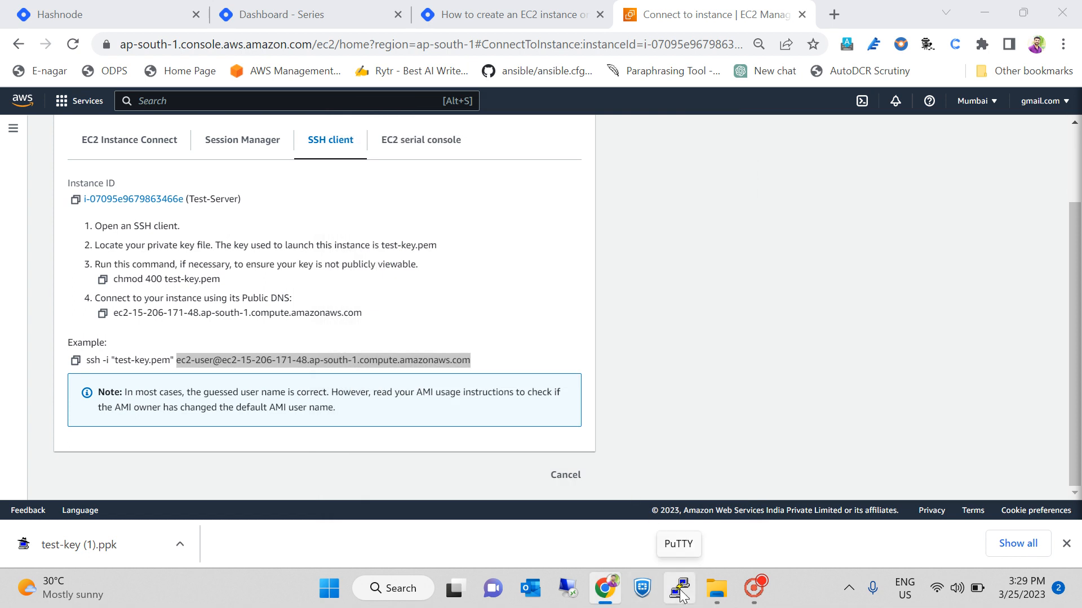
click(997, 8)
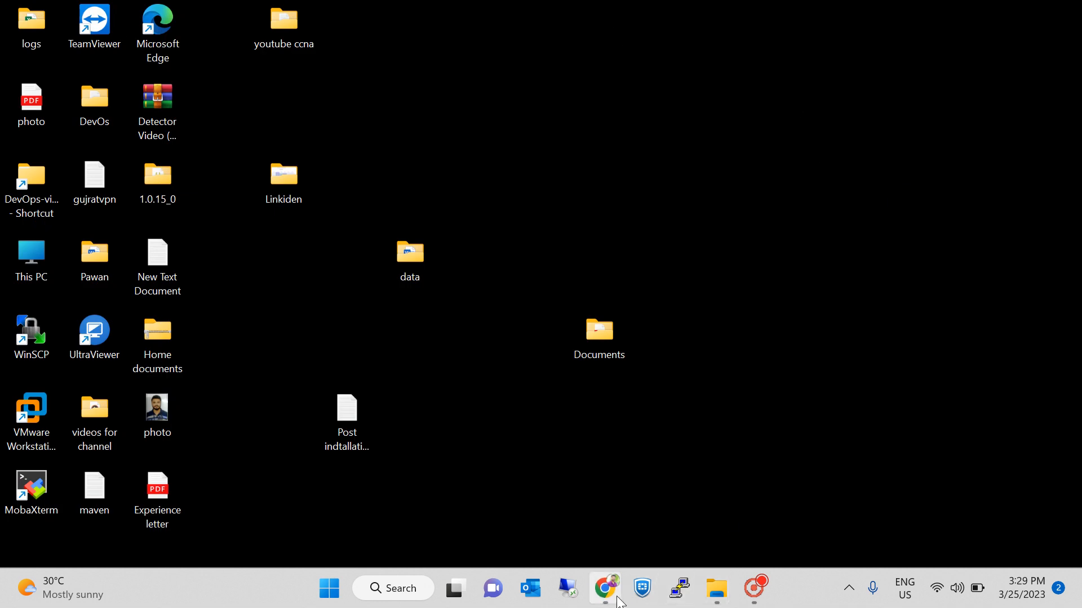
click(606, 588)
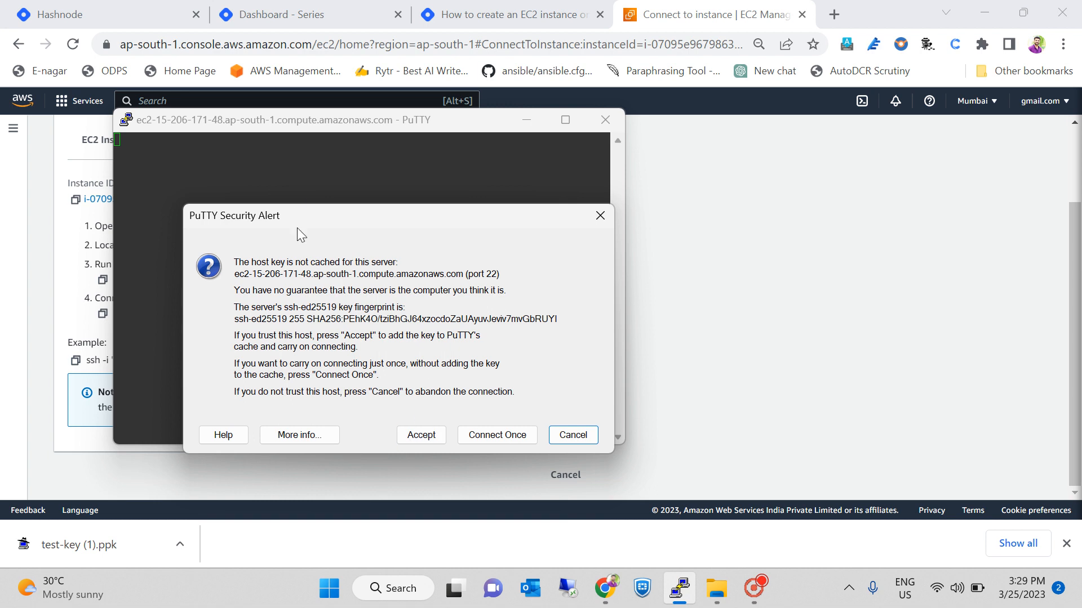
click(423, 438)
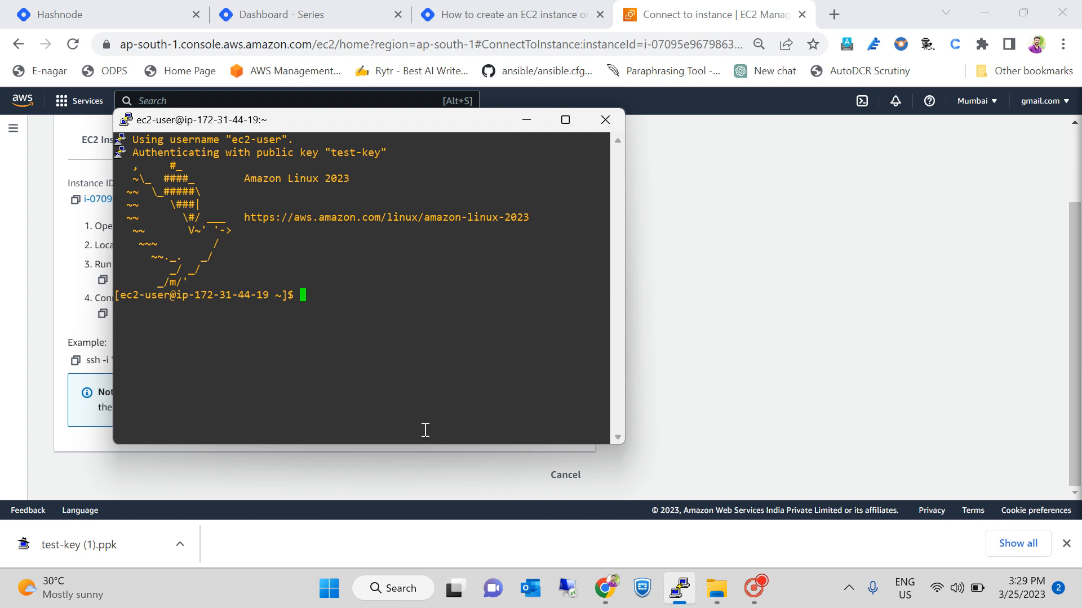
Maximize the terminal window and switch to the root user with "sudo su -".
click(564, 119)
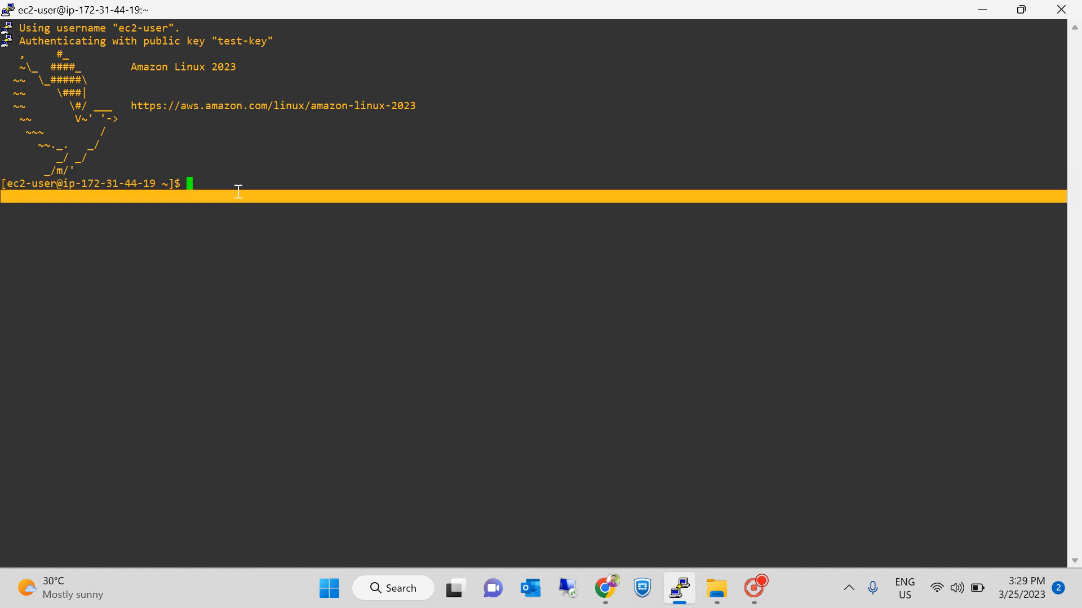
click(240, 146)
text(sudo)
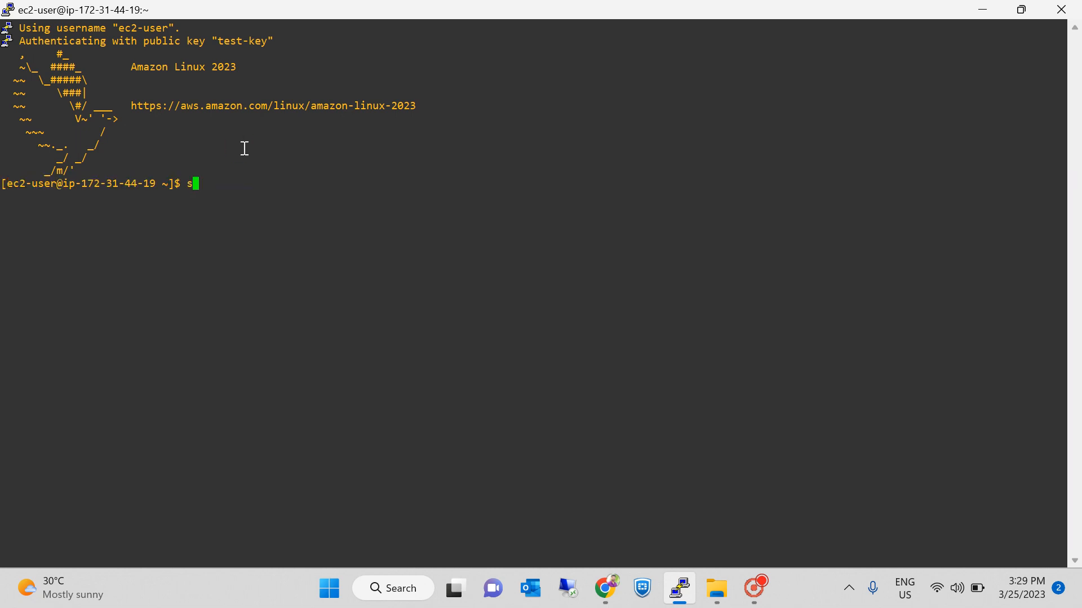
text( su -)
key(Return)
text(\)
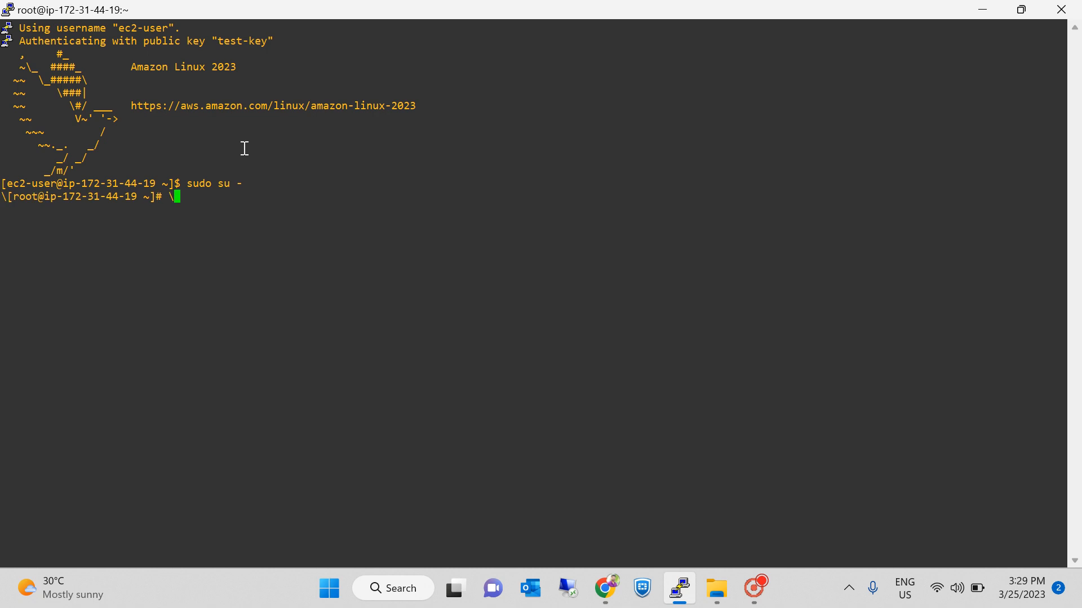
text(\)
key(BackSpace)
key(BackSpace)
key(Return)
key(Return)
key(Return)
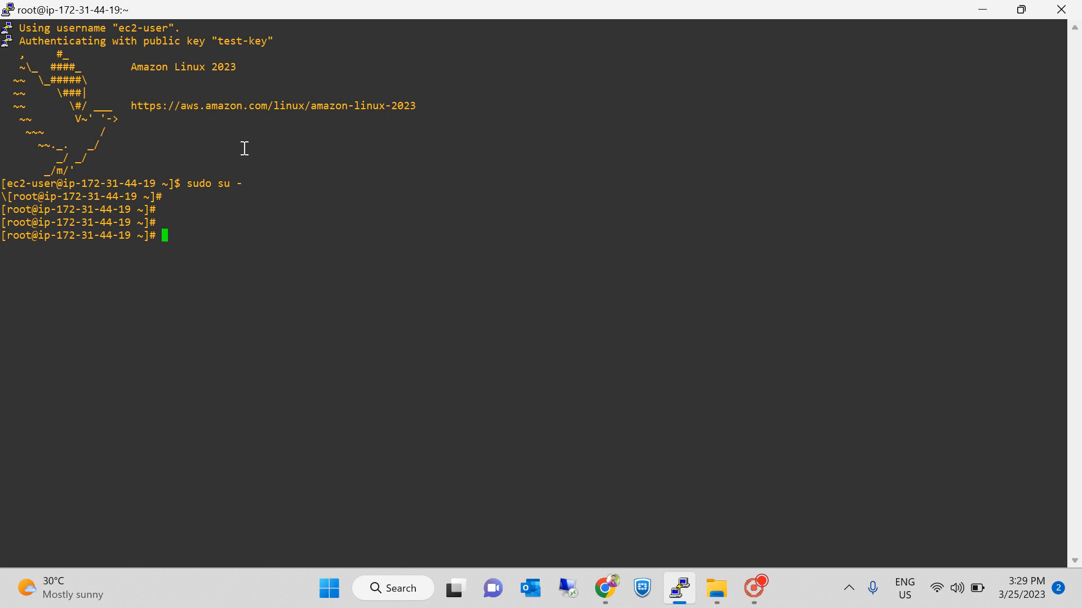
Change to the root directory with "cd /" and list its contents with "ls".
text(cd /)
key(Return)
key(Return)
key(Return)
text(ls)
key(Return)
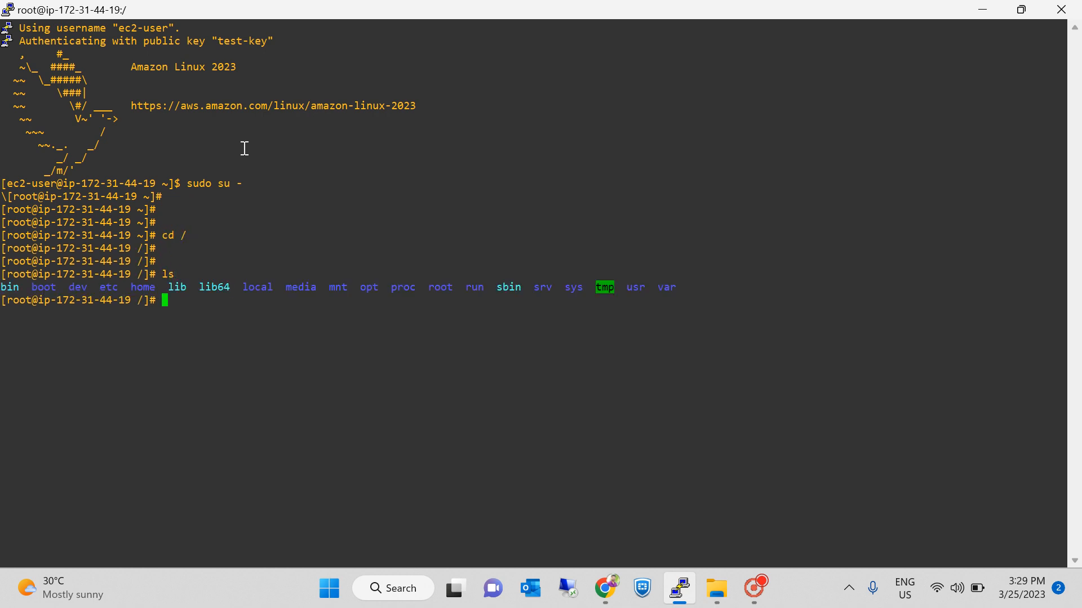
key(Return)
key(Return)
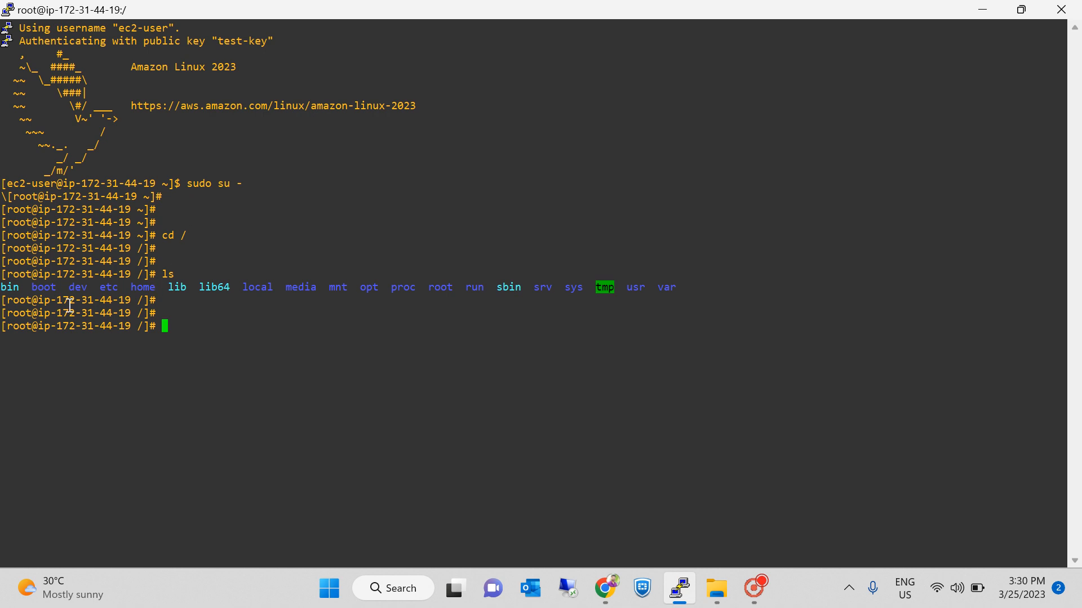
drag(2, 288, 683, 283)
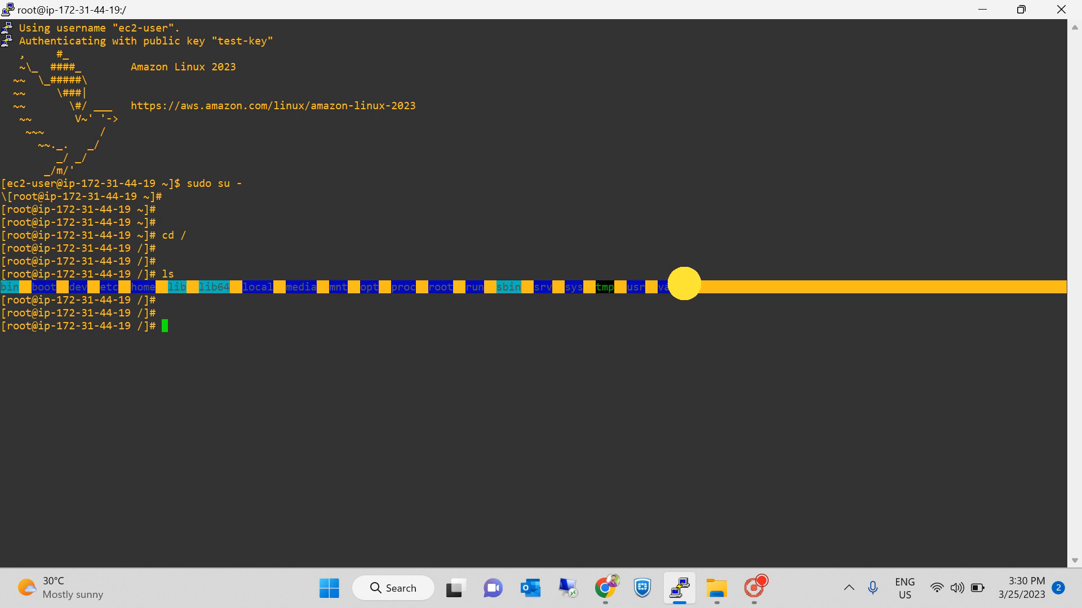
click(683, 251)
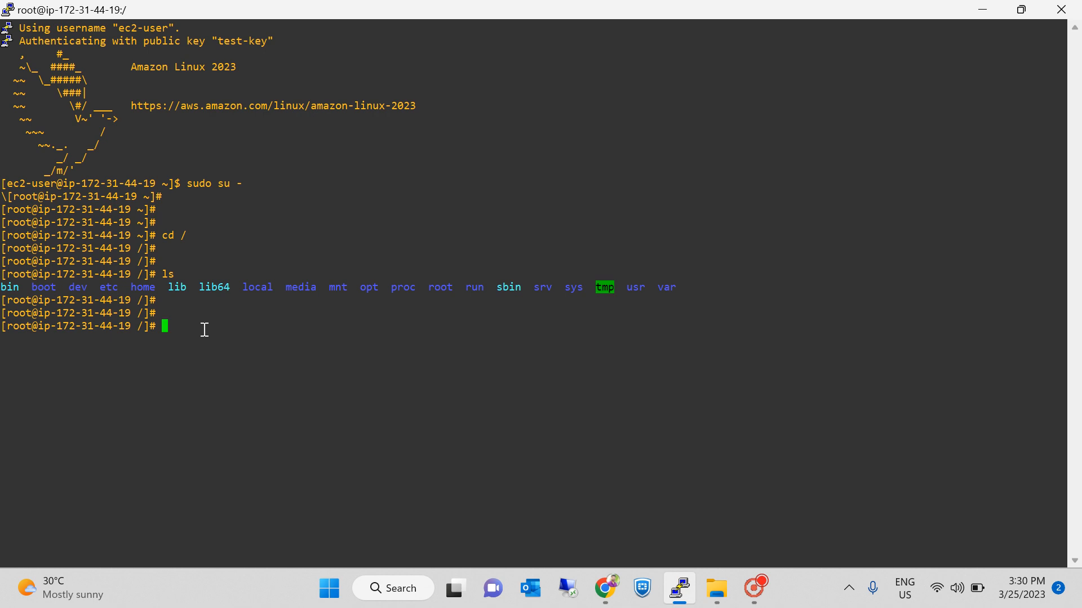
Minimize the terminal, return to the AWS console in the browser and open the EC2 dashboard.
click(991, 8)
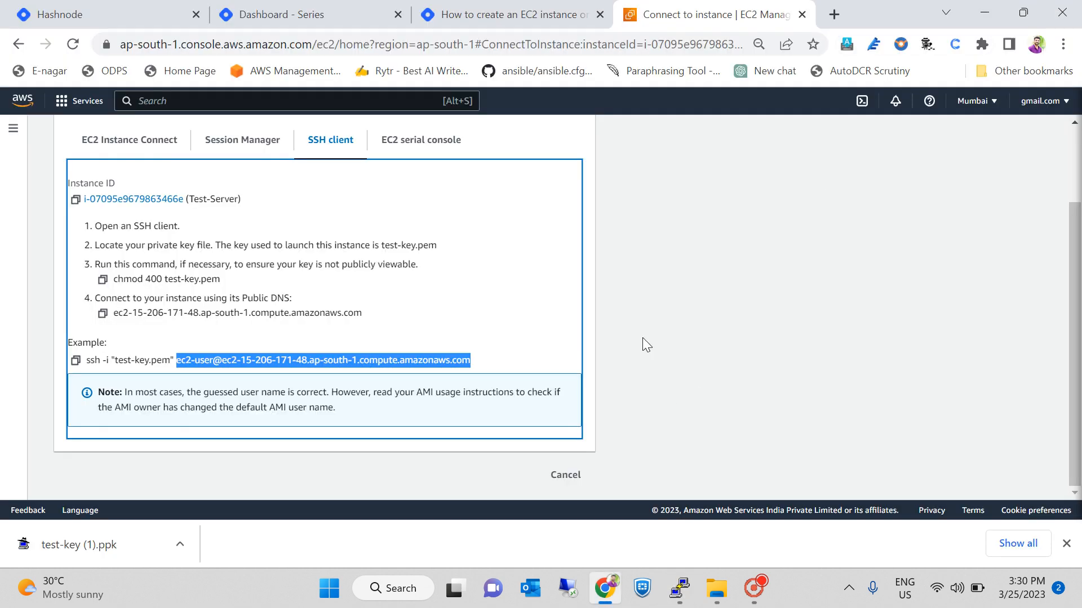
scroll(643, 337, up, 2)
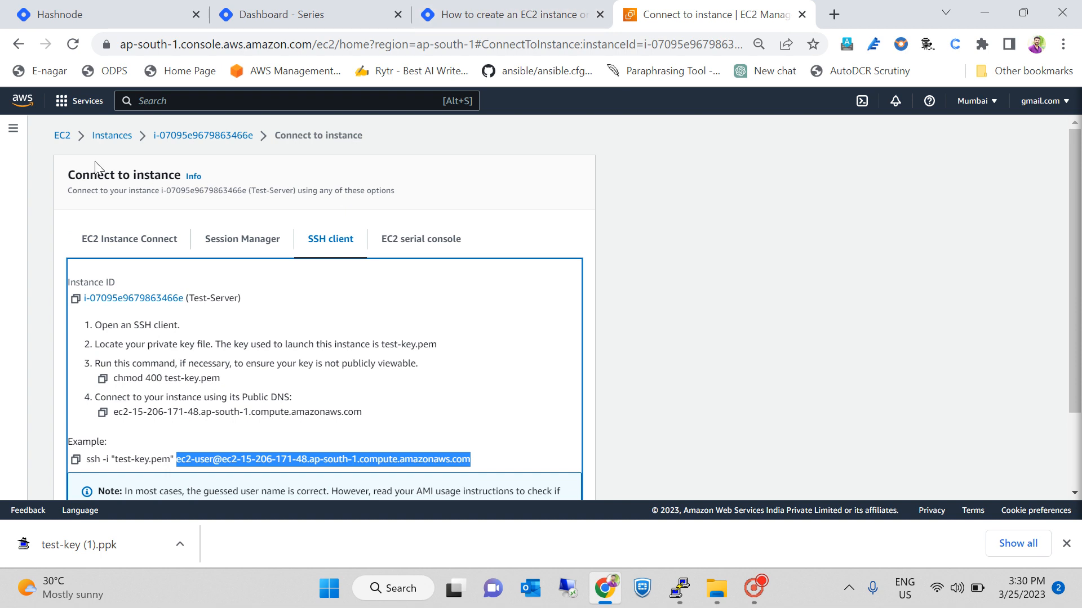
click(62, 136)
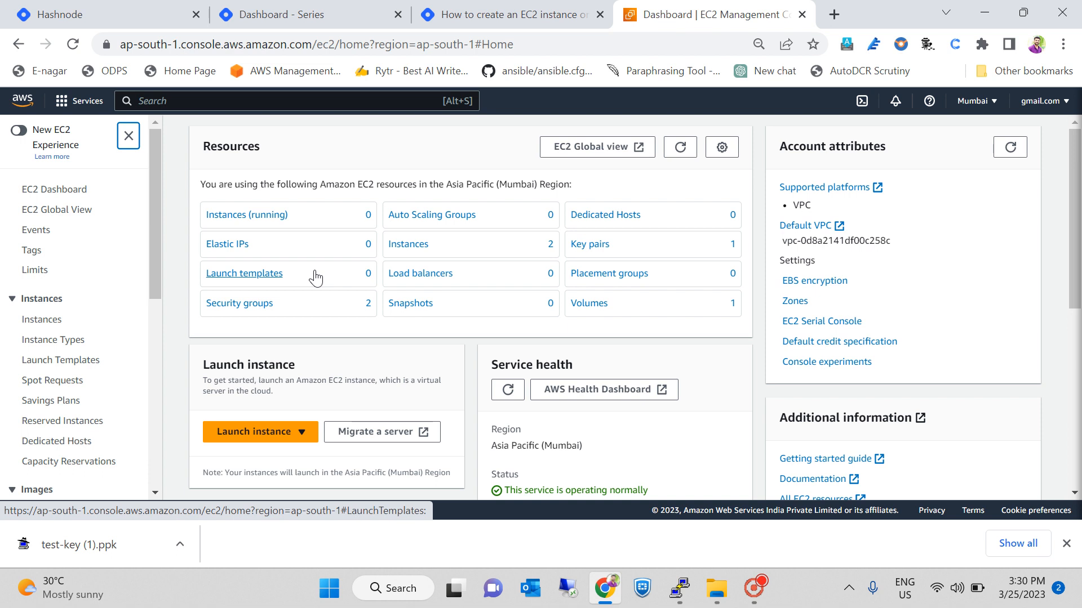
Terminate the running Test-Server instance and refresh the list of running instances.
click(268, 220)
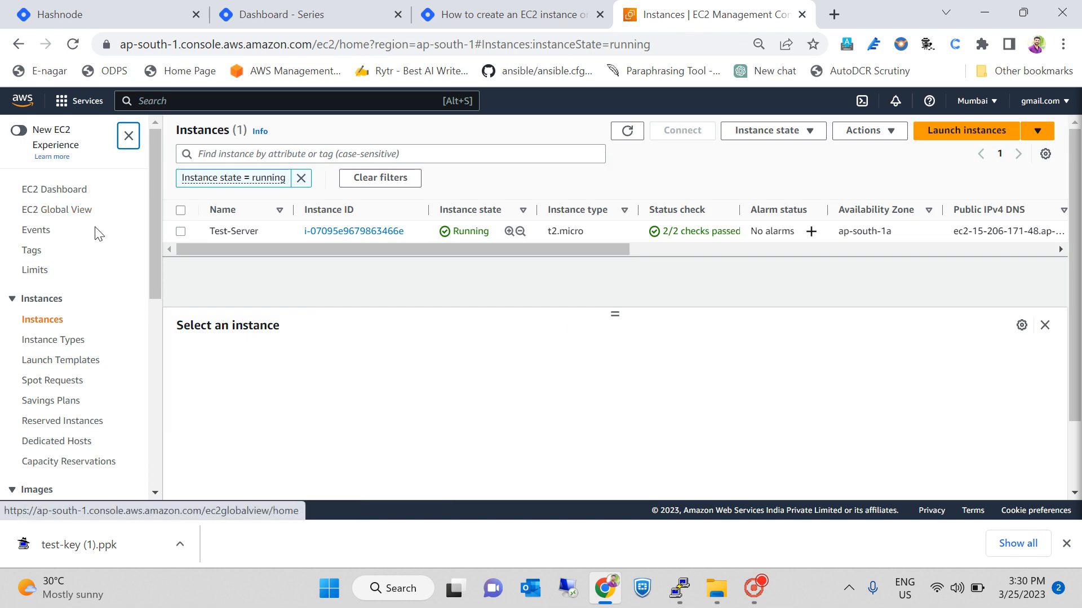
click(179, 231)
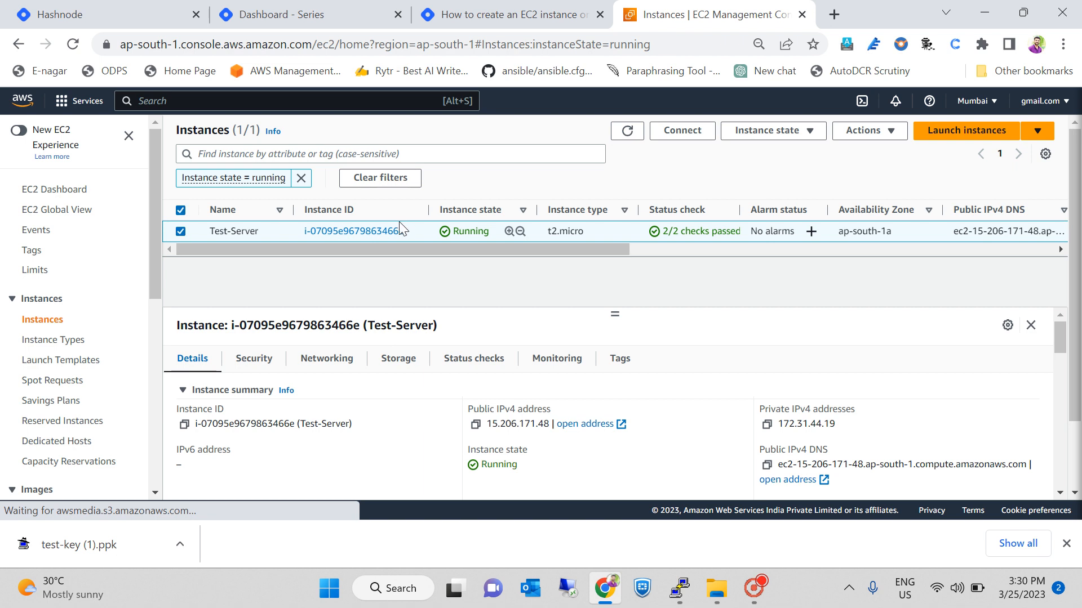
click(809, 130)
click(809, 131)
click(811, 131)
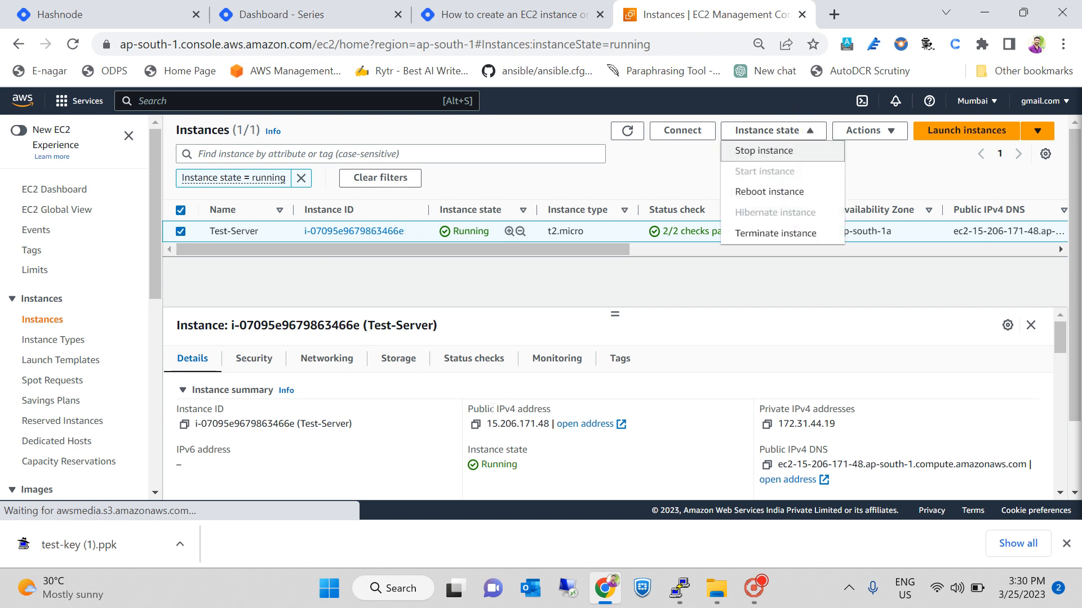
click(549, 298)
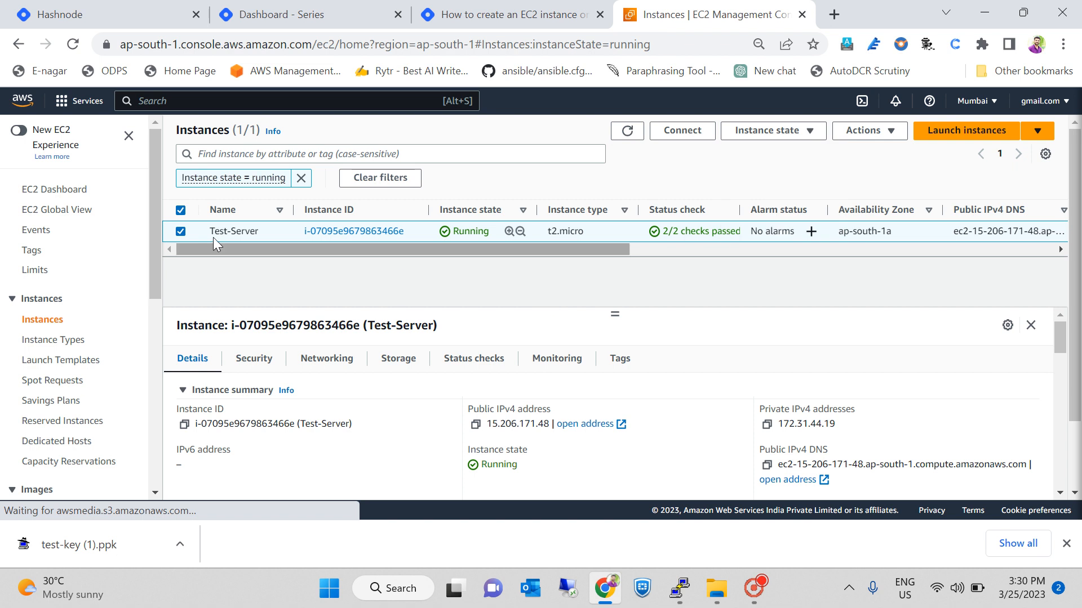
click(784, 130)
click(783, 234)
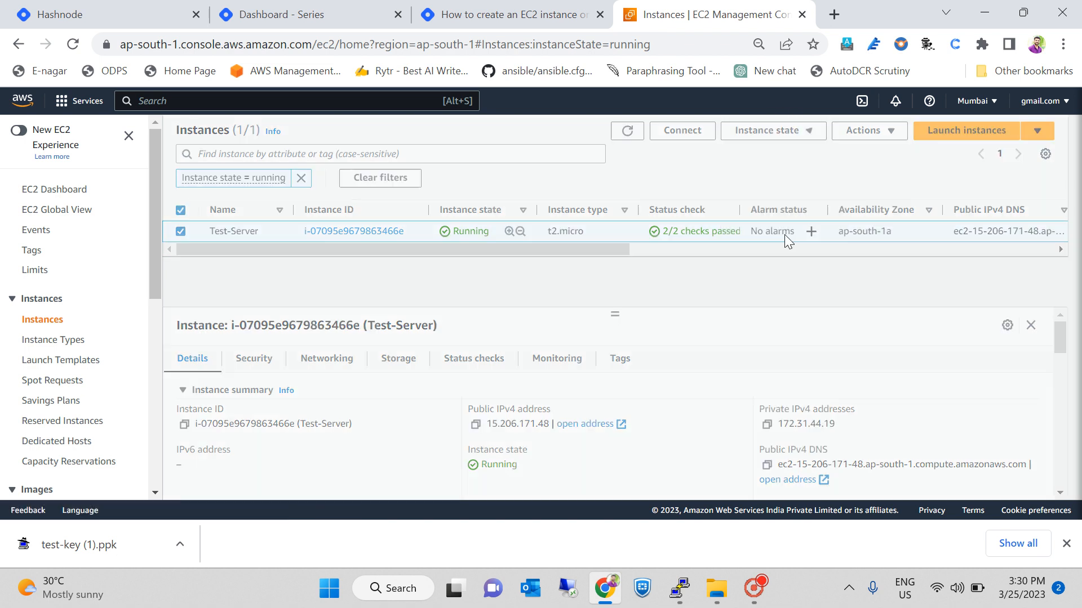
click(756, 400)
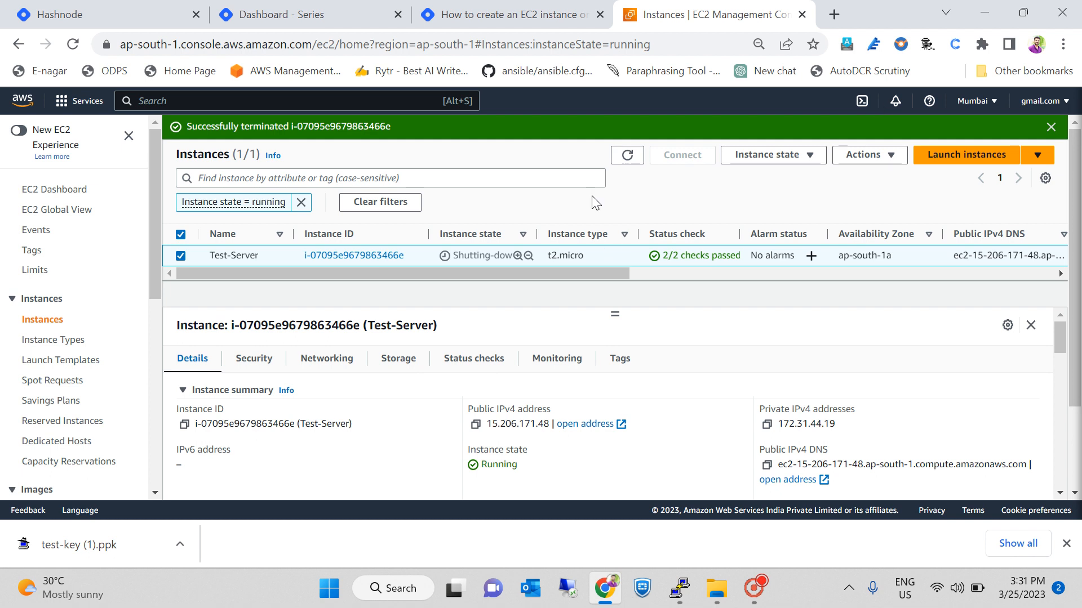
click(629, 163)
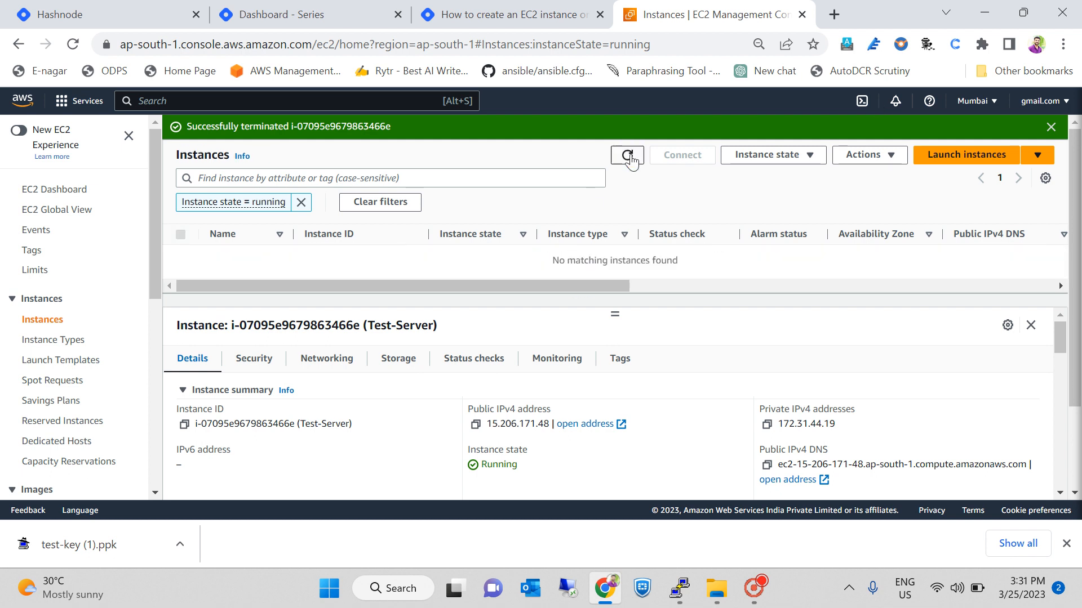
Delete the test-key key pair from the EC2 key pairs, confirming the deletion with "delete".
click(59, 193)
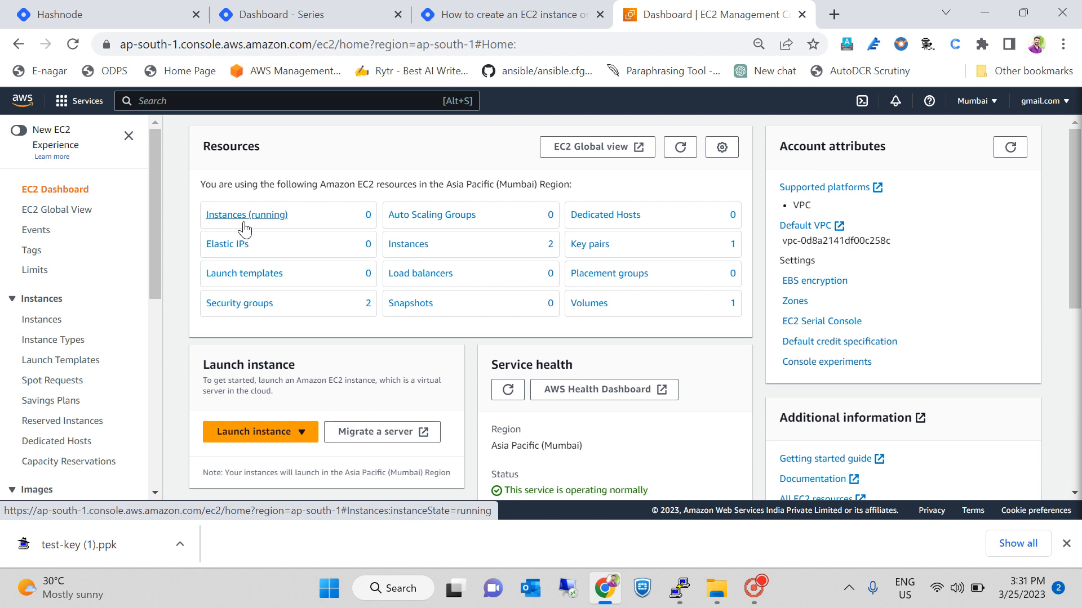
click(586, 245)
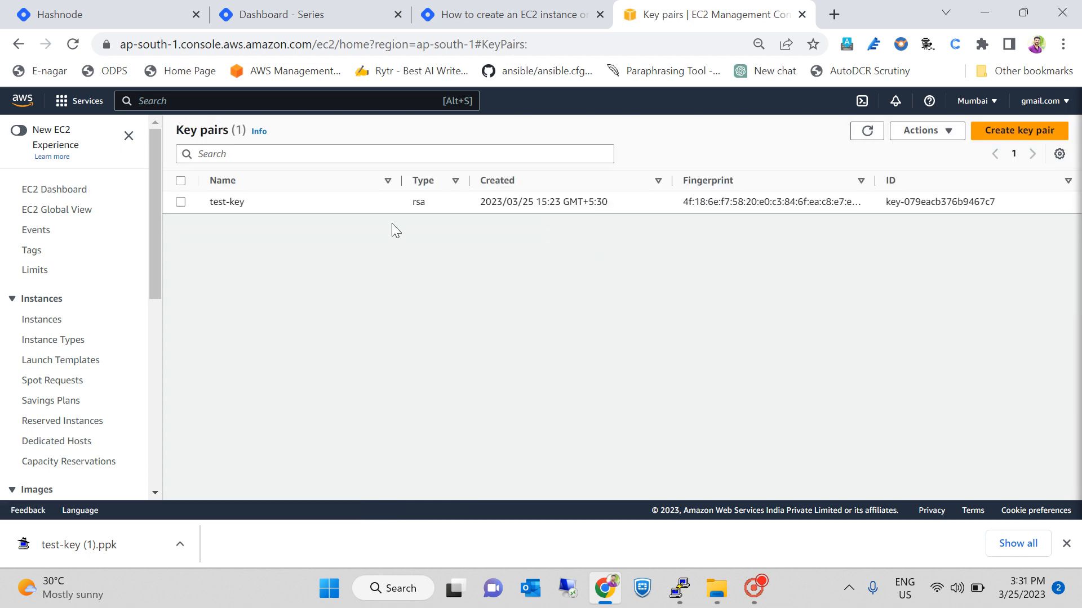
click(180, 202)
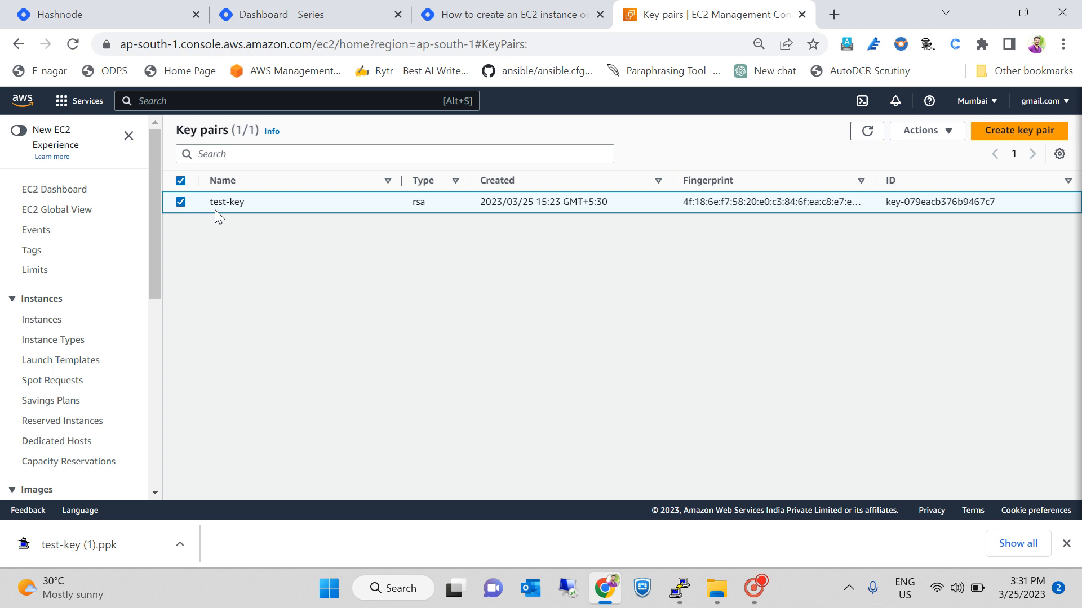
click(927, 131)
click(927, 171)
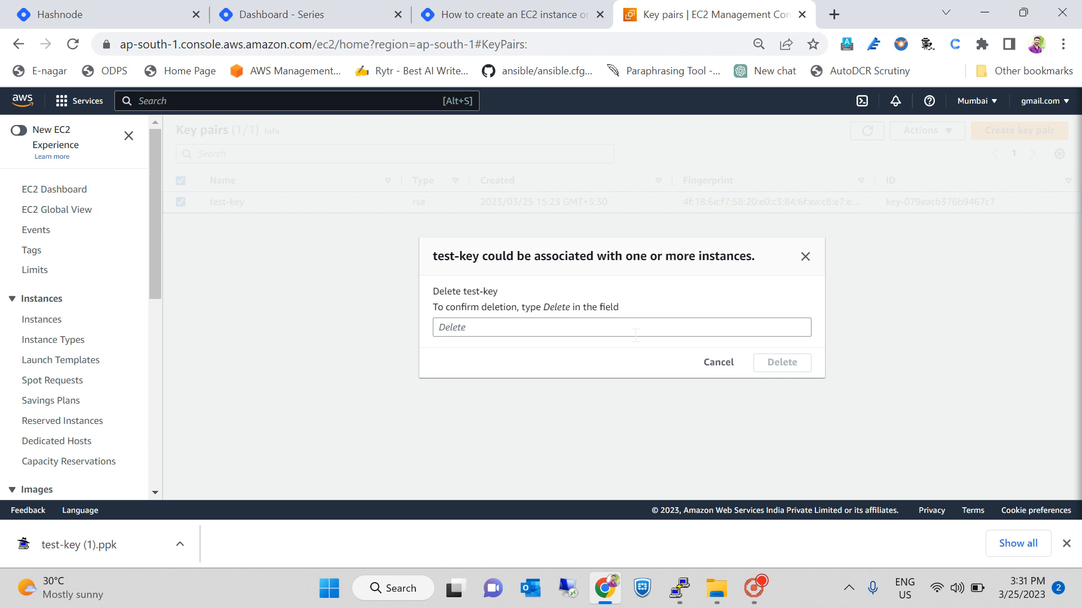
click(560, 327)
text(delete)
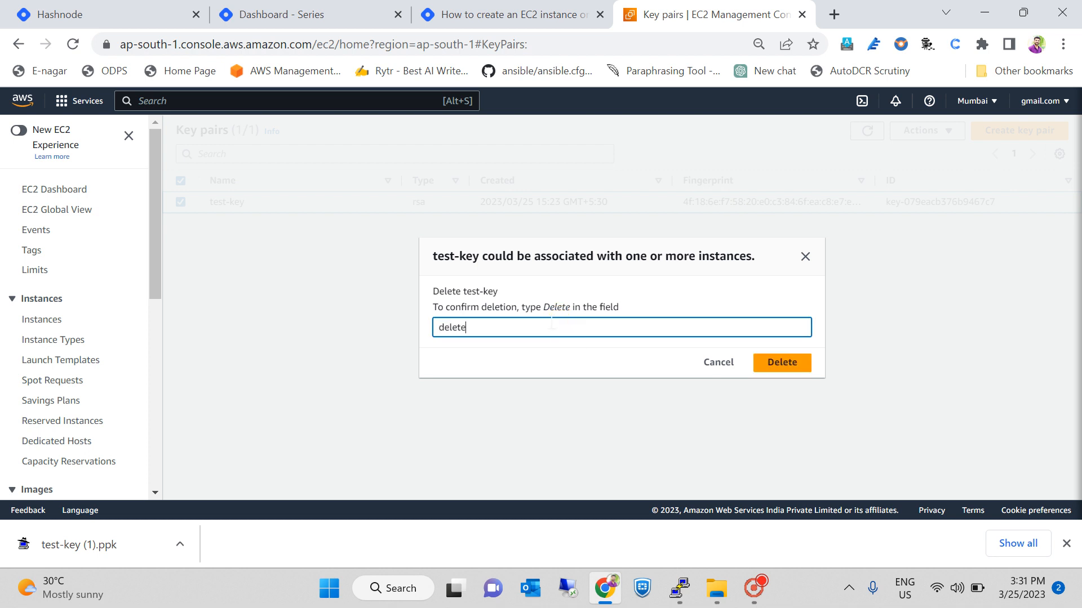
click(784, 365)
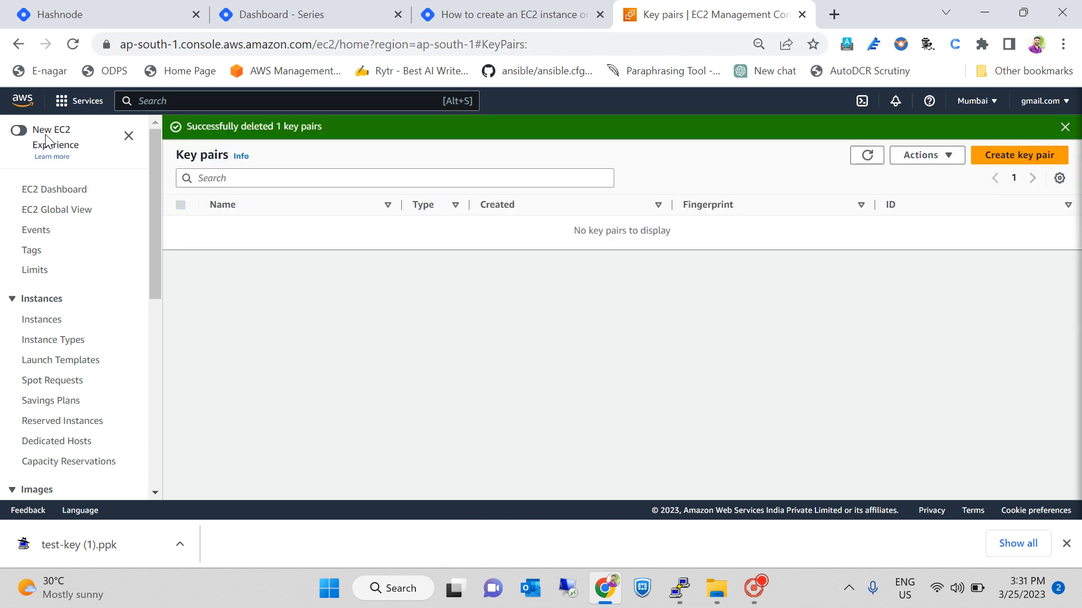
Delete the launch-wizard-1 security group and refresh the security group list.
click(62, 192)
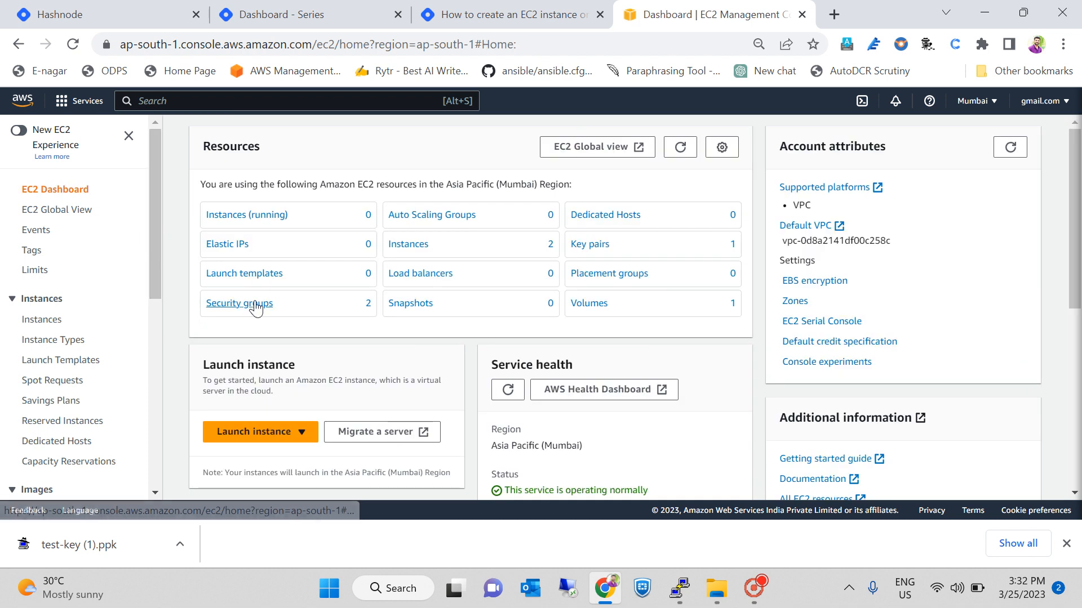
click(253, 304)
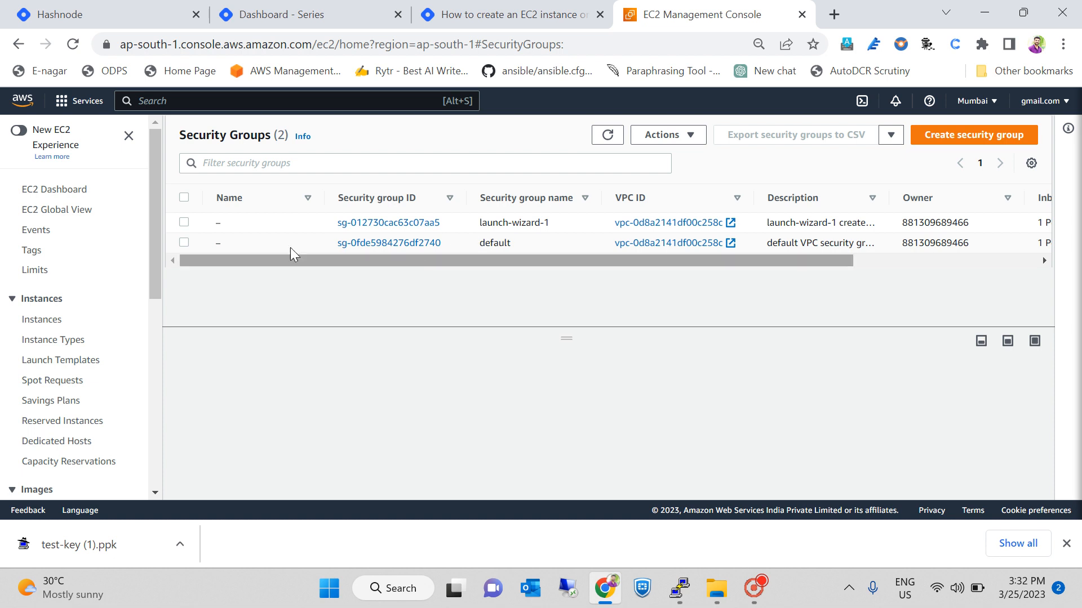
click(184, 223)
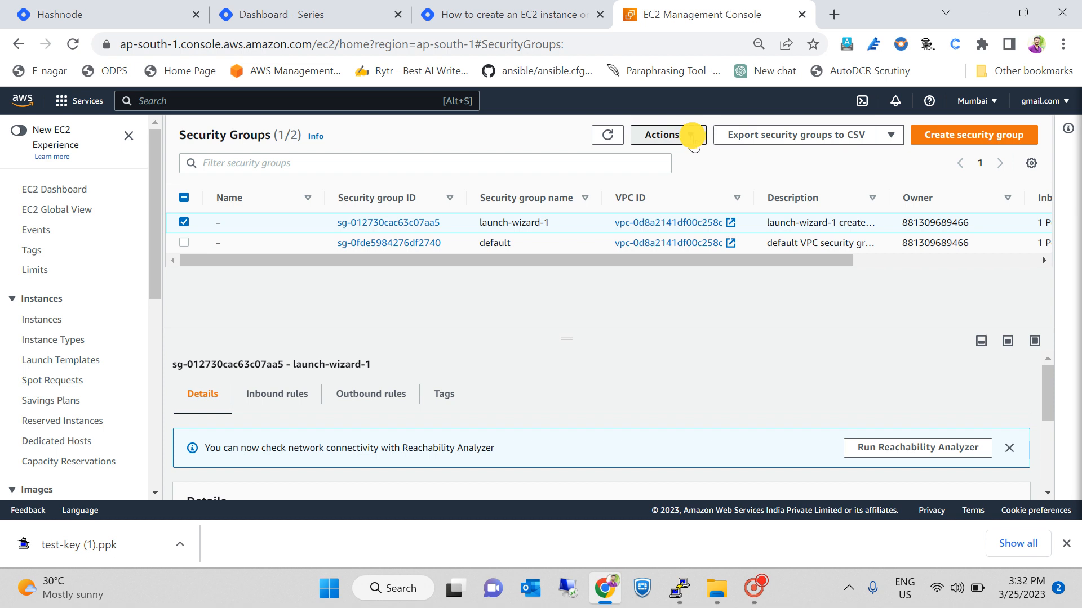
click(690, 136)
scroll(666, 228, down, 3)
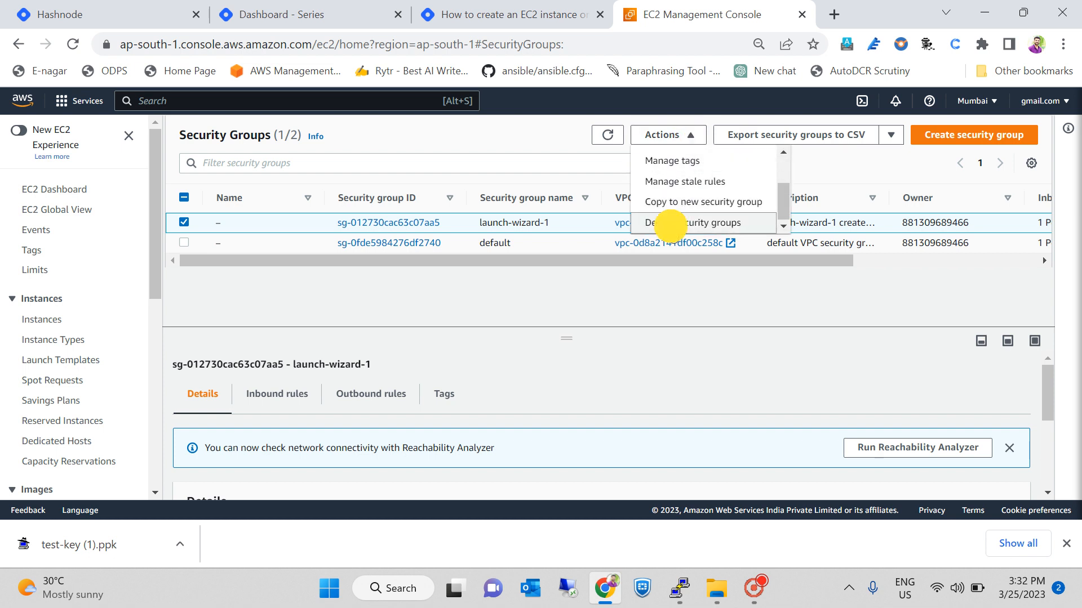
click(670, 224)
click(911, 357)
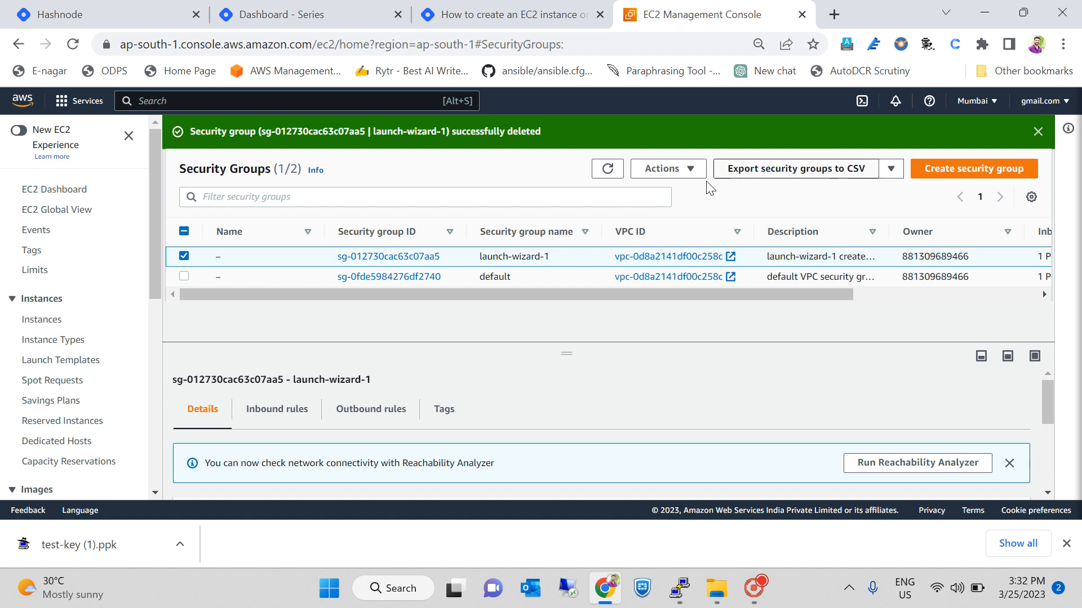
click(617, 173)
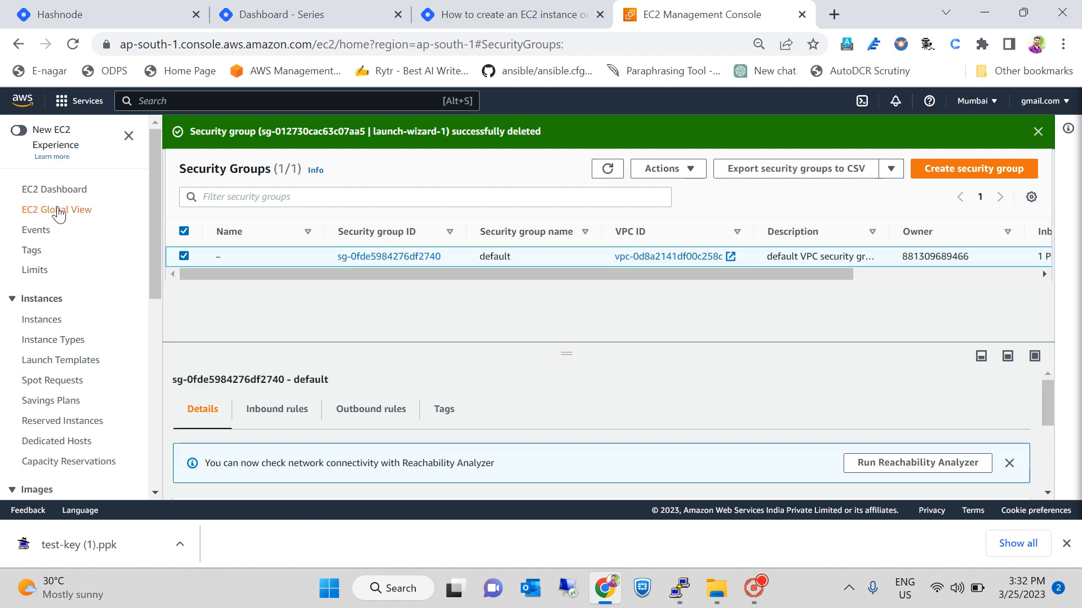
Check the EC2 dashboard's resource counts and the refreshed running instances list, ending back on the dashboard.
click(68, 190)
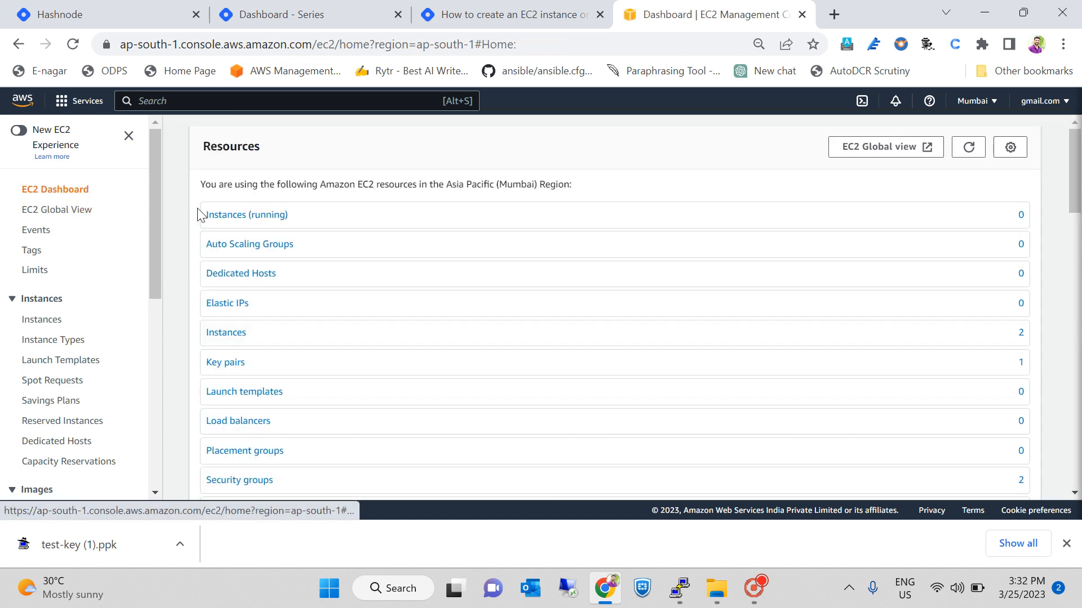
click(690, 145)
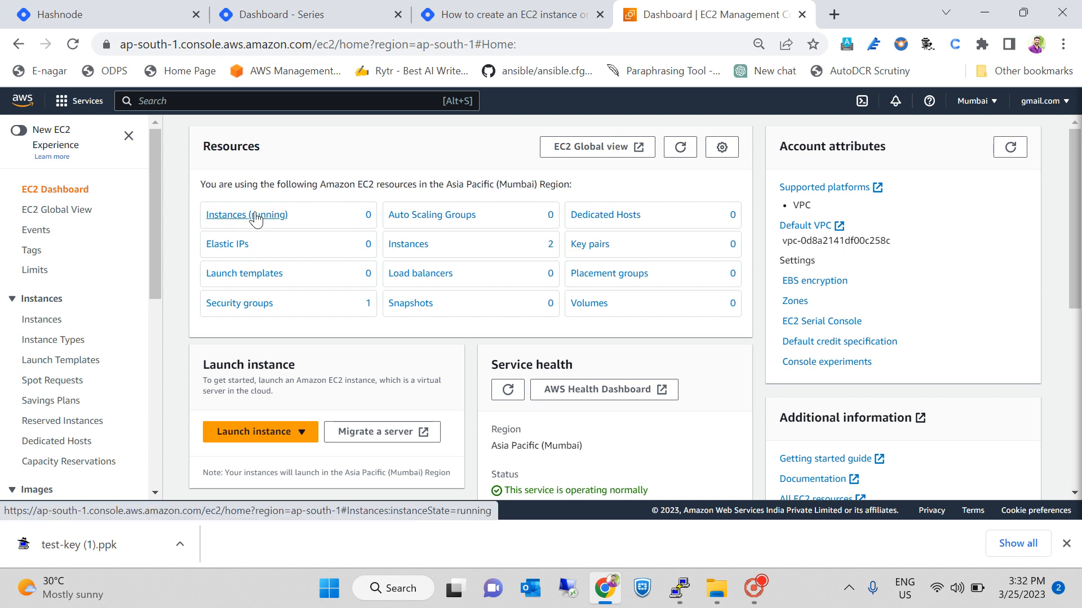
click(251, 214)
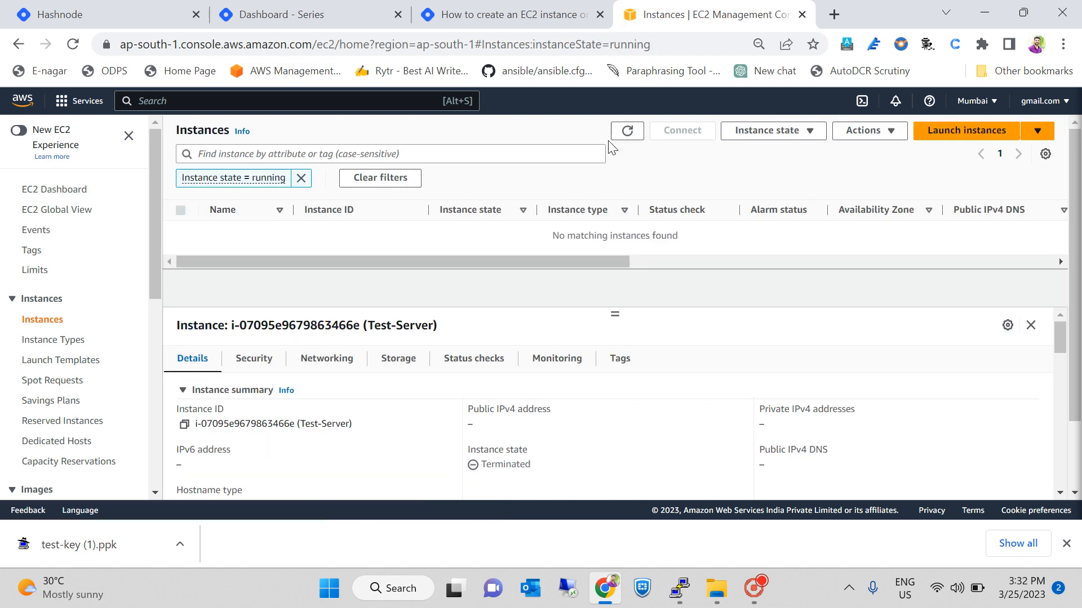
click(627, 131)
click(45, 191)
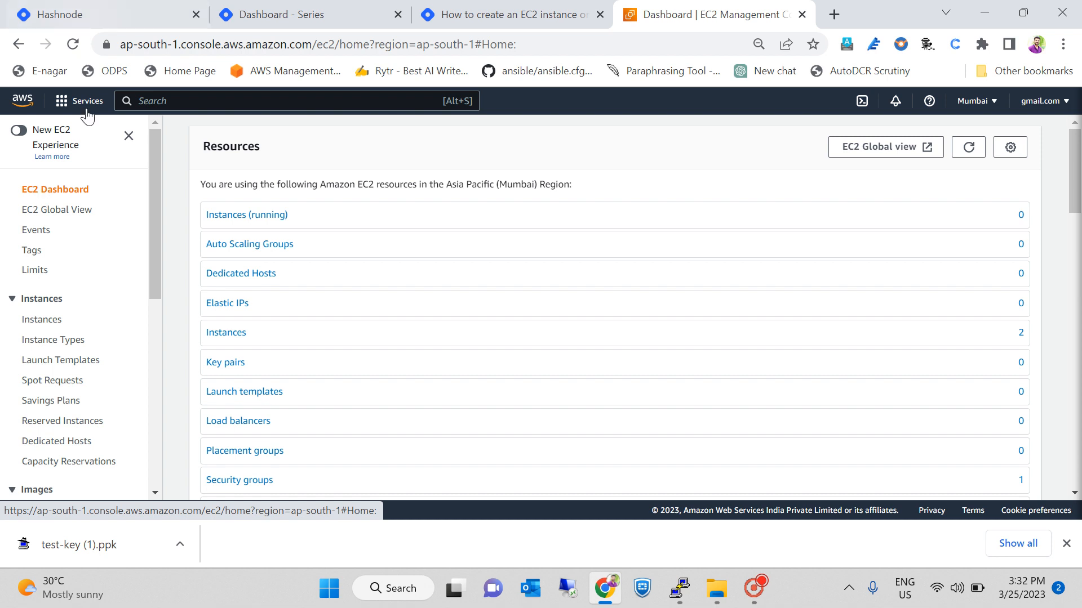
click(72, 189)
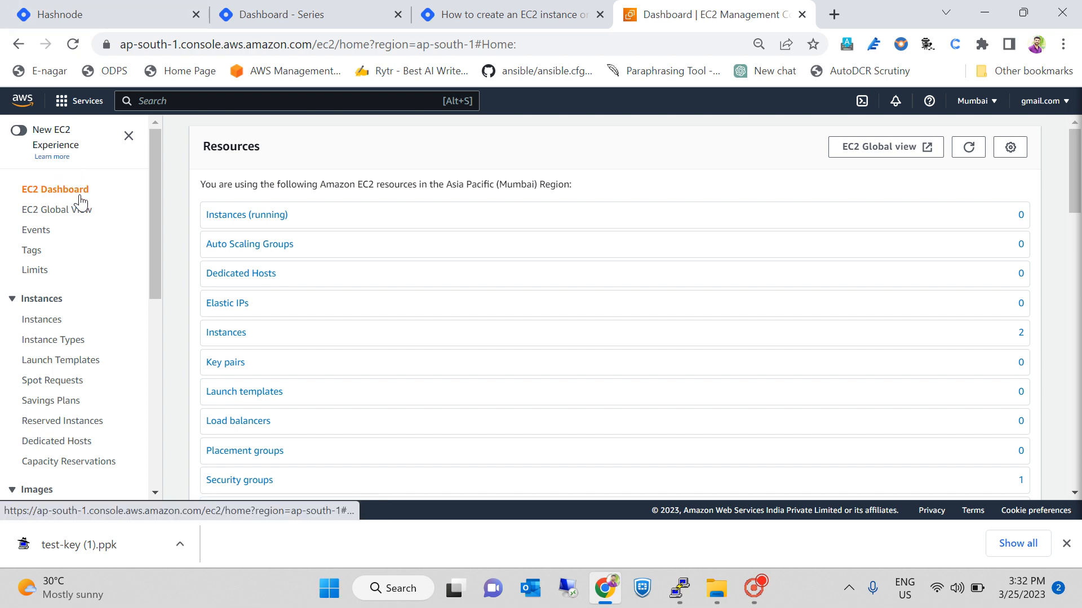